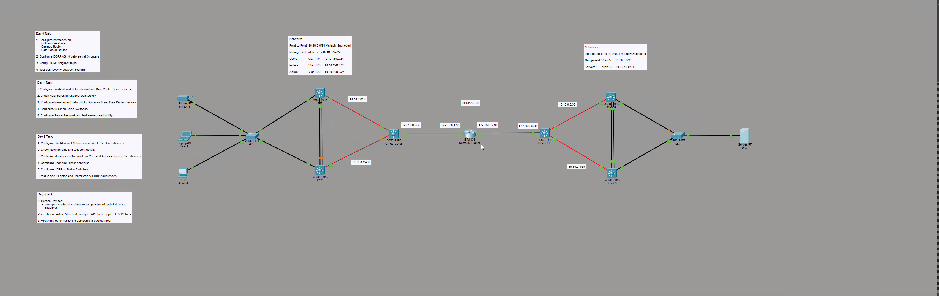
Step: Open the Office-CORE switch and start a session on its command line
left_click(394, 135)
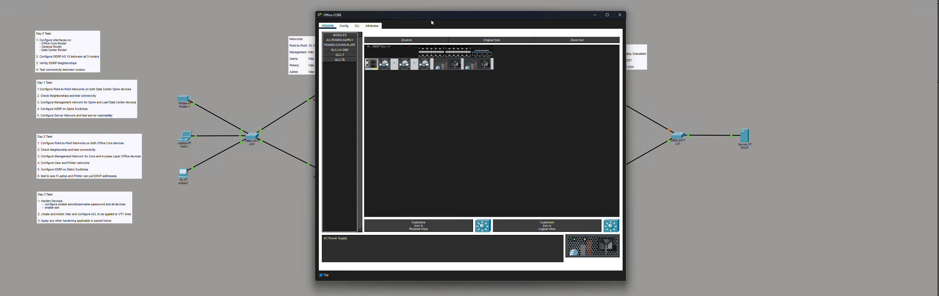
left_click_drag(438, 16, 684, 11)
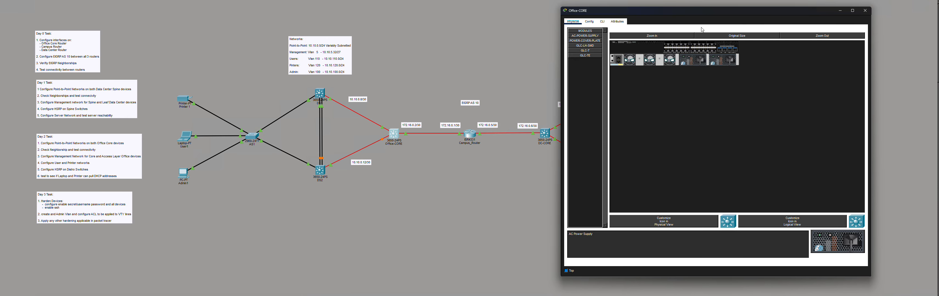
left_click(603, 21)
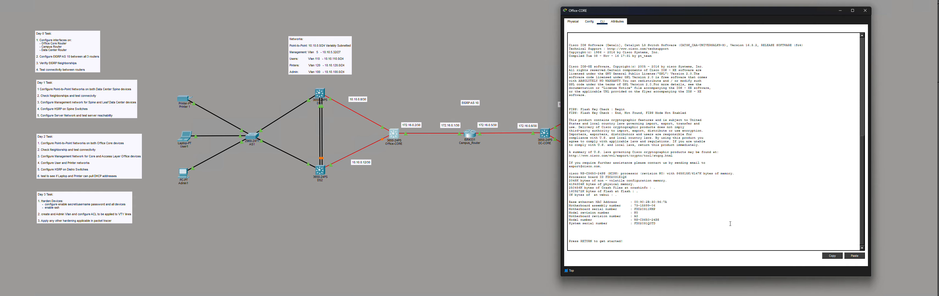
key("Return")
key("Return")
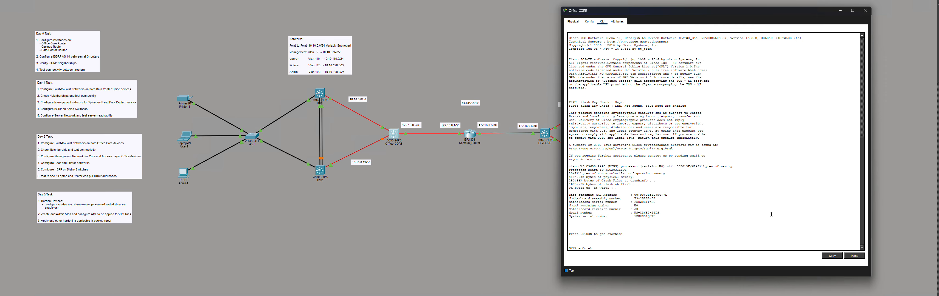
Step: Enter privileged EXEC mode and global configuration mode on Office-CORE
type("en")
key("Return")
key("Return")
key("Return")
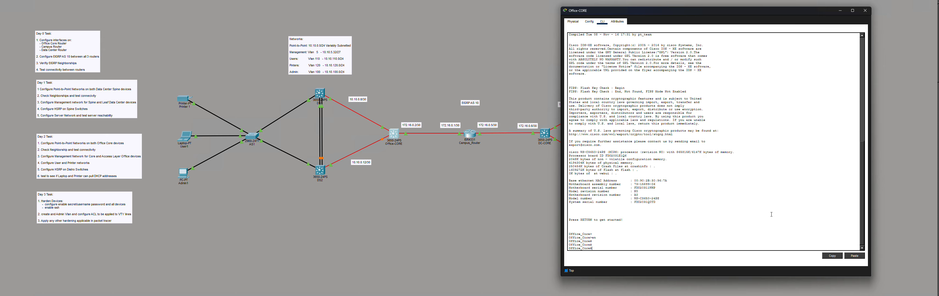
key("Return")
key("Return")
type("conf")
key("Return")
key("Return")
key("Return")
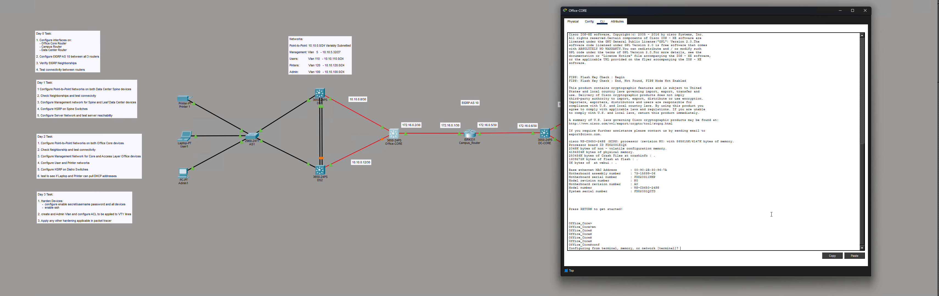
Step: Check Office-CORE's link ports in the topology, then make its interface g1/1/2 a routed port with no switchport
left_click(377, 187)
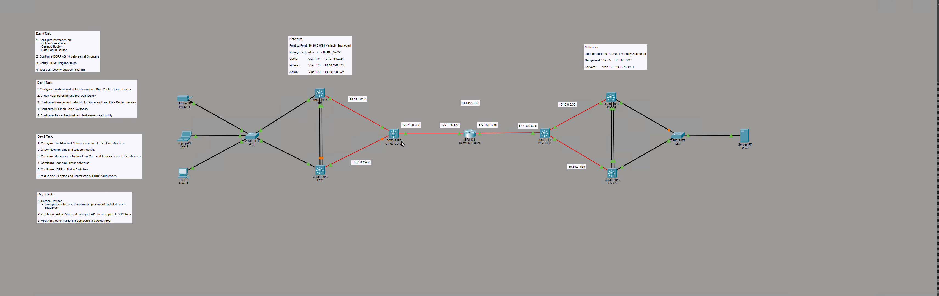
mouse_move(383, 131)
left_click(394, 133)
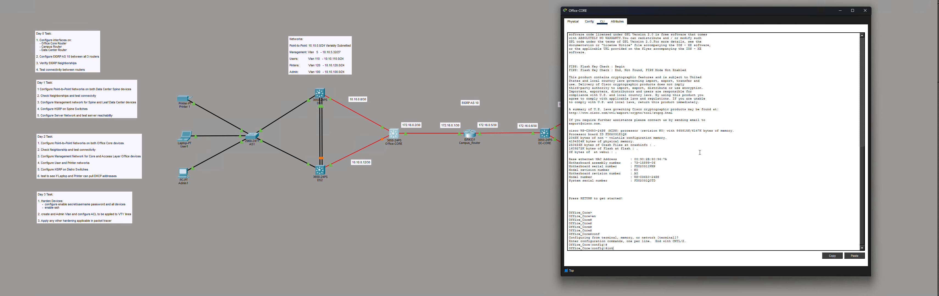
type("2")
key("Return")
key("Return")
key("Return")
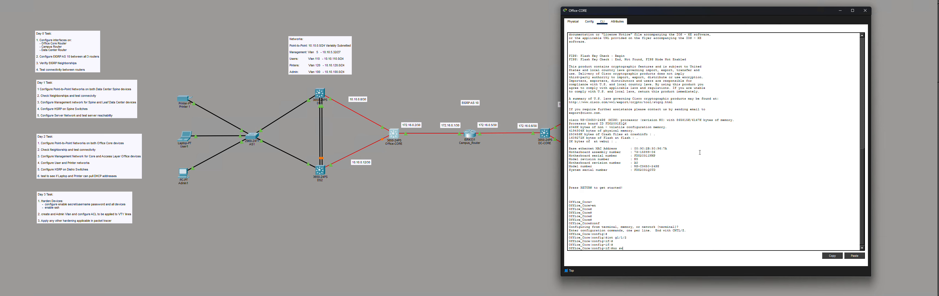
key("Tab")
key("Return")
key("Return")
key("Return")
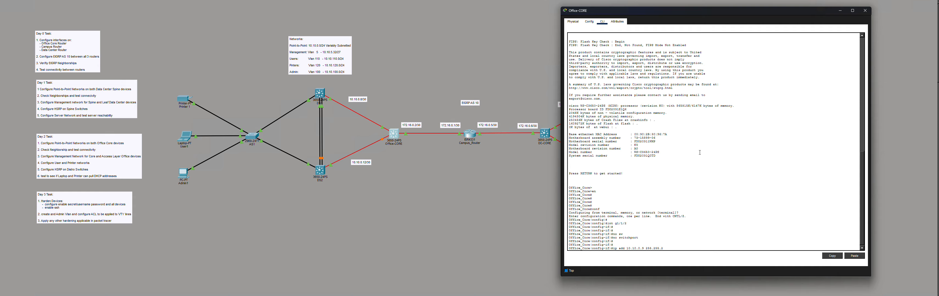
Step: Assign IP address 10.10.0.9 with mask 255.255.255.252 to Office-CORE's interface g1/1/2
key("Return")
key("Return")
key("Return")
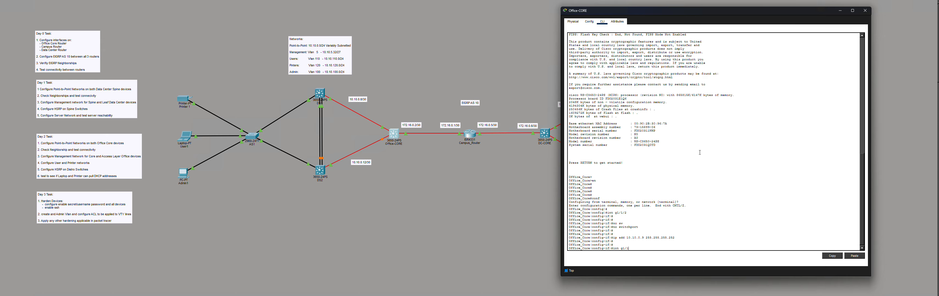
Step: Select interface g1/1/3 and try to assign it 10.10.0.13 with mask 255.255.255.252
type("int g1/1/3")
key("Return")
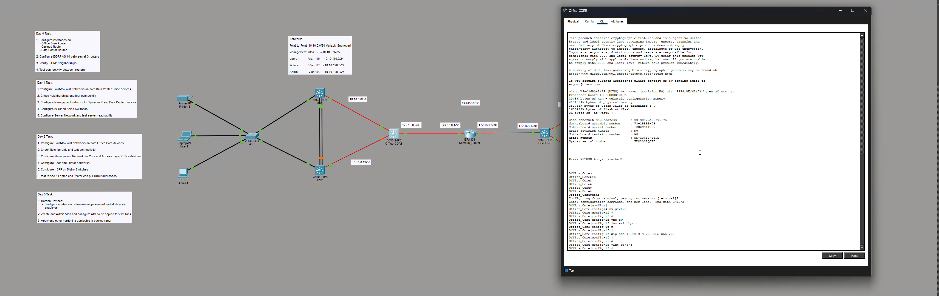
type("ip add 10.10.0.9 255.255.255.252")
key("Return")
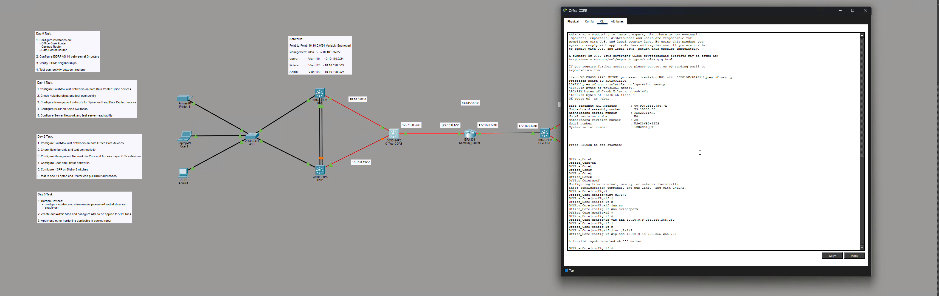
Step: Disable switchport mode on g1/1/3 and assign it IP address 10.10.0.13 with mask 255.255.255.252
type("no sw")
key("Tab")
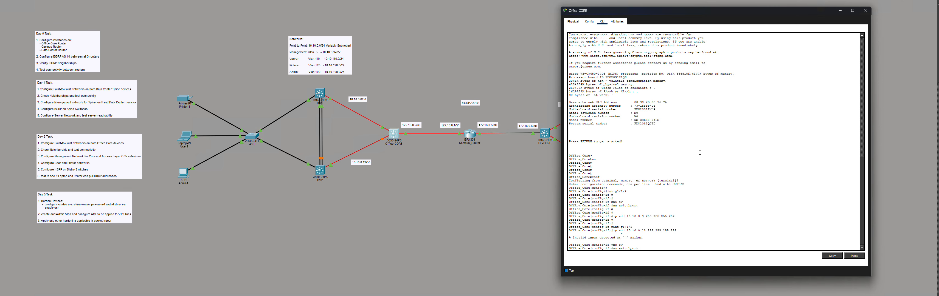
key("Return")
key("Up")
key("Up")
key("Up")
key("Return")
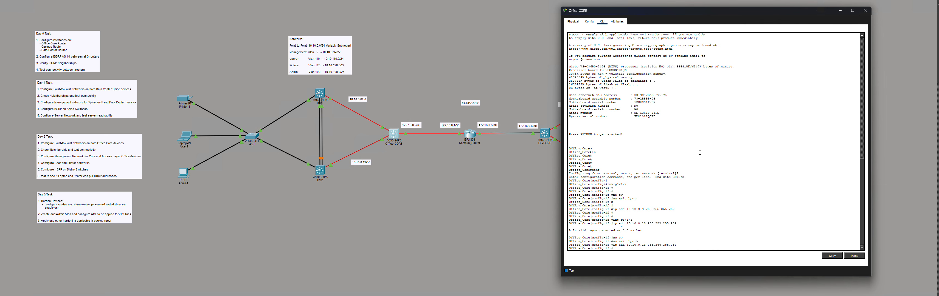
key("Return")
key("Return")
key("Return")
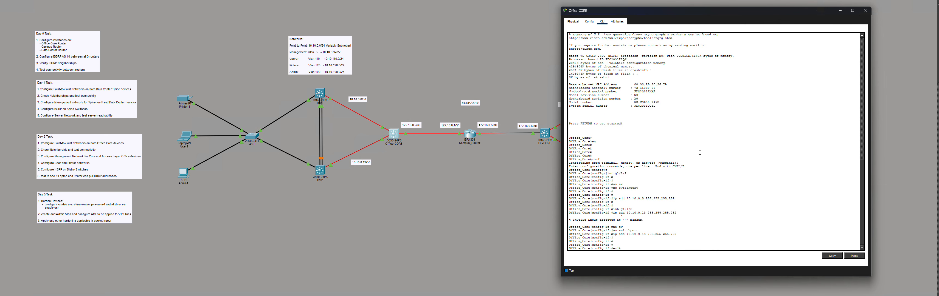
Step: Leave interface configuration and enter the EIGRP routing process for autonomous system 10 on Office-CORE
key("Return")
key("Return")
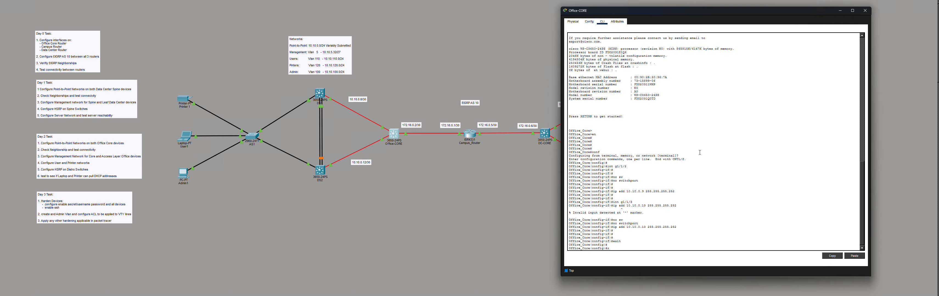
type("router ei")
key("Tab")
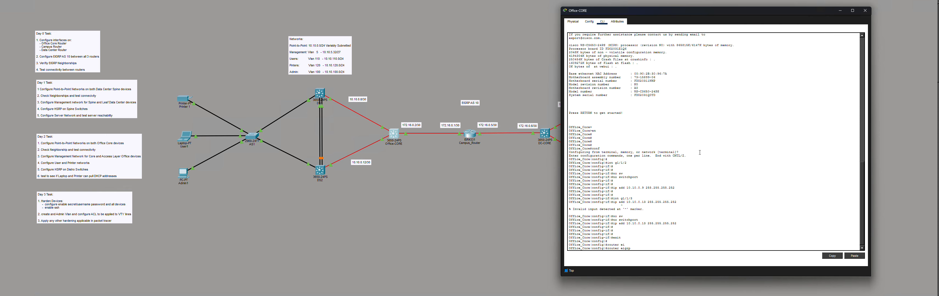
type("10")
key("Return")
key("Return")
key("Return")
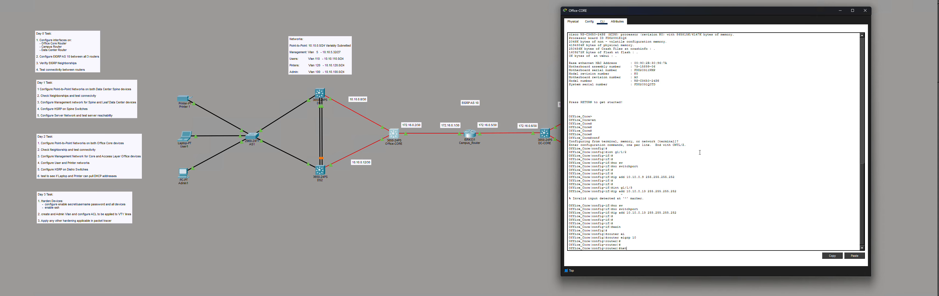
Step: Add networks 10.10.0.8 and 10.10.0.12, each with wildcard mask 0.0.0.3, to EIGRP 10
type("net")
key("Tab")
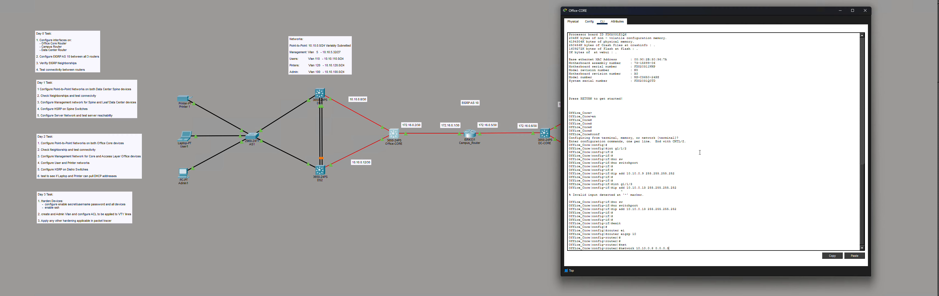
type("10.10.0.8 0.0.0.3")
key("Return")
key("Up")
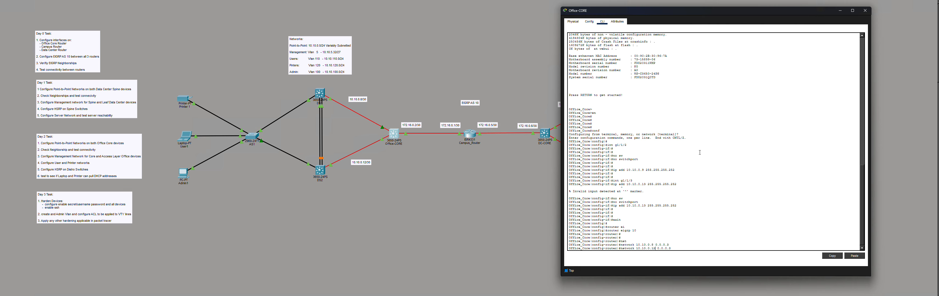
key("Return")
key("Return")
key("Return")
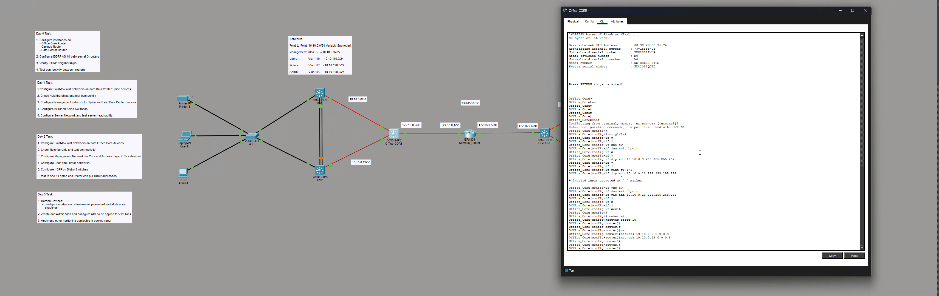
Step: Set g1/1/2 and g1/1/3 as non-passive interfaces in EIGRP 10
type("as")
key("Tab")
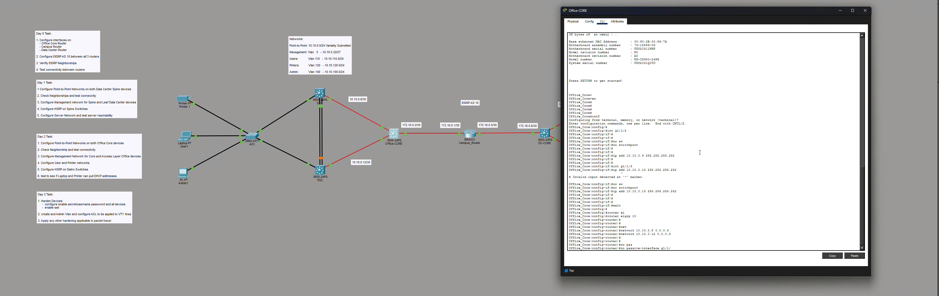
type("g1/1/2")
key("Return")
key("Up")
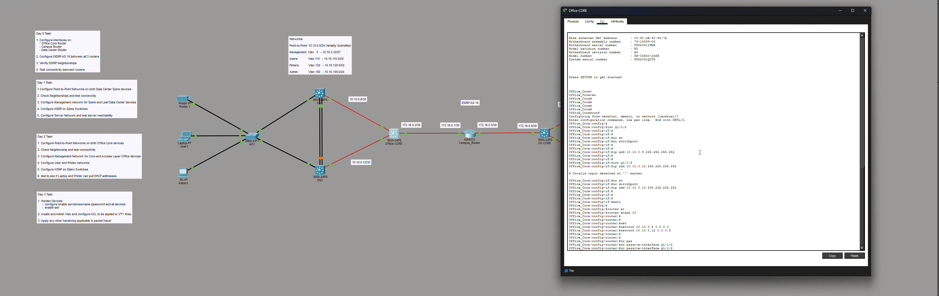
key("Return")
key("Return")
Step: Return to privileged EXEC mode and save Office-CORE's configuration with wr mem
key("ctrl+z")
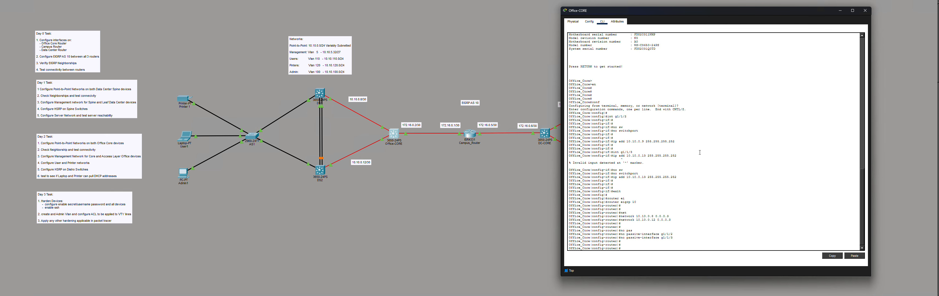
key("Return")
key("Return")
key("Return")
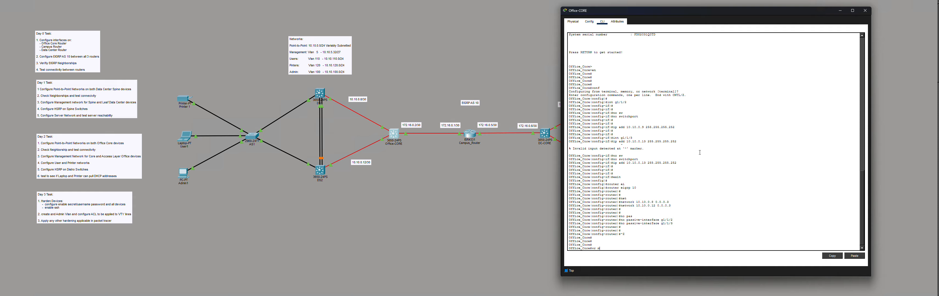
type("wr mem")
key("Return")
key("Return")
key("Return")
key("Return")
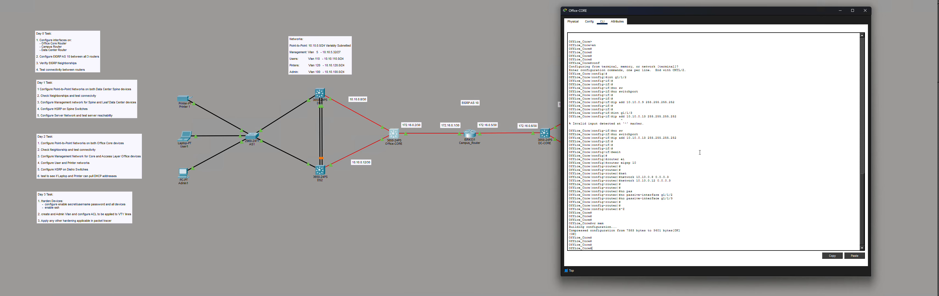
Step: Leave Office-CORE and open the command line of the DS1 distribution switch
left_click(498, 188)
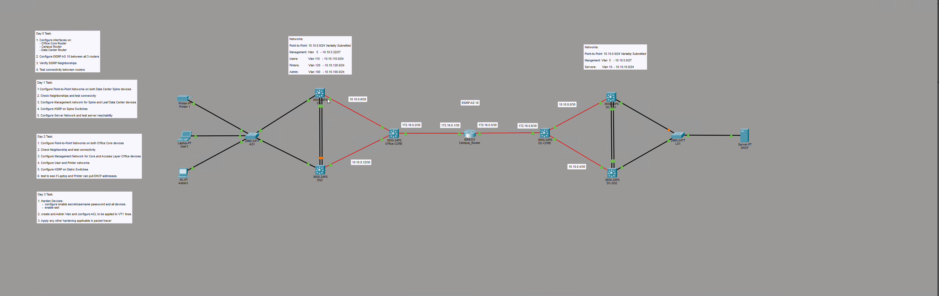
left_click(320, 94)
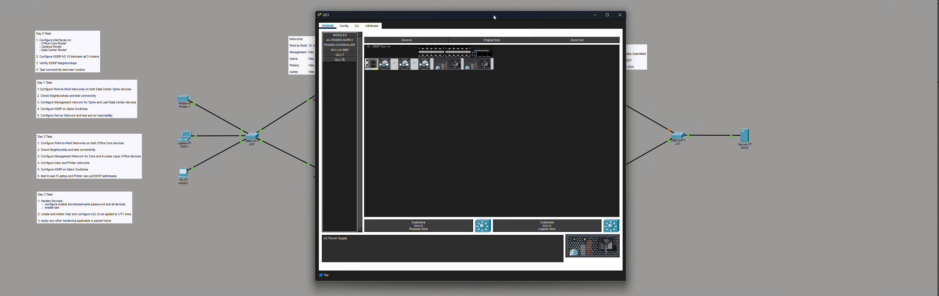
left_click_drag(494, 16, 646, 18)
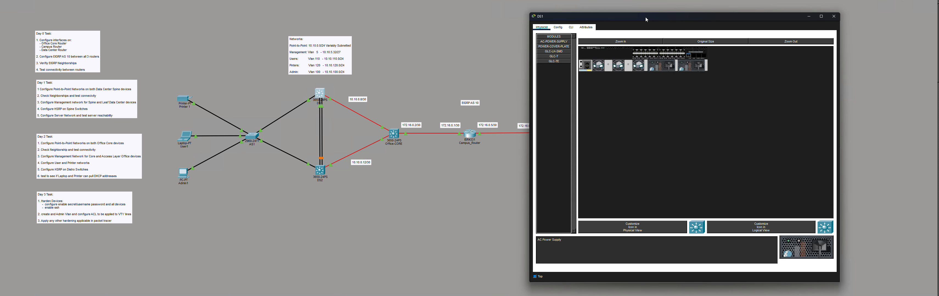
left_click(571, 27)
key("Return")
key("Return")
key("Return")
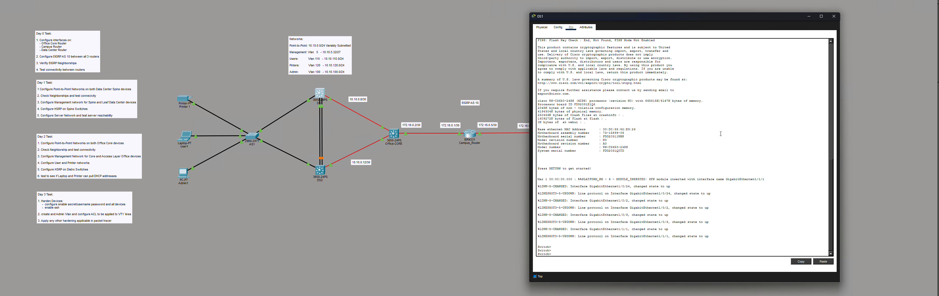
Step: Enter privileged EXEC mode and global configuration mode on DS1
type("en")
key("Return")
key("Return")
key("Return")
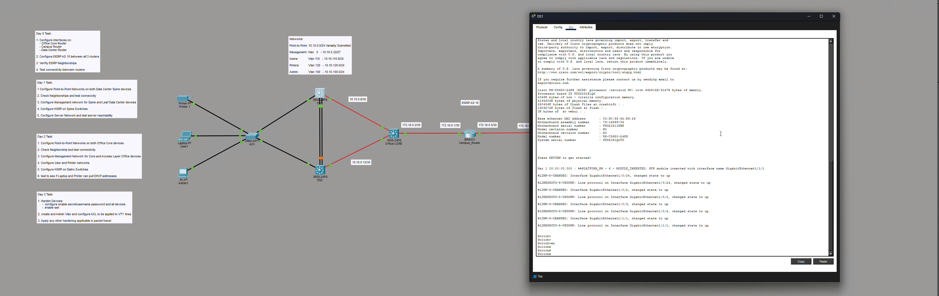
type("conf")
key("Return")
key("Return")
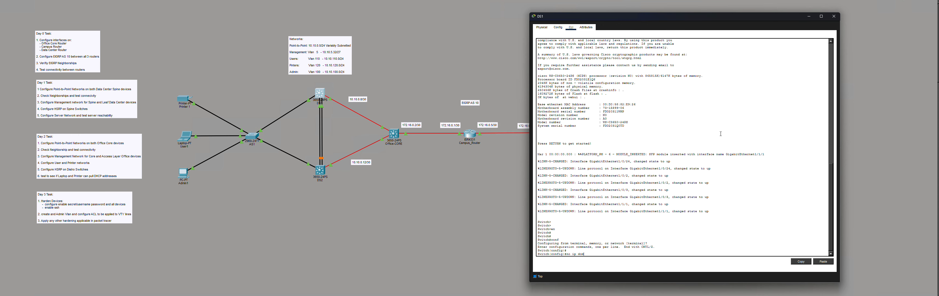
Step: Disable IP domain lookup on DS1
type("no ip domain-lo")
key("Tab")
key("Return")
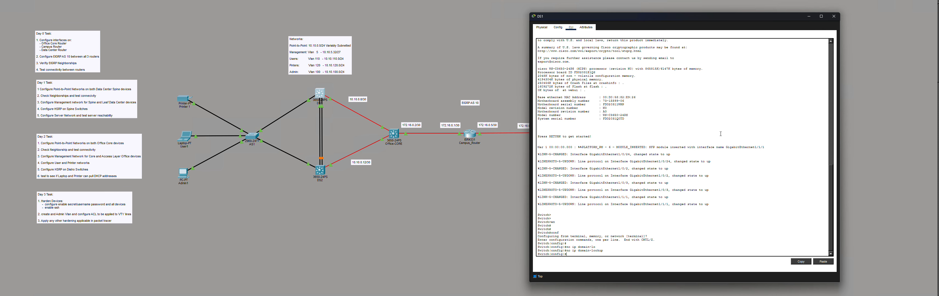
Step: Disable console logging on DS1 with no logging console
type("no logg")
key("Tab")
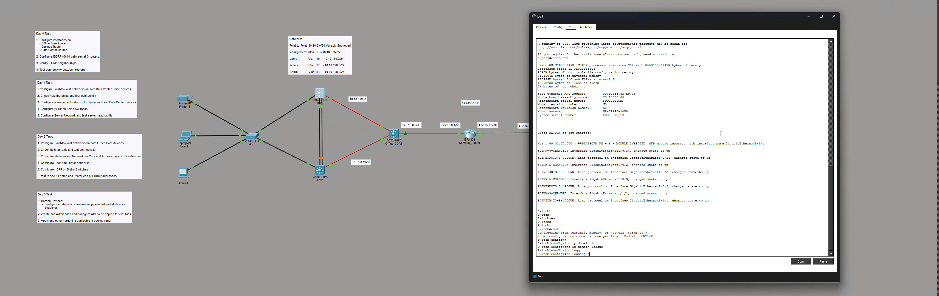
type("con")
key("Tab")
key("Return")
key("Return")
key("Return")
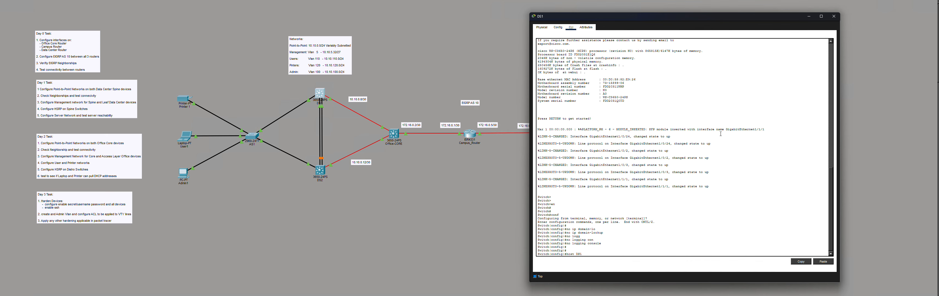
Step: Set the switch's hostname to DS1
type("host DS1")
key("Return")
key("Return")
key("Return")
key("Return")
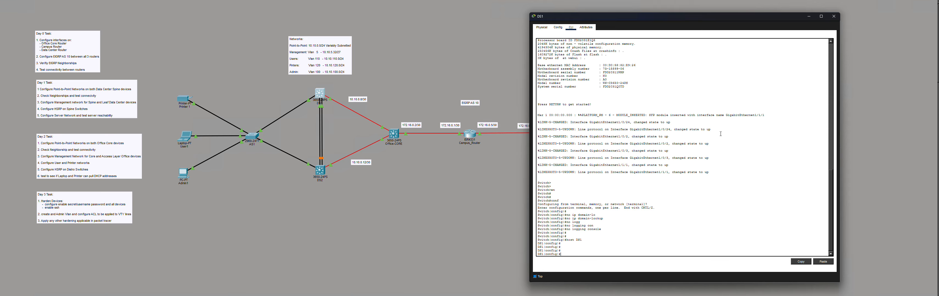
Step: Check DS1's link to Office-CORE in the topology and make interface g1/1/1 a routed port with no switchport
left_click(434, 220)
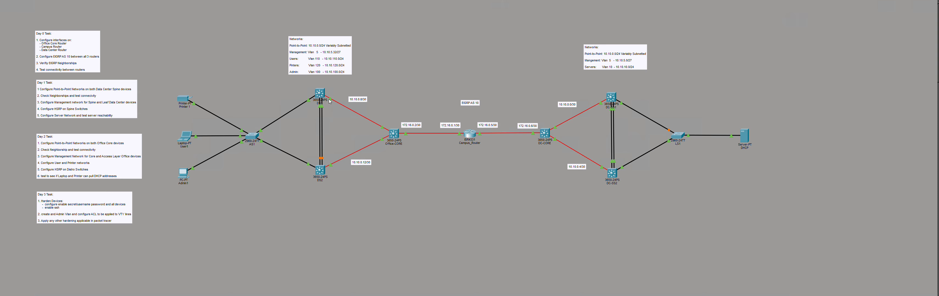
mouse_move(330, 102)
left_click(319, 93)
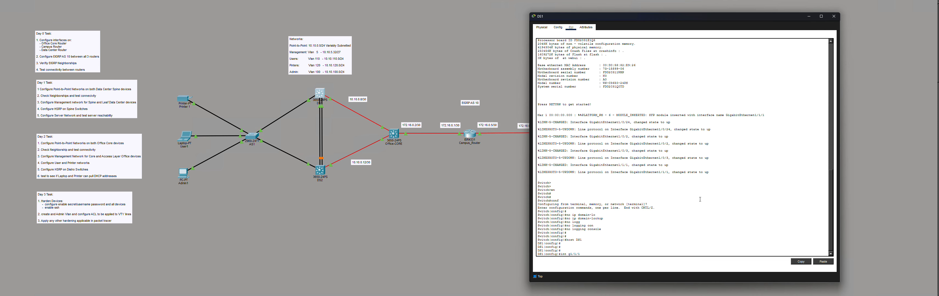
type("int g1/1/1")
key("Return")
key("Return")
key("Return")
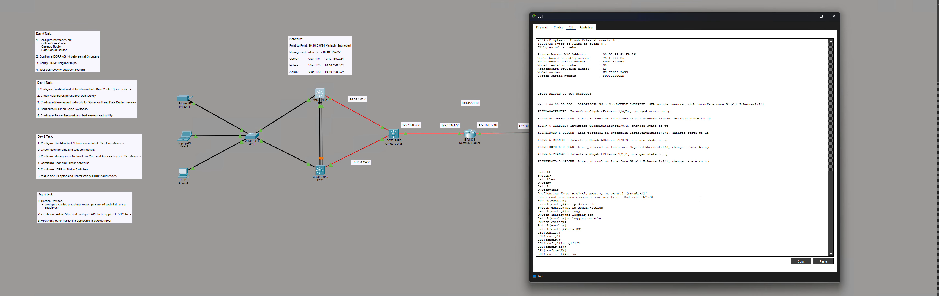
type("no sw")
key("Tab")
key("Return")
key("Return")
key("Return")
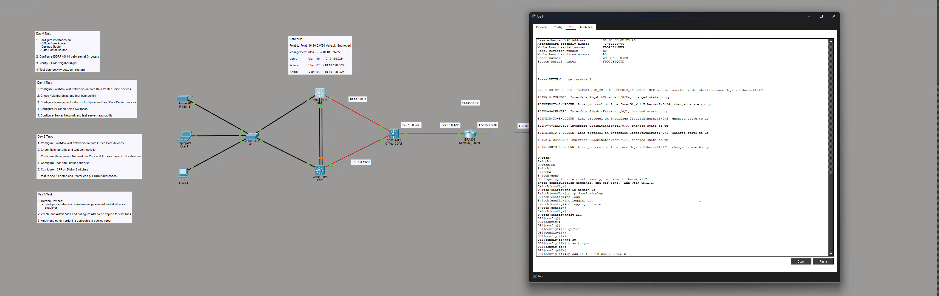
Step: Assign 10.10.0.10 255.255.255.252 to DS1's g1/1/1 and return to global configuration mode
key("Return")
key("Return")
key("Return")
key("Return")
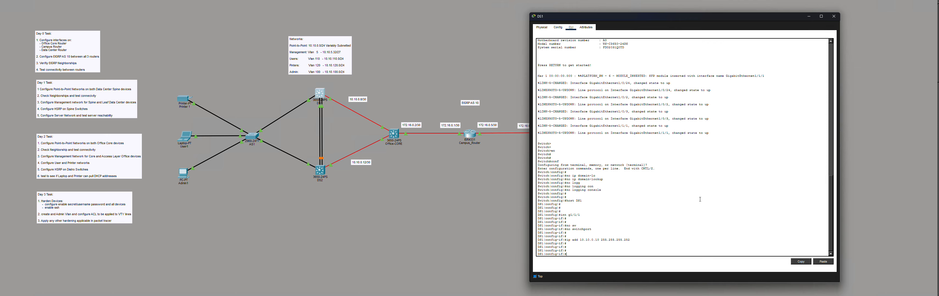
type("exit")
key("Return")
key("Return")
key("Return")
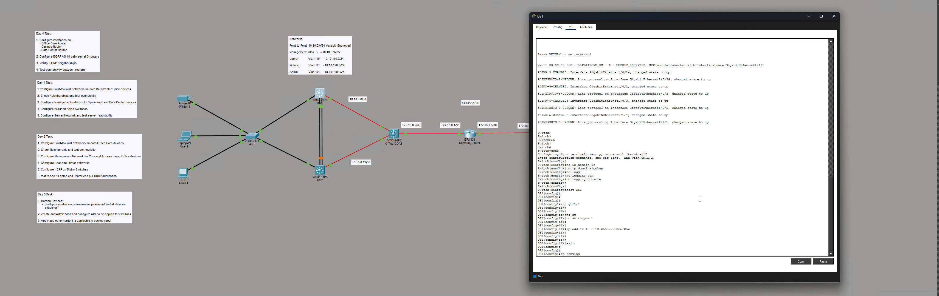
Step: Enable IP routing on DS1
type("ip routing")
key("Return")
key("Return")
key("Return")
key("Return")
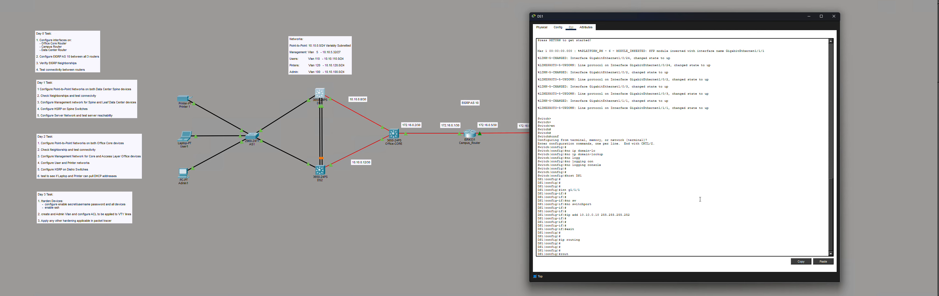
Step: Start the EIGRP process with AS number 10 on DS1
key("Tab")
key("BackSpace")
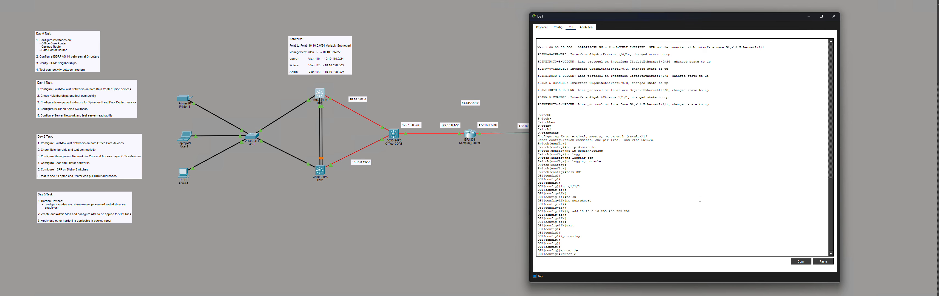
type("i")
key("Tab")
type("10")
key("Return")
key("Return")
key("Return")
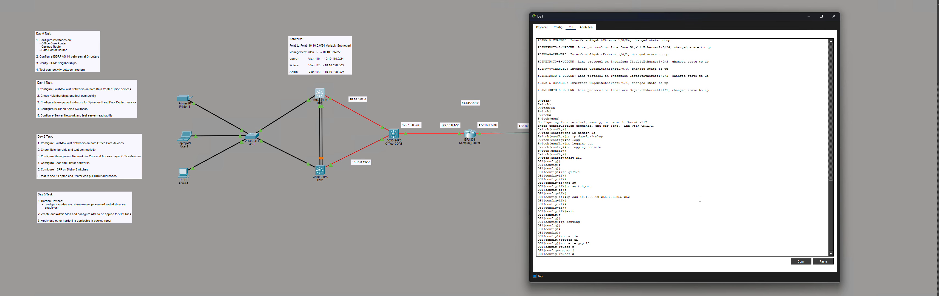
Step: Advertise network 10.10.0.8 with wildcard mask 0.0.0.3 in DS1's EIGRP process
type("net")
key("Tab")
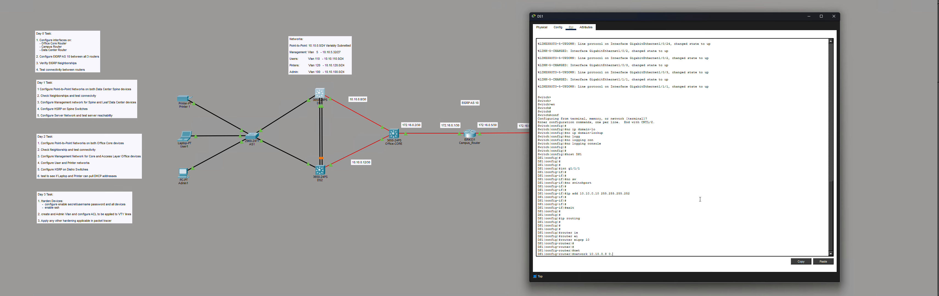
type("10.10.0.8 0.0.0.3")
key("Return")
key("Return")
key("Return")
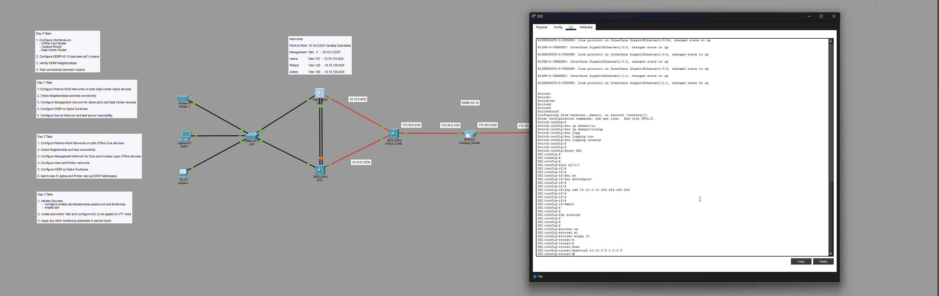
Step: Make all EIGRP interfaces on DS1 passive with passive-interface default
type("pas")
key("Tab")
type("d")
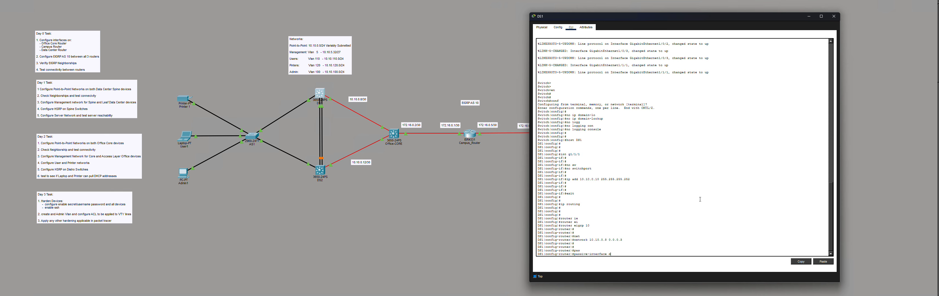
type("e")
key("Tab")
key("Return")
key("Return")
key("Return")
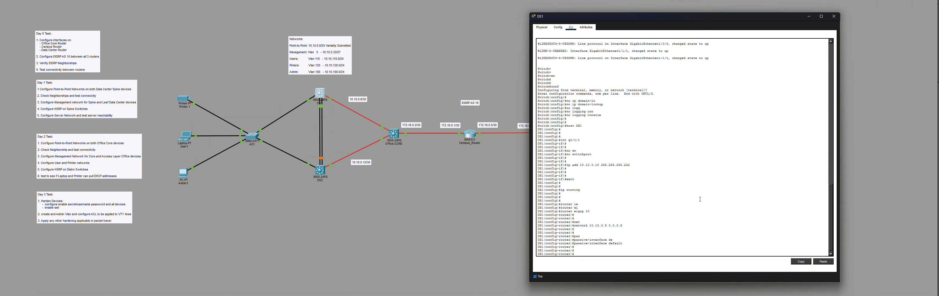
Step: Exempt g1/1/1 from being passive in DS1's EIGRP process and return to privileged EXEC mode
type("no pas")
key("Tab")
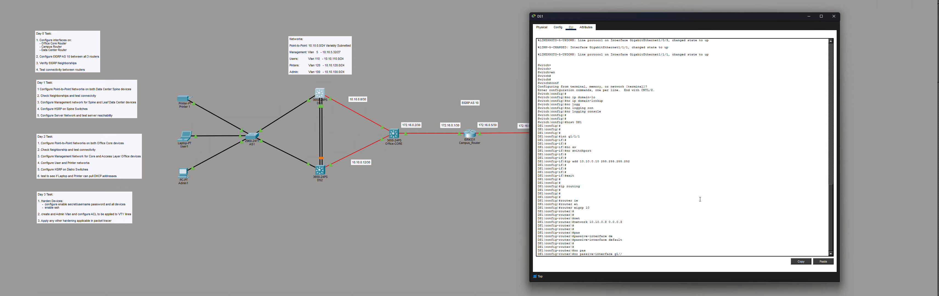
type("g1/1/1")
key("Return")
key("Return")
key("Return")
key("Return")
key("ctrl+z")
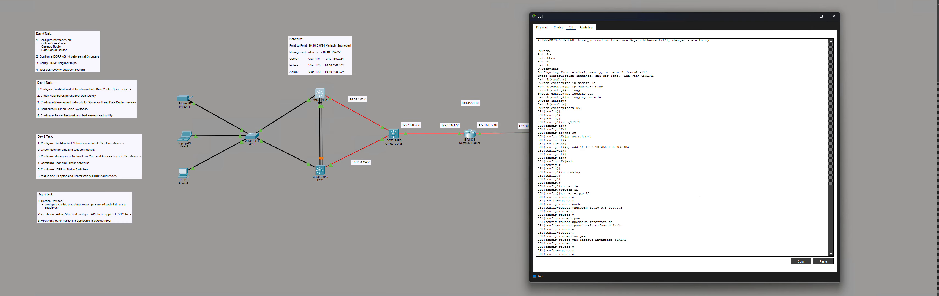
key("Return")
key("Return")
key("Return")
Step: Display DS1's EIGRP interfaces with show ip eigrp interfaces
type("sh ip e")
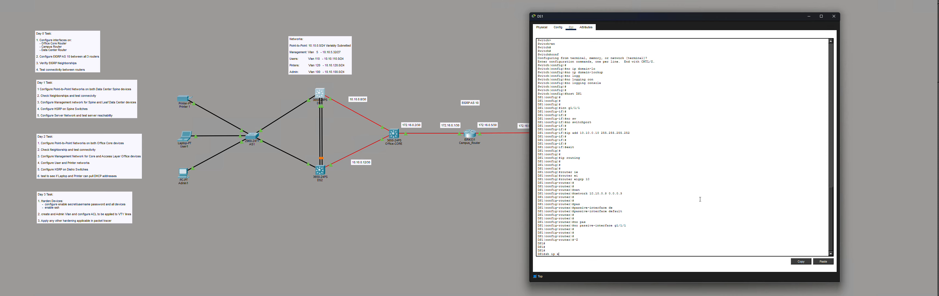
type("i")
key("Tab")
type("in")
key("Tab")
key("Return")
key("Return")
key("Return")
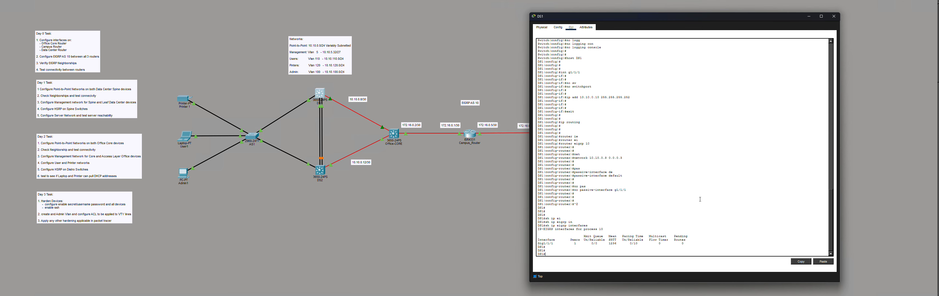
Step: Display DS1's EIGRP neighbors with show ip eigrp neighbors
key("Up")
type("i")
key("Tab")
key("Return")
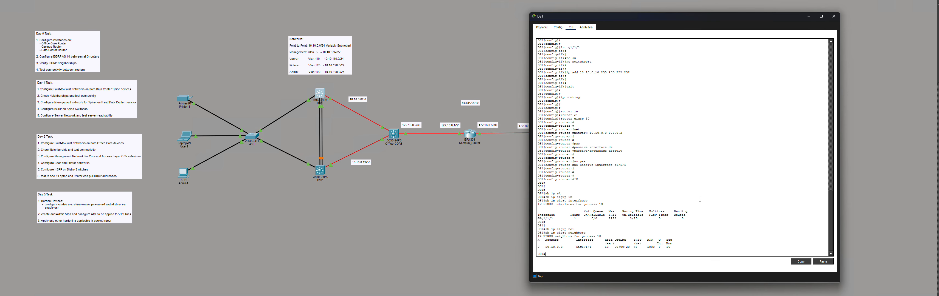
key("Return")
key("Return")
key("Return")
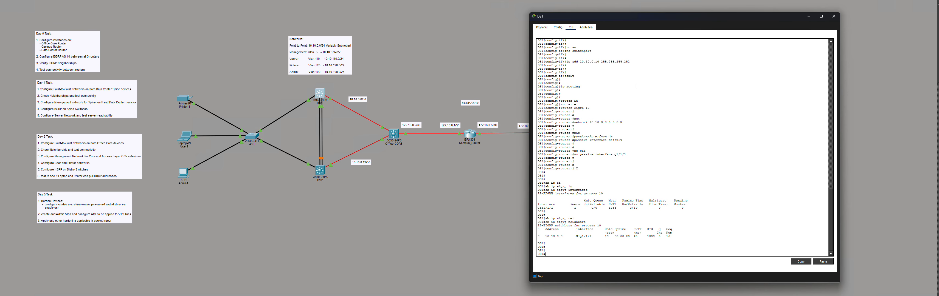
Step: Move the DS1 window to uncover the data center topology and ping 10.10.10.10 from DS1
left_click_drag(608, 22, 327, 21)
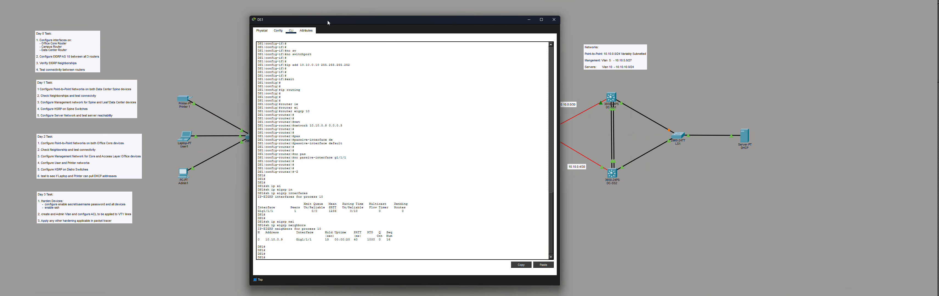
left_click_drag(327, 20, 574, 10)
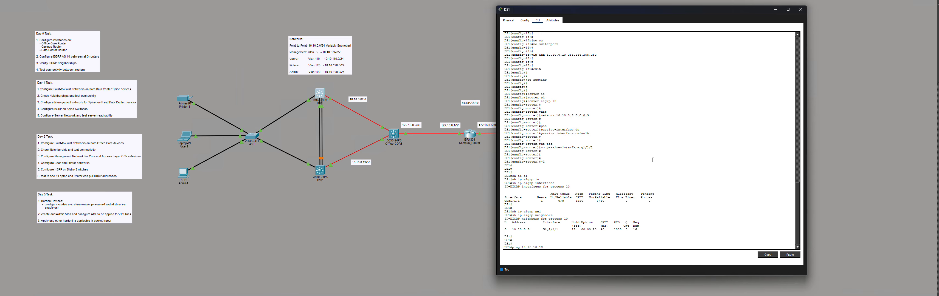
key("Return")
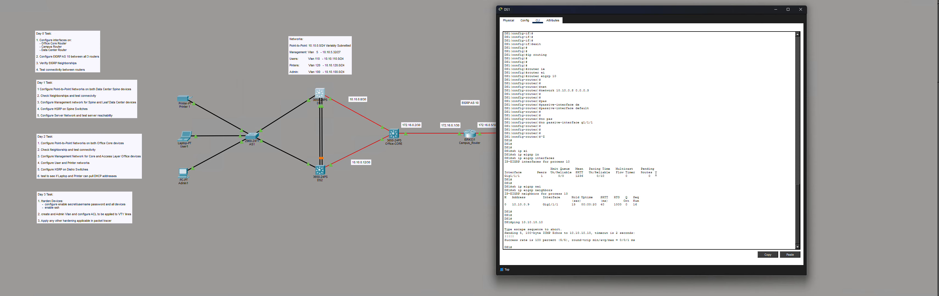
key("Return")
key("Return")
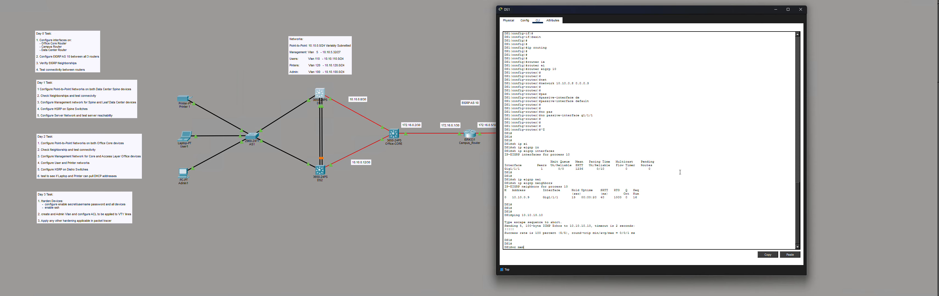
Step: Save DS1's configuration with wr mem
type("wr mem")
key("Return")
key("Return")
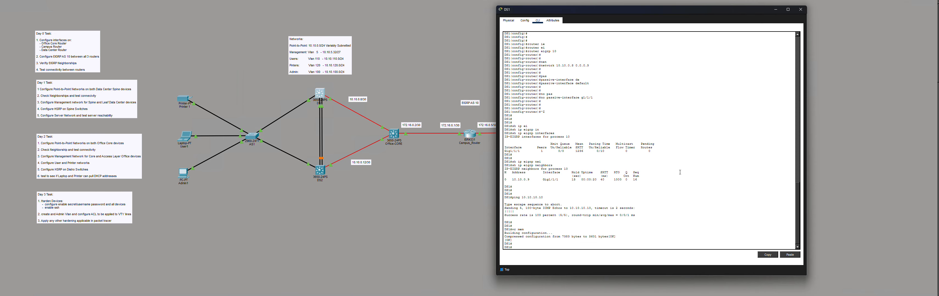
Step: Leave DS1 and open the command line of the DS2 distribution switch, positioned clear of the office topology
left_click(397, 215)
left_click(320, 171)
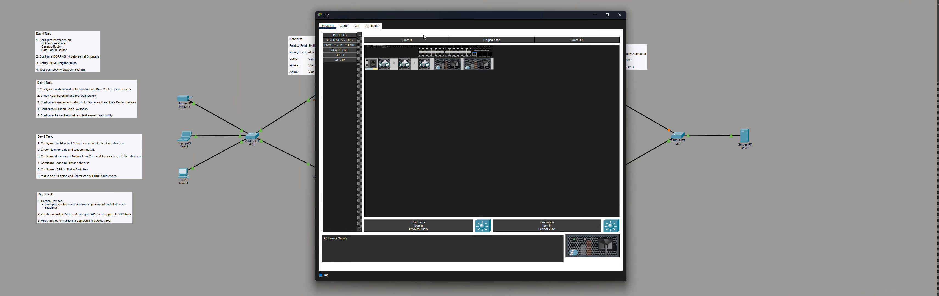
left_click_drag(426, 17, 682, 16)
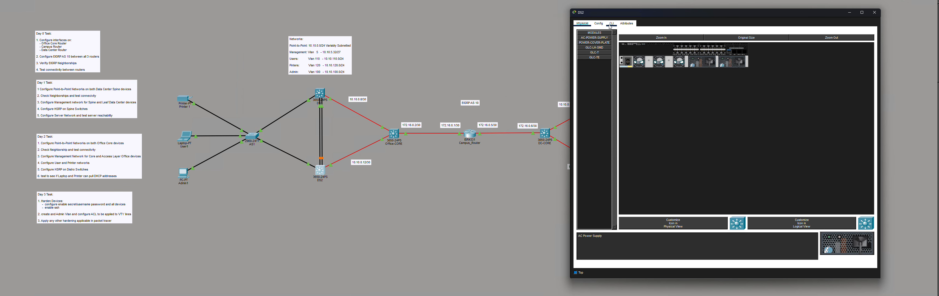
left_click(612, 23)
key("Return")
key("Return")
key("Return")
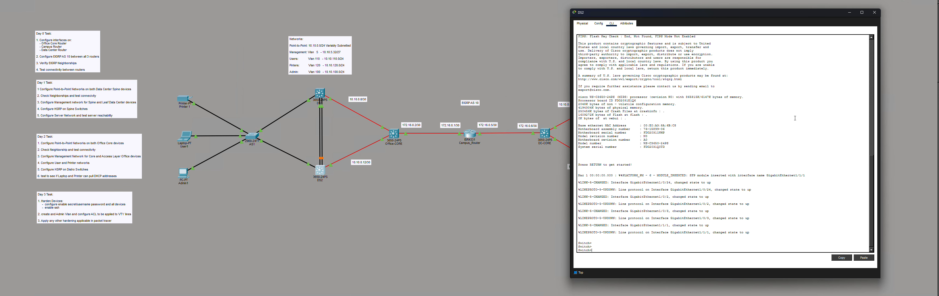
Step: Enter privileged EXEC mode and global configuration mode on DS2
type("en")
key("Return")
key("Return")
type("conf")
key("Return")
key("Return")
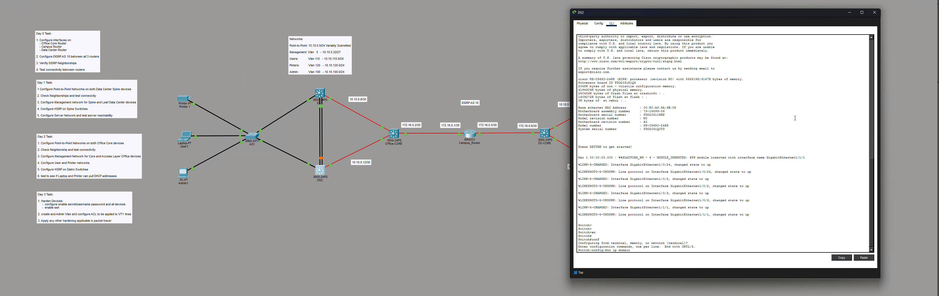
Step: Disable IP domain lookup and console logging on DS2
type("no ip domain-lo")
key("Tab")
key("Return")
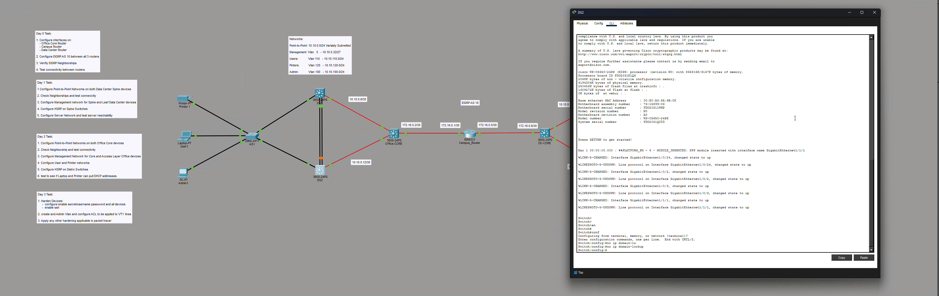
type("no logg")
key("Tab")
type("con")
key("Tab")
key("Return")
key("Return")
key("Return")
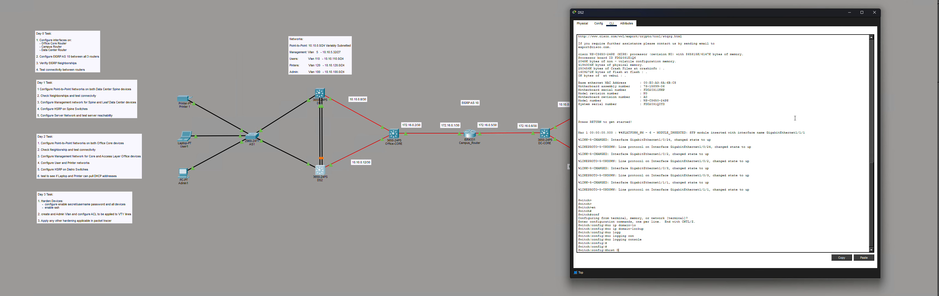
Step: Set the switch's hostname to DS2 and enable IP routing on it
key("Return")
key("Return")
key("Return")
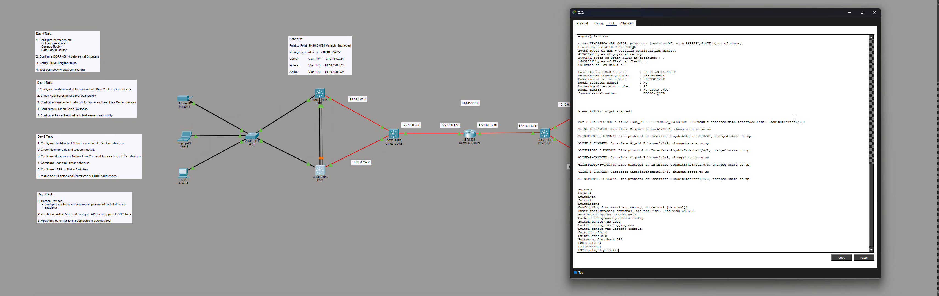
key("Return")
key("Return")
key("Return")
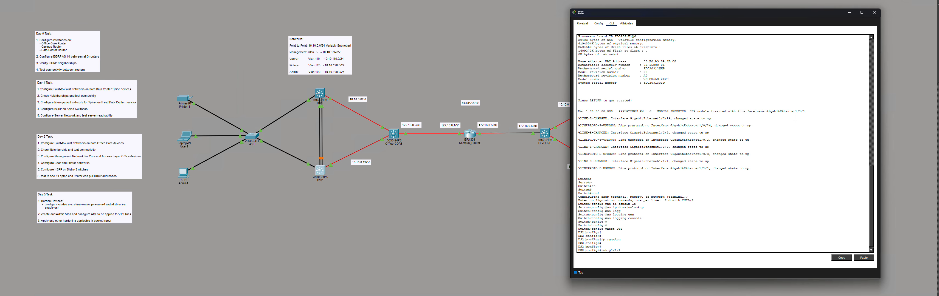
Step: Make interface g1/1/1 on DS2 a routed port and assign it 10.10.0.14 with mask 255.255.255.252
key("Return")
key("Return")
key("Return")
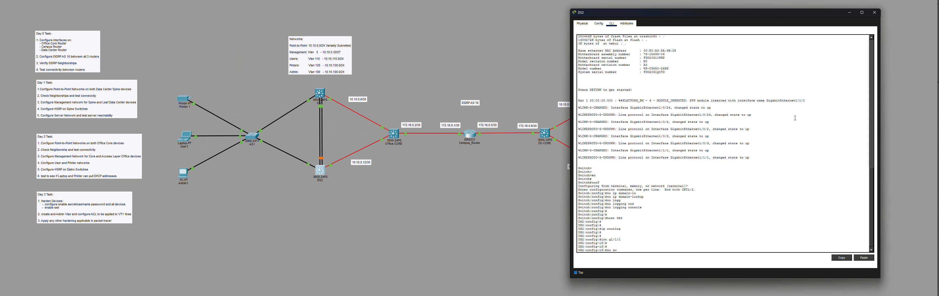
type("no sw")
key("Tab")
key("Return")
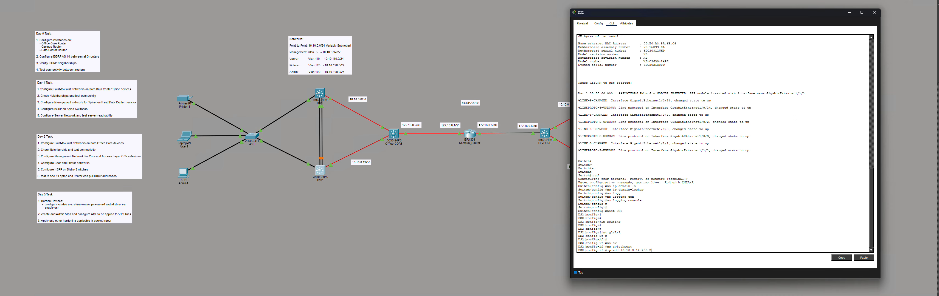
type("2")
key("Return")
key("Return")
key("Return")
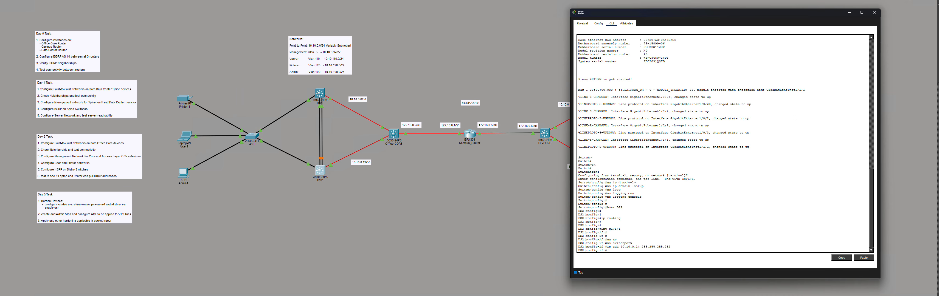
Step: Start EIGRP AS 10 on DS2 and advertise network 10.10.0.12 with wildcard 0.0.0.3
type("exit")
key("Return")
key("Return")
key("Return")
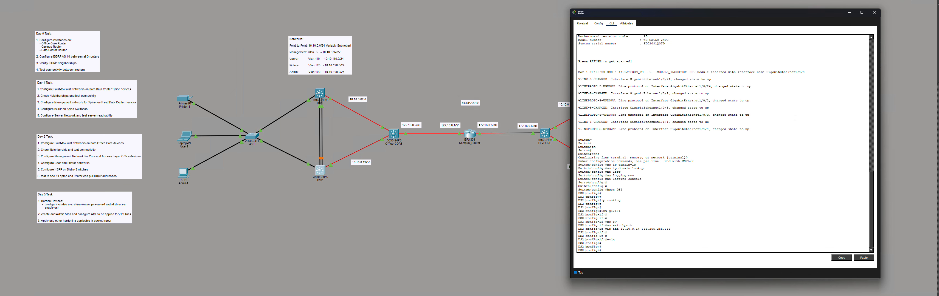
type("er")
key("Tab")
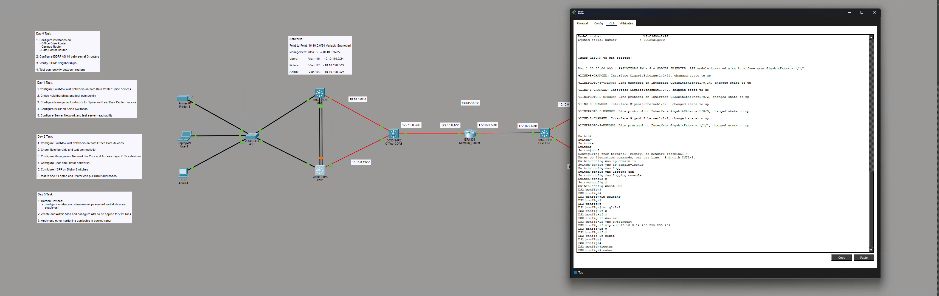
type("ei")
key("Tab")
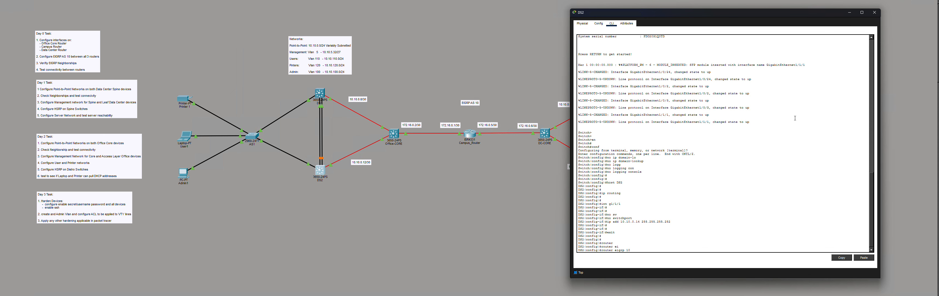
type("10")
key("Return")
type("net")
key("Tab")
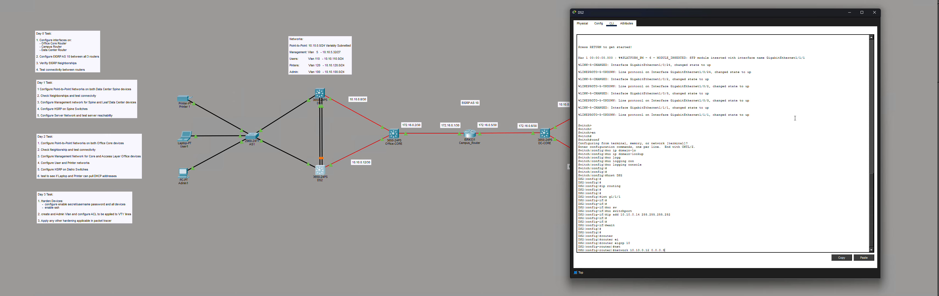
key("Return")
key("Return")
key("Return")
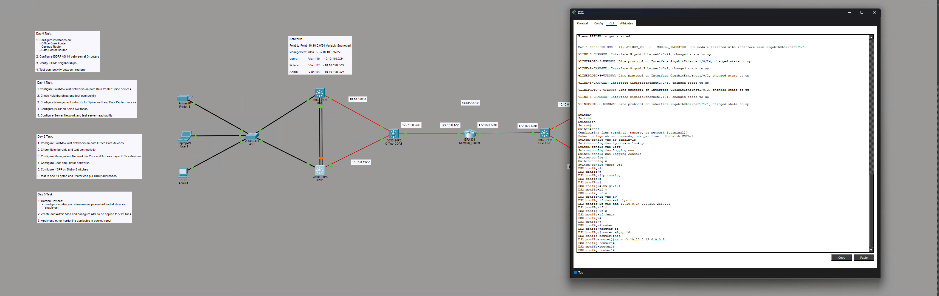
Step: Turn off the passive-interface default in DS2's EIGRP process
type("nb")
type(" pas")
key("Tab")
type("in")
key("Tab")
key("Return")
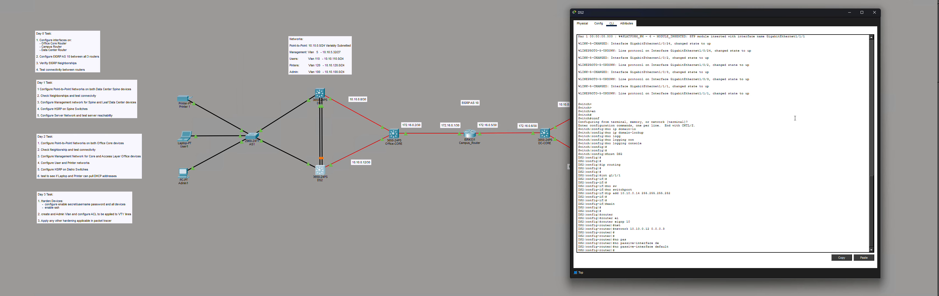
Step: Set g1/1/1 as non-passive in DS2's EIGRP process and return to privileged EXEC mode
type("no pas")
key("Tab")
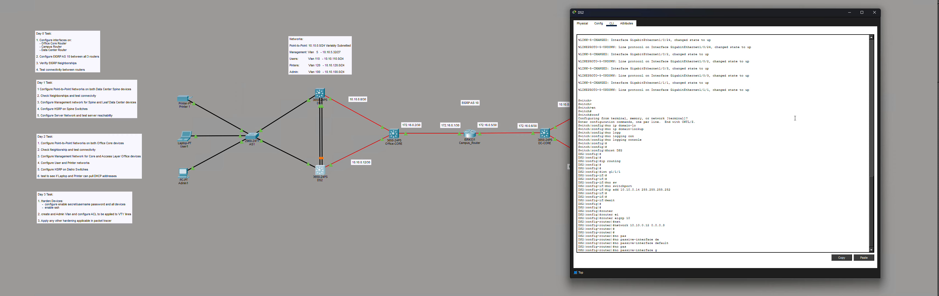
type("g1/1/1")
key("Return")
key("Return")
key("Return")
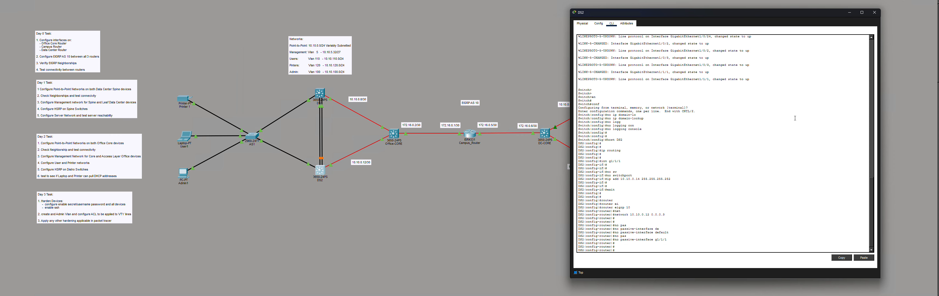
type("exit")
key("Return")
key("Return")
key("Return")
key("Return")
key("ctrl+z")
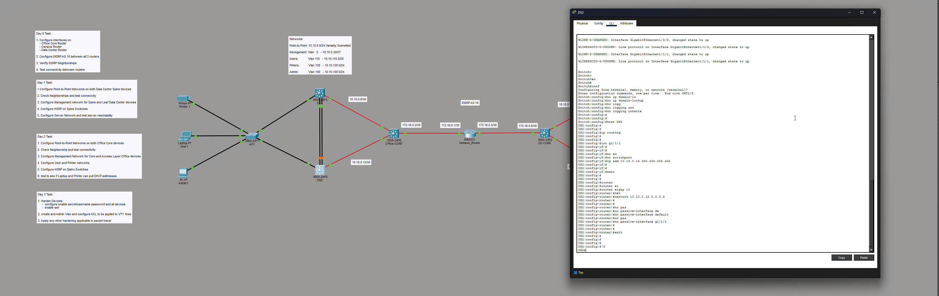
Step: Display the interfaces participating in EIGRP on DS2
key("Return")
key("Return")
key("Return")
type("sh ip ei")
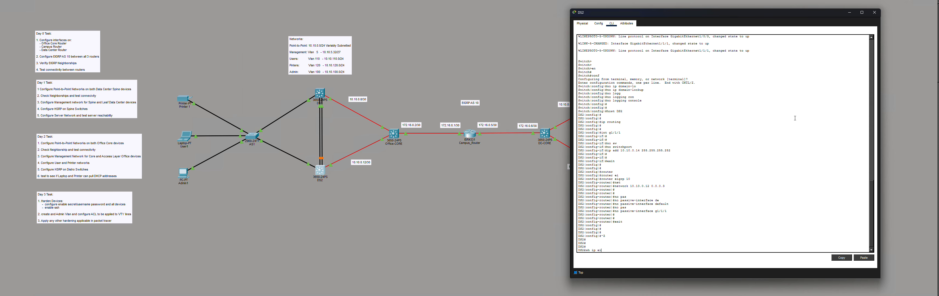
key("Tab")
type("in")
key("Tab")
key("Return")
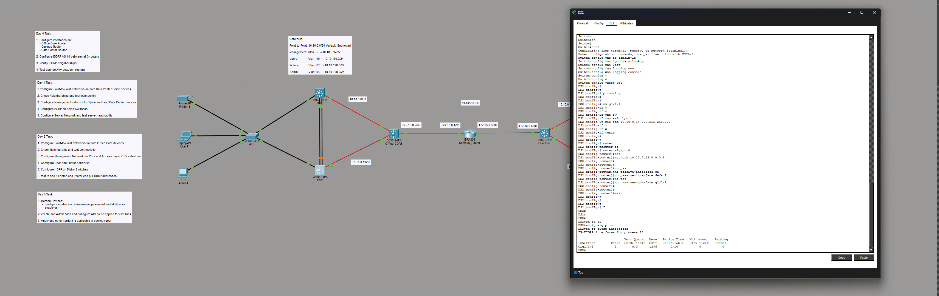
key("Return")
key("Return")
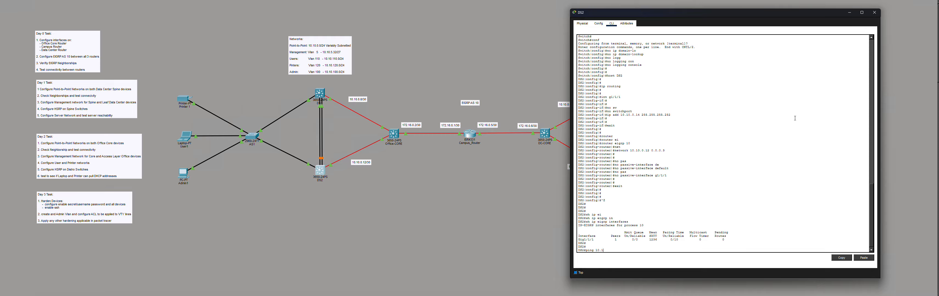
Step: Test connectivity from DS2 by pinging 10.10.10.10
key("Return")
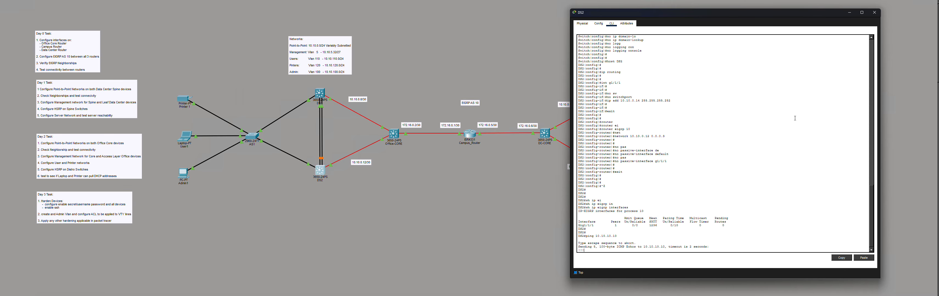
key("Return")
key("Return")
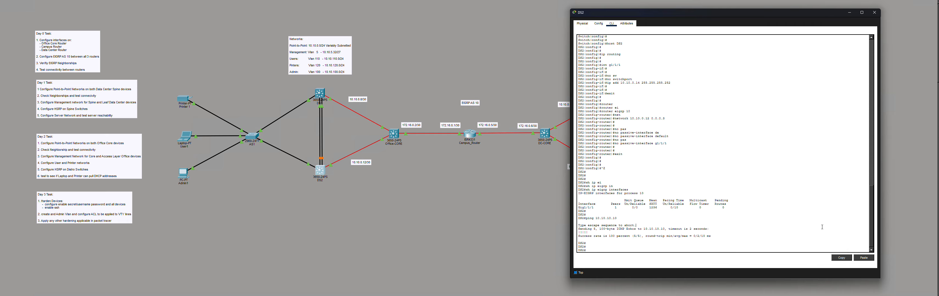
key("Return")
key("Return")
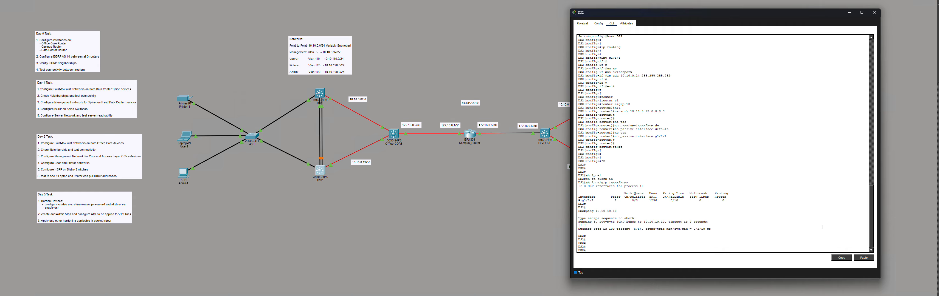
Step: Enter global configuration mode on DS2 and set interface range g1/0/2 - 3 to trunk mode
type("conf")
key("Return")
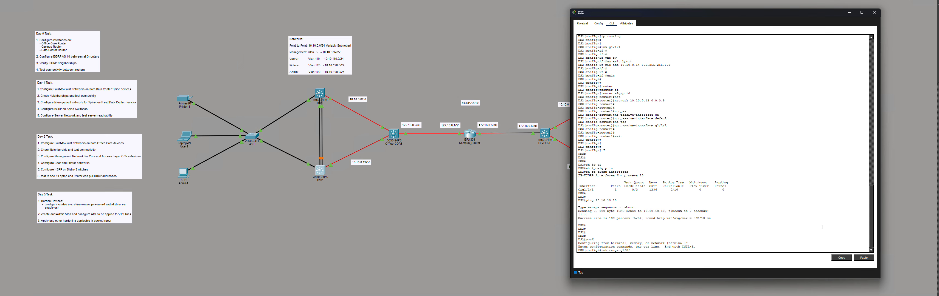
key("Return")
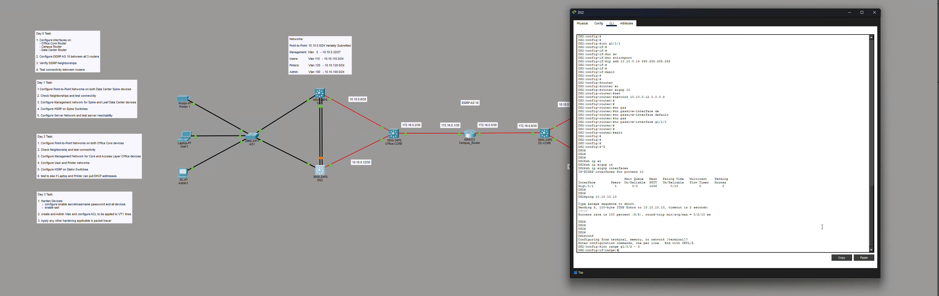
type("sw")
key("Tab")
type("m")
key("Tab")
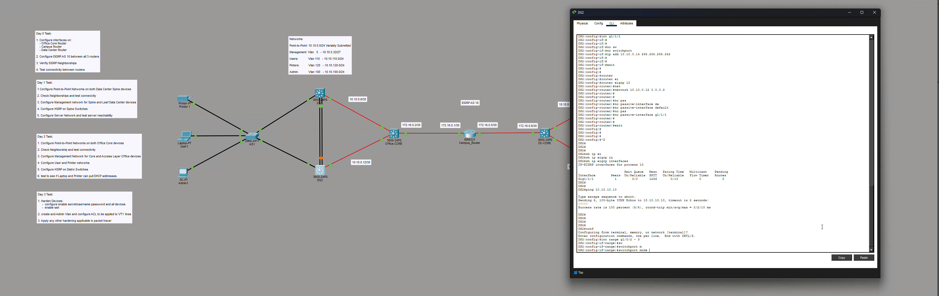
type("tr")
key("Tab")
key("Return")
key("Return")
key("Return")
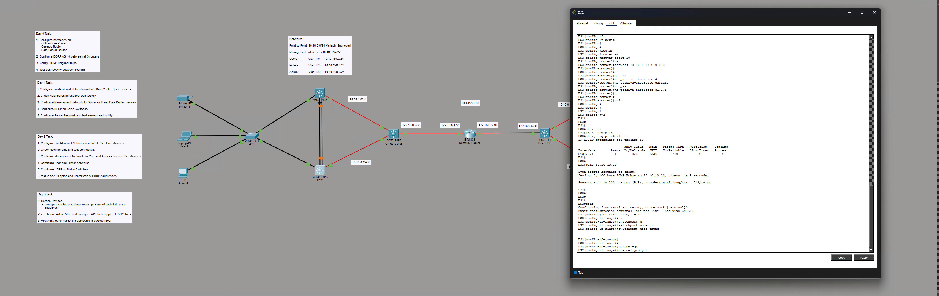
Step: Look up the EtherChannel modes available for channel group 1 on DS2's interface range
key("Return")
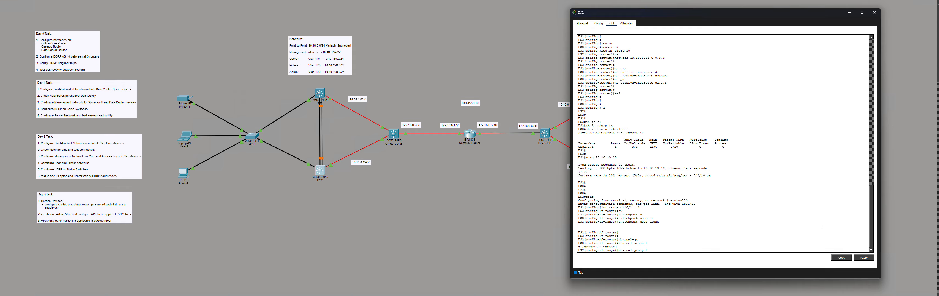
type("?")
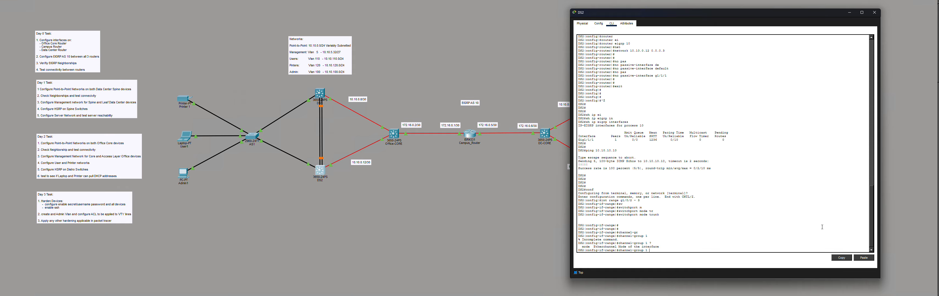
type("m")
key("Tab")
type("?")
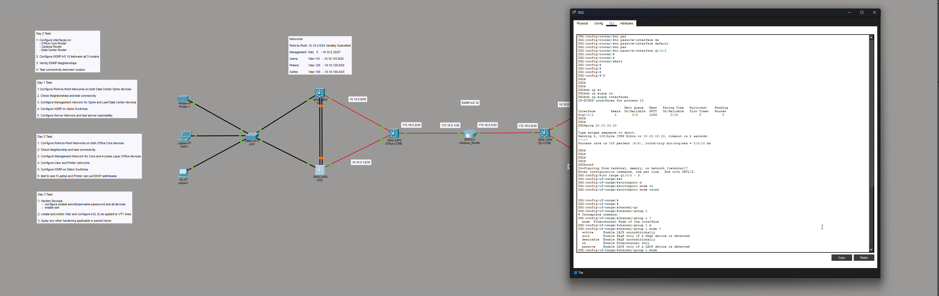
Step: Assign DS2's interface range to channel group 1 in desirable mode
type("de")
key("Tab")
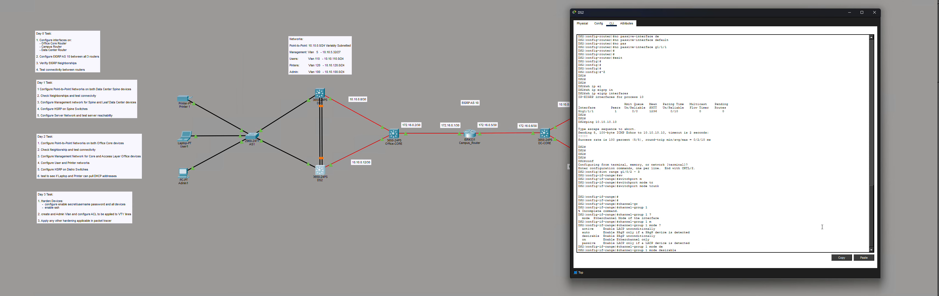
key("Return")
key("Return")
key("Return")
key("Return")
Step: Return to privileged EXEC mode on DS2 and save the running configuration to memory
key("ctrl+z")
key("Return")
key("Return")
key("Return")
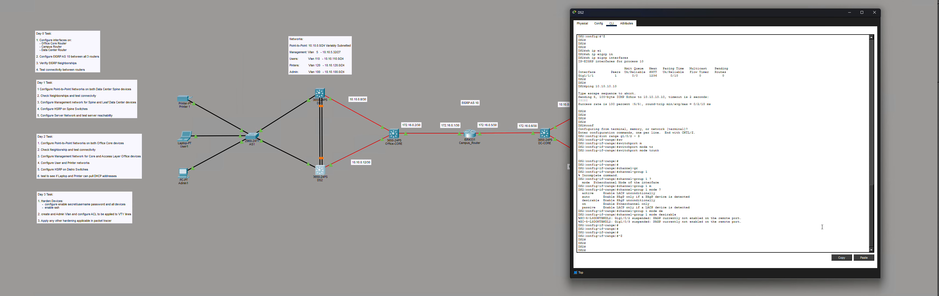
type("wr mem")
key("Return")
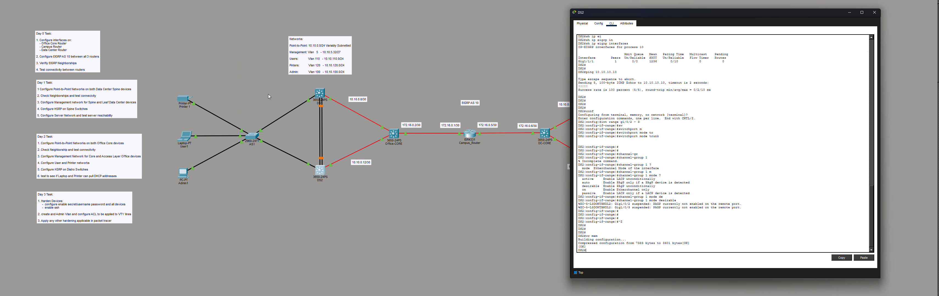
Step: Switch to the DS1 command line and enter global configuration mode
left_click(323, 96)
type("co")
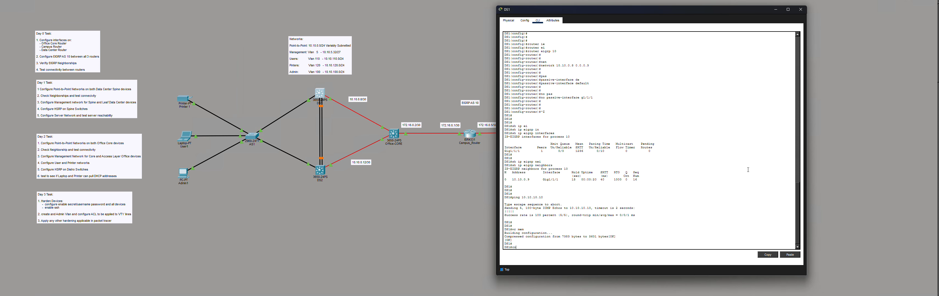
type("nf")
key("Return")
key("Return")
key("Return")
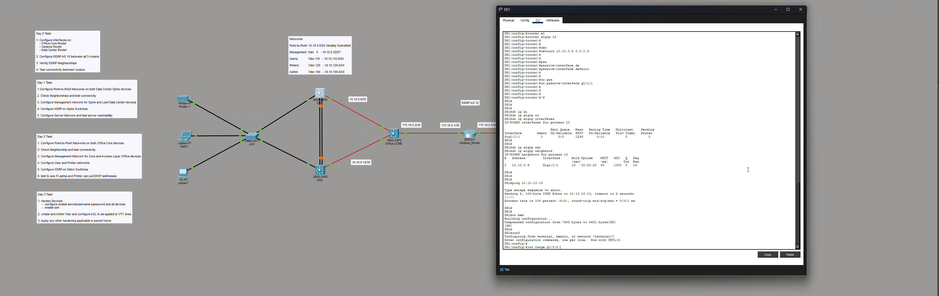
Step: Set interface range g1/0/2 - 3 on DS1 to trunk mode
key("Return")
type("s")
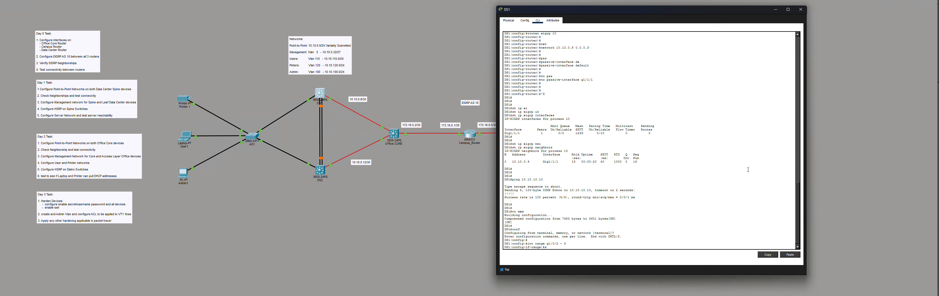
type("w")
key("Tab")
type("m")
key("Tab")
type("tr")
key("Tab")
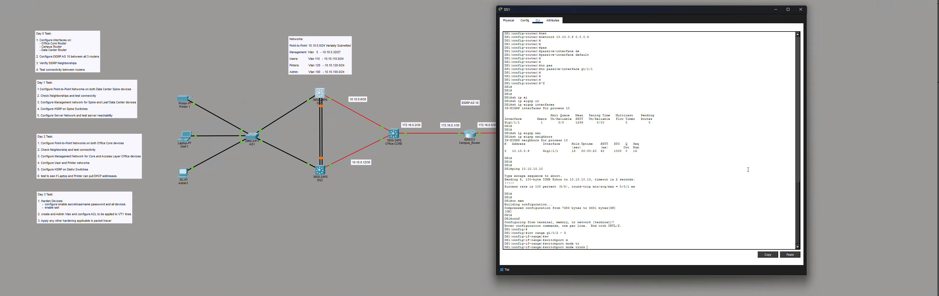
key("Return")
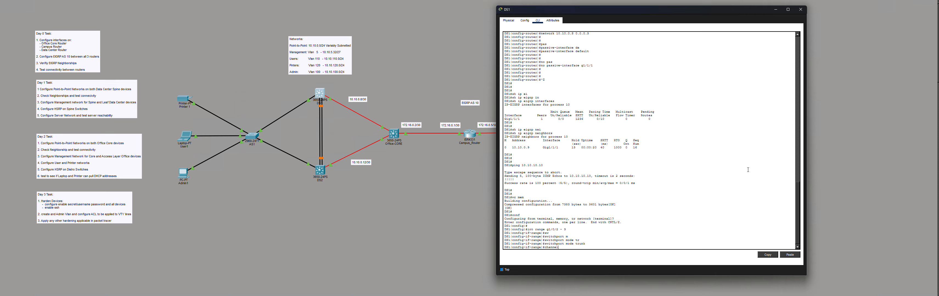
Step: Assign DS1's interface range to channel group 1 in desirable mode and return to privileged EXEC mode
type("channel-gr")
key("Tab")
type("1 m")
key("Tab")
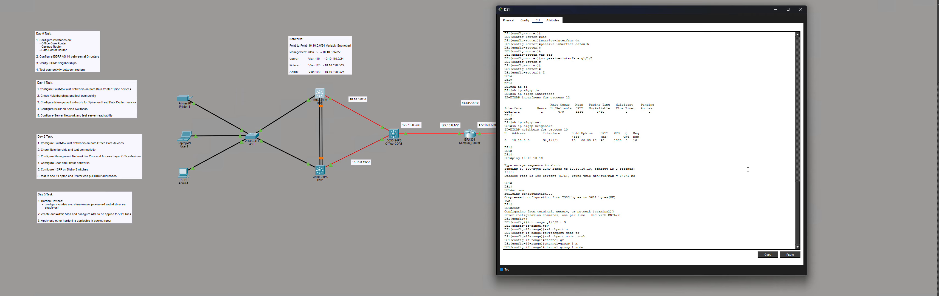
type("e")
key("Tab")
key("Return")
key("Return")
key("Return")
key("ctrl+z")
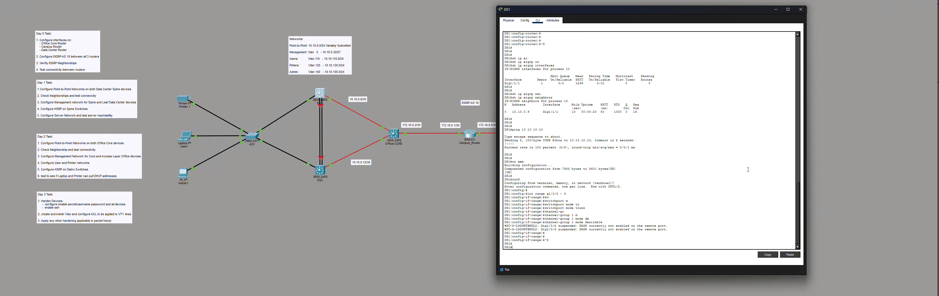
Step: Save DS1's running configuration to memory
key("Return")
key("Return")
key("Return")
type("wr mem")
key("Return")
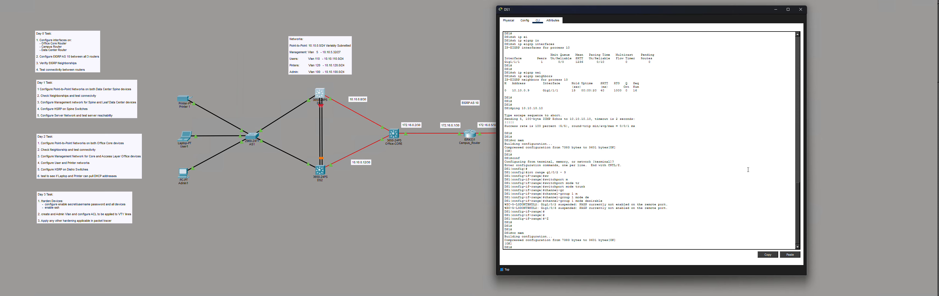
key("Return")
key("Return")
key("Return")
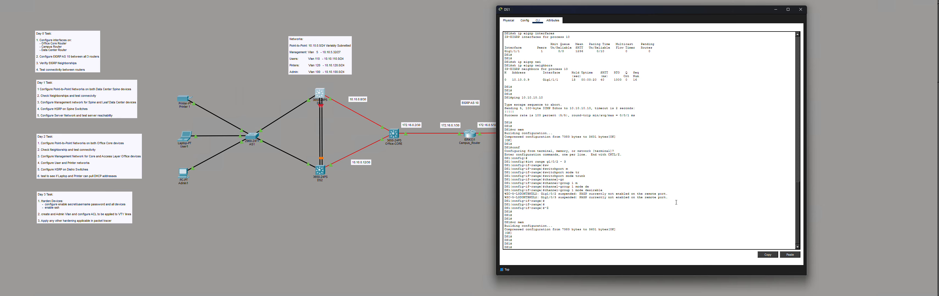
Step: Enter global configuration mode on DS1 and set interface g1/0/24 to trunk mode
key("Return")
key("Return")
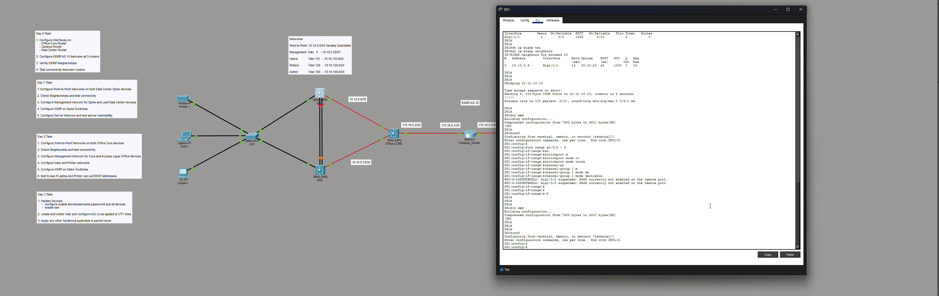
type("int g1/0/24")
key("Return")
key("Return")
type("switchport")
key("Tab")
type("m")
key("Tab")
type("tr")
key("Tab")
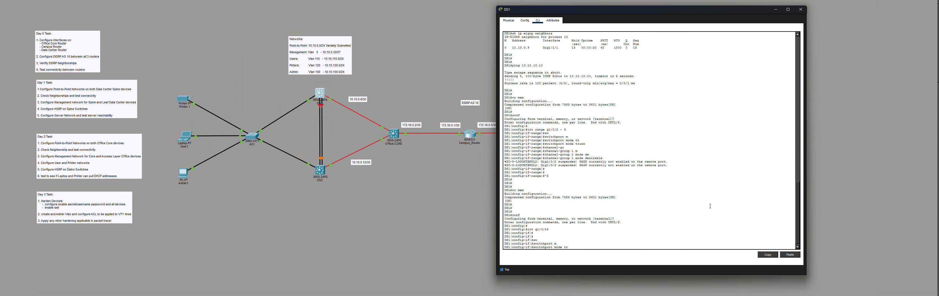
key("Return")
key("Return")
key("Return")
Step: Return to privileged EXEC mode on DS1 and save the running configuration to memory
key("ctrl+z")
key("Return")
key("Return")
key("Return")
type("wr")
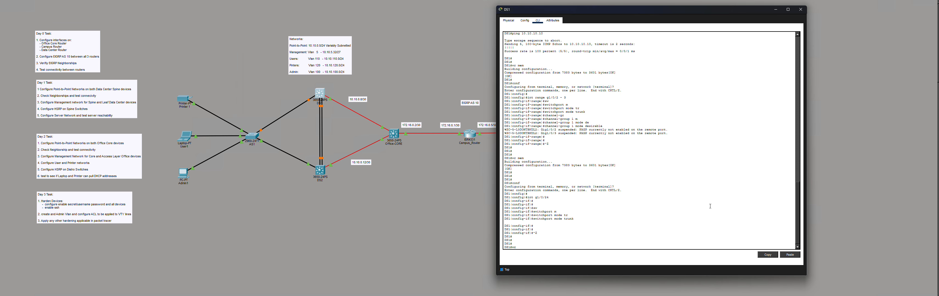
type(" mem")
key("Return")
Step: Switch to the DS2 command line and set interface g1/0/24 to trunk mode
left_click(329, 173)
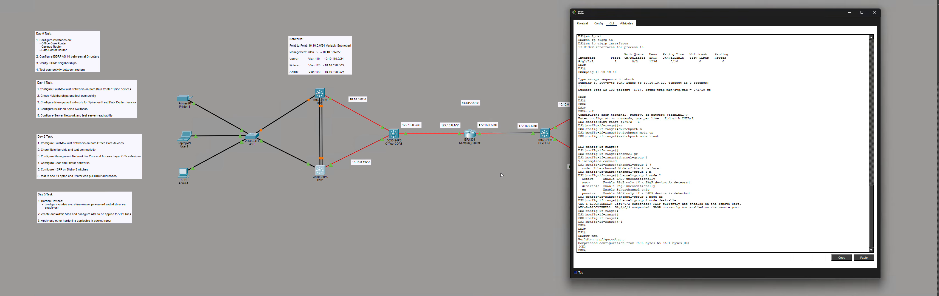
type("conf")
key("Return")
type("in")
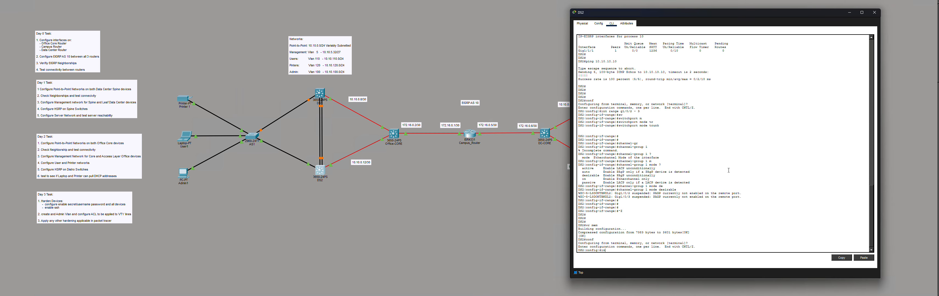
type("t g1/0/24")
key("Return")
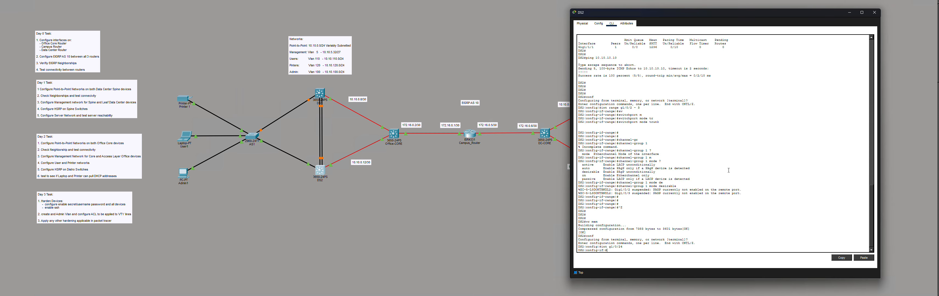
key("Return")
type("sw")
key("Tab")
key("Tab")
type("m")
key("Tab")
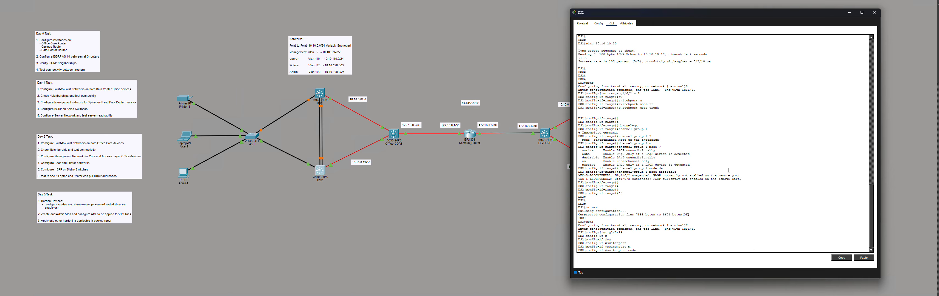
type("tr")
key("Tab")
key("Return")
key("Return")
key("Return")
Step: Leave configuration mode on DS2, save the running configuration to memory and close the device window
key("ctrl+z")
key("Return")
key("Return")
type("wr")
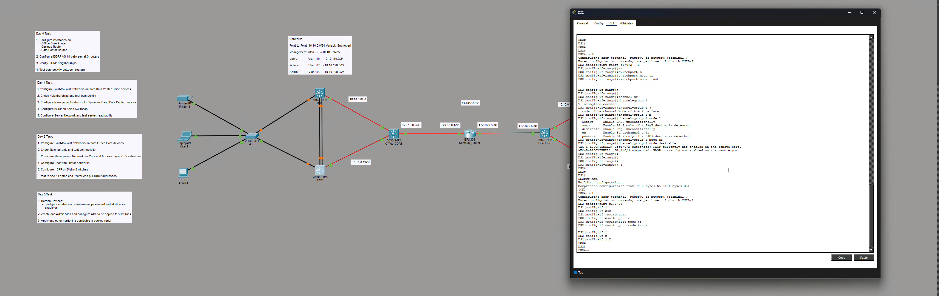
type(" mem")
key("Return")
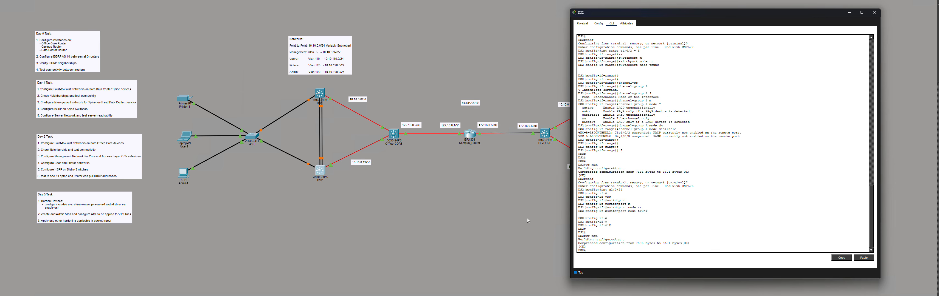
left_click(484, 211)
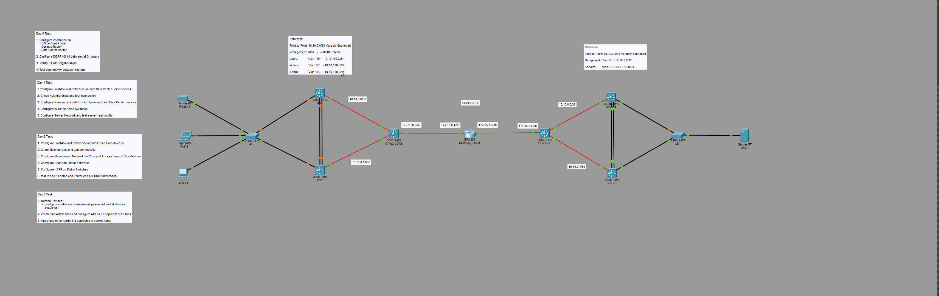
Step: Reopen the DS1 command line and create VLAN 5 with the name MANAGEMENT
left_click(323, 99)
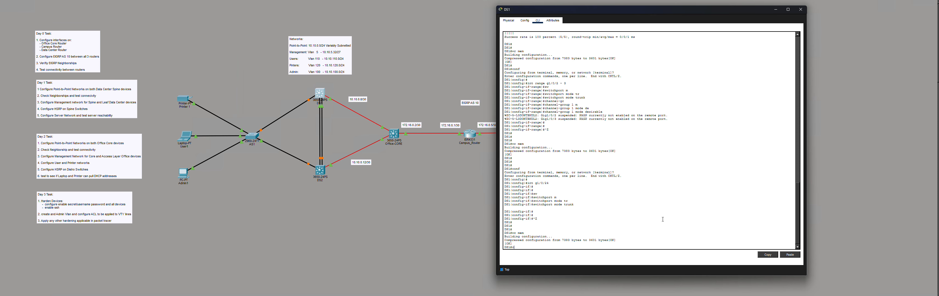
key("Return")
key("Return")
key("Return")
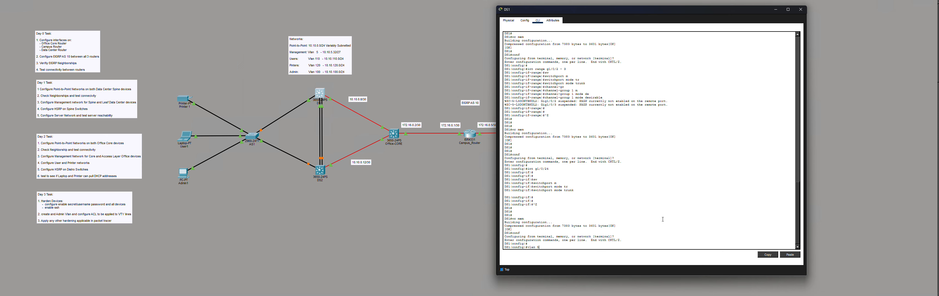
key("Return")
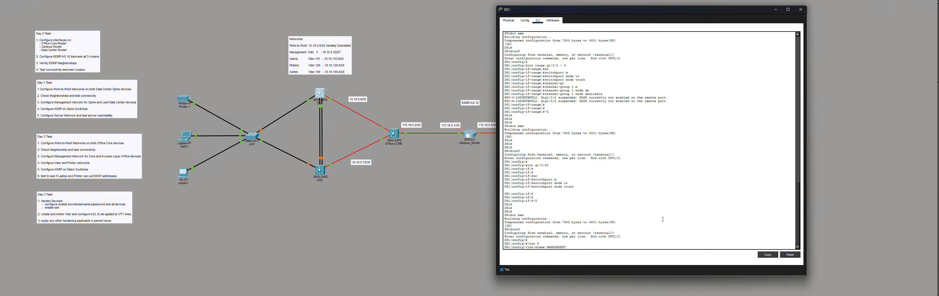
type("name MANAGEMENT")
key("Return")
key("Return")
key("Return")
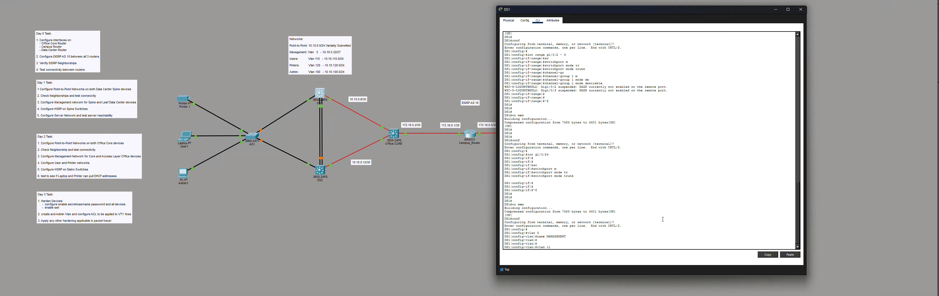
Step: Create VLAN 110 named USERS and VLAN 120 named PRINTERS on DS1
key("Return")
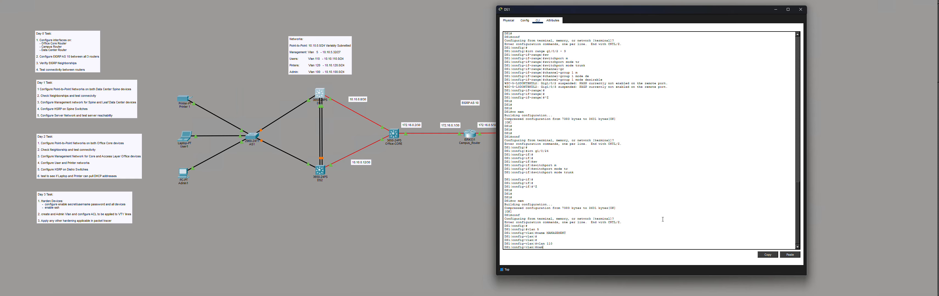
key("Return")
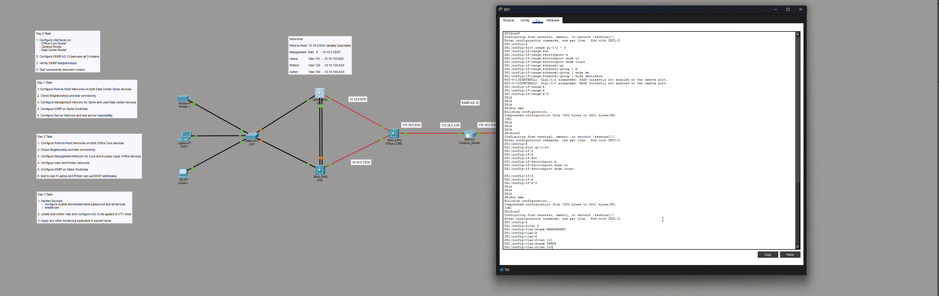
type("vlan 120")
key("Return")
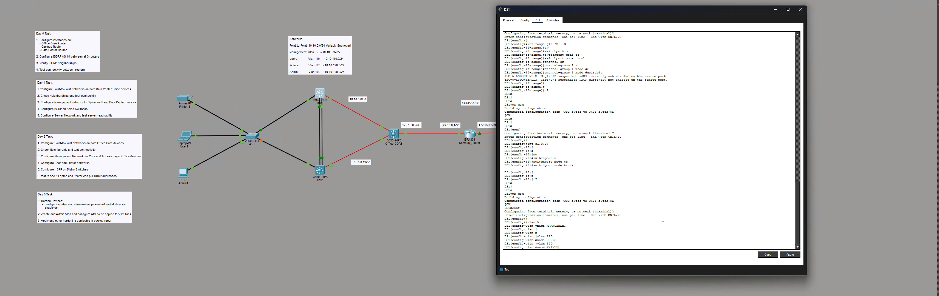
key("Return")
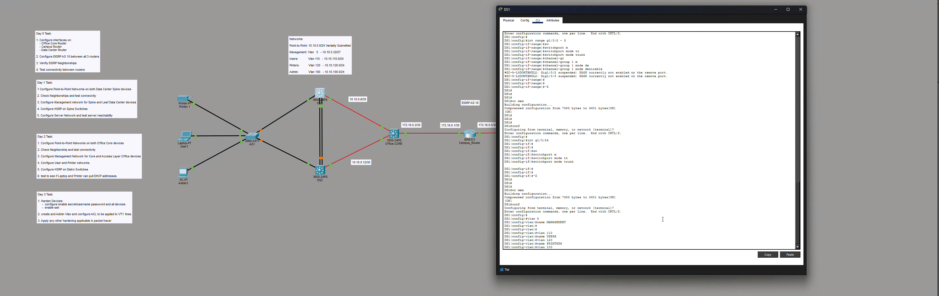
Step: Create VLAN 100 named ADMINS on DS1 and return to privileged EXEC mode
type("vlan 100")
key("Return")
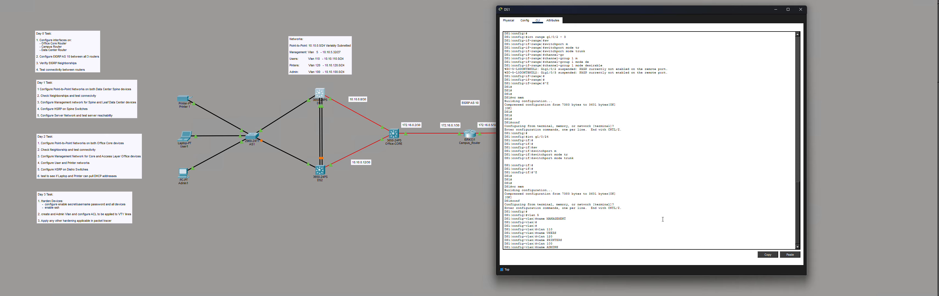
key("Return")
key("Return")
key("Return")
key("Return")
key("ctrl+z")
key("Return")
key("Return")
key("Return")
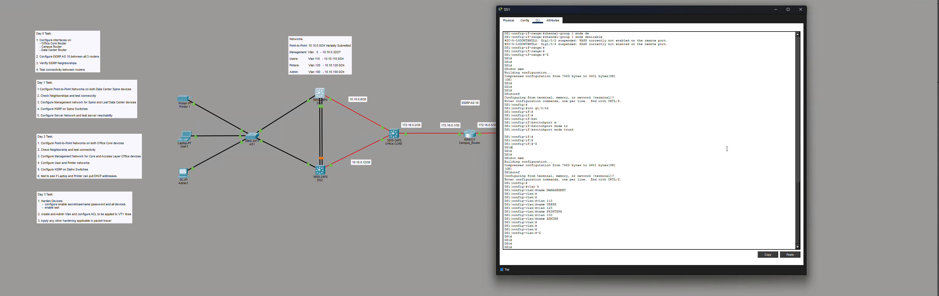
Step: Assign IP address 10.10.5.34 with mask 255.255.255.224 to DS1's VLAN 5 interface
type("f")
key("Return")
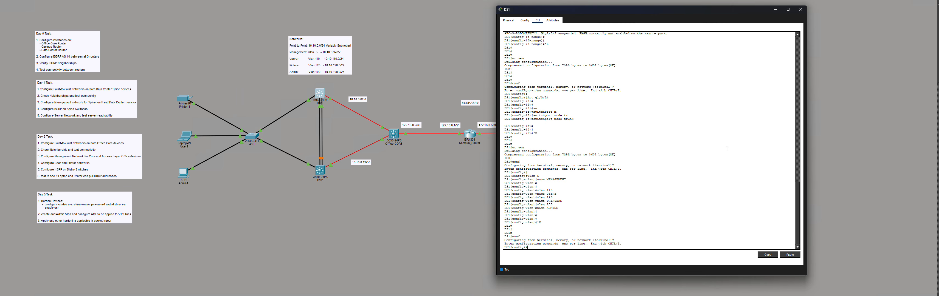
key("Return")
type("int vlan")
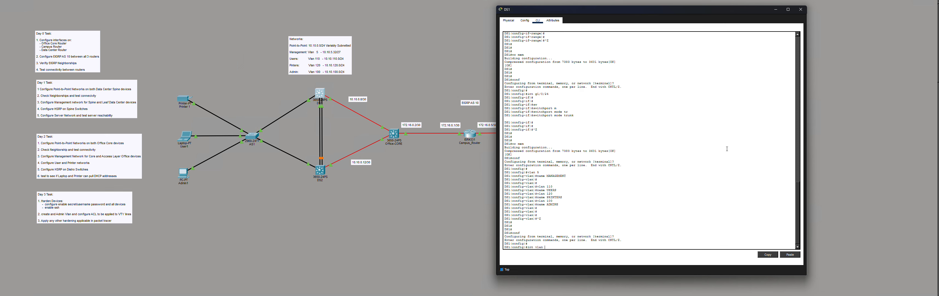
key("Return")
key("Return")
key("Return")
key("Return")
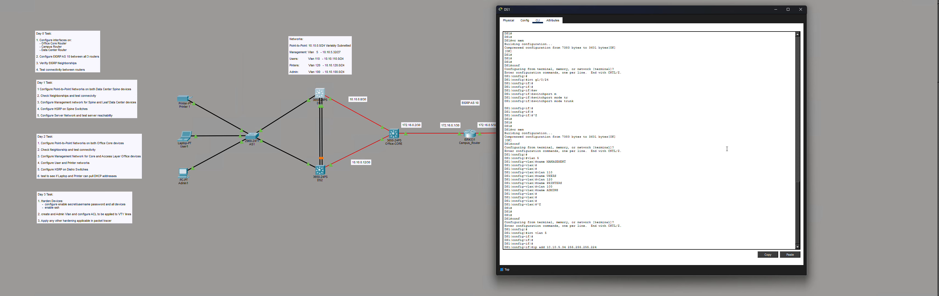
key("Return")
key("Return")
key("Return")
Step: Set the HSRP standby version to 2 on DS1's VLAN 5 interface
type("s")
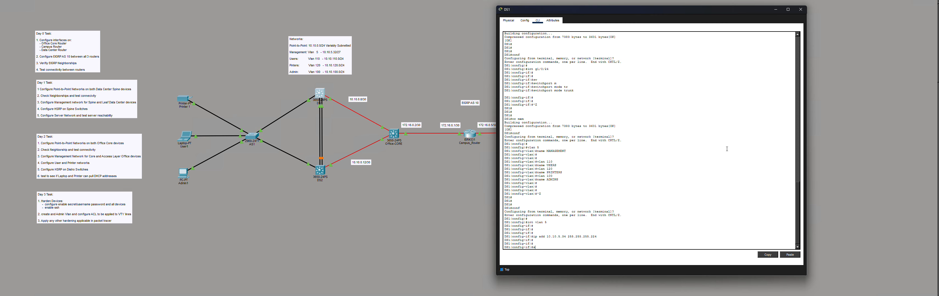
type("tan")
key("Tab")
type("ver")
key("Tab")
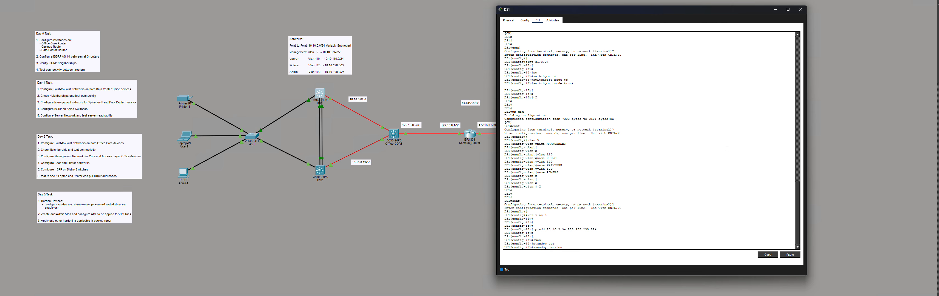
type("2")
key("Return")
key("Return")
key("Return")
Step: Set the virtual IP of standby group 5 to 10.10.5.33 on DS1's VLAN 5 interface
type("stan")
key("Tab")
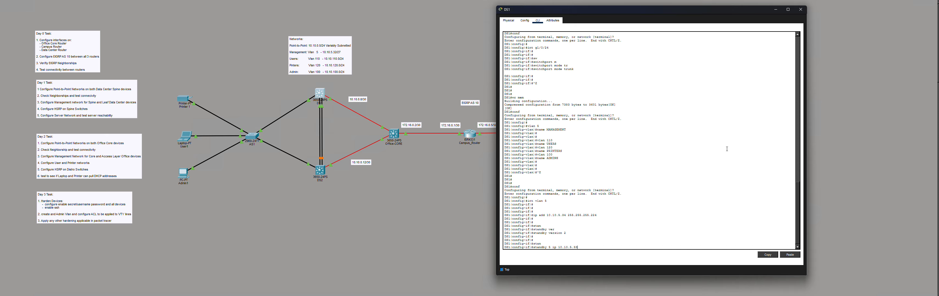
key("Return")
key("Return")
key("Return")
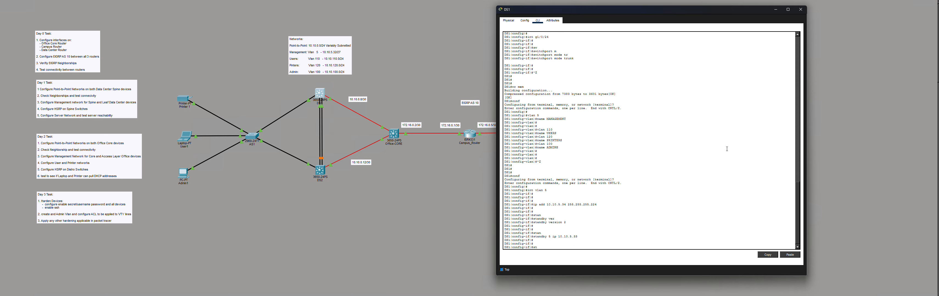
Step: Set the priority of standby group 5 to 110 on DS1's VLAN 5 interface
type("stan")
key("Tab")
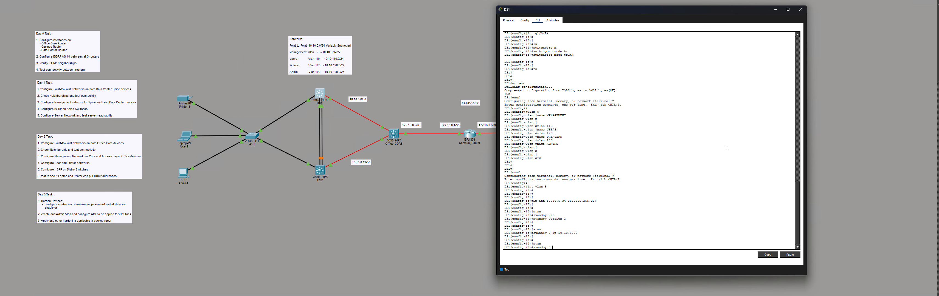
key("Tab")
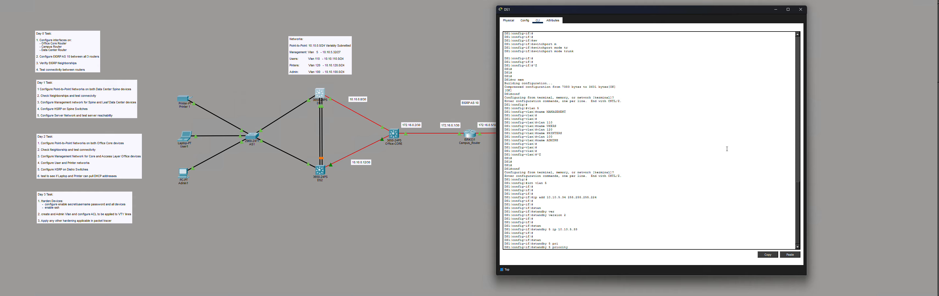
key("Return")
key("Return")
key("Return")
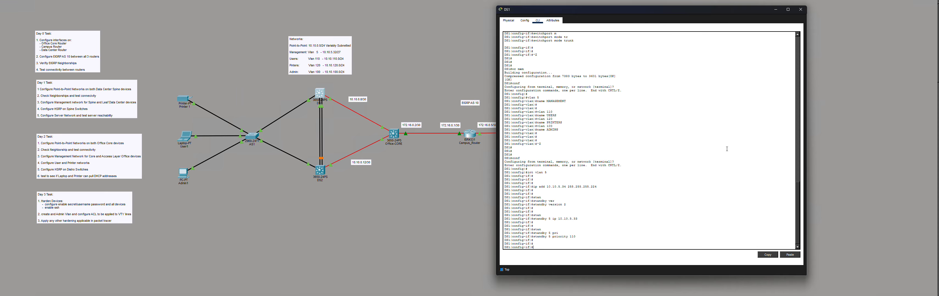
Step: List the available HSRP options for standby group 5 on DS1's VLAN 5 interface
type("stn")
key("Tab")
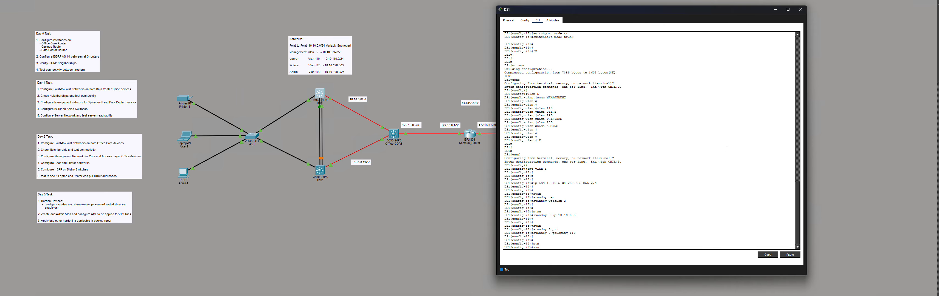
type("stan")
key("Tab")
type("5")
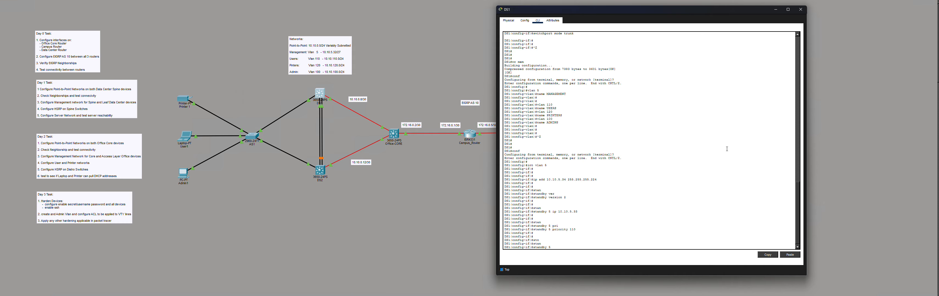
type(" ?")
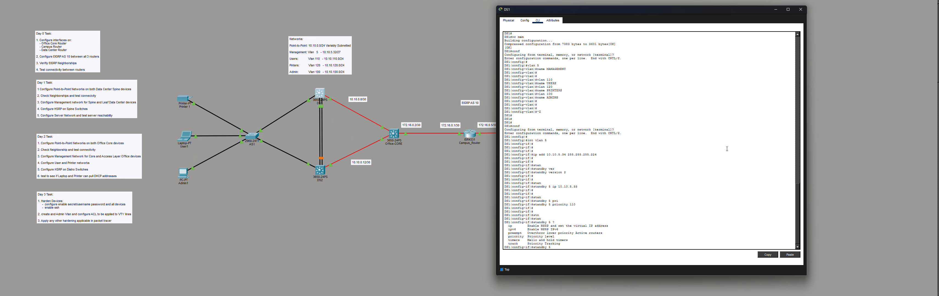
key("BackSpace")
key("BackSpace")
key("BackSpace")
key("BackSpace")
key("BackSpace")
key("BackSpace")
key("BackSpace")
key("BackSpace")
key("BackSpace")
key("Return")
key("Return")
key("Return")
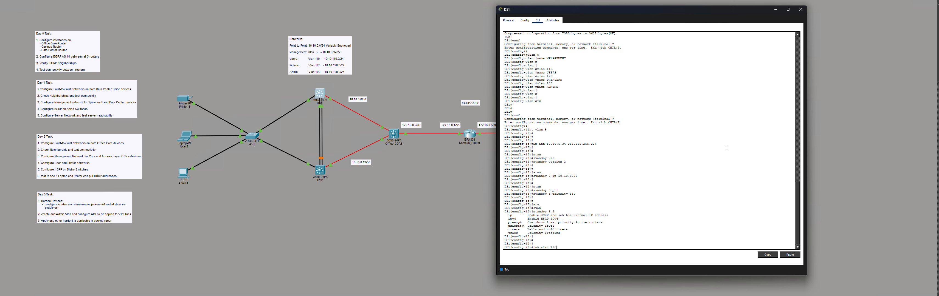
Step: Enter DS1's VLAN 110 interface and assign it IP address 10.10.10.3 with mask 255.255.255.0
key("Return")
key("Return")
key("Return")
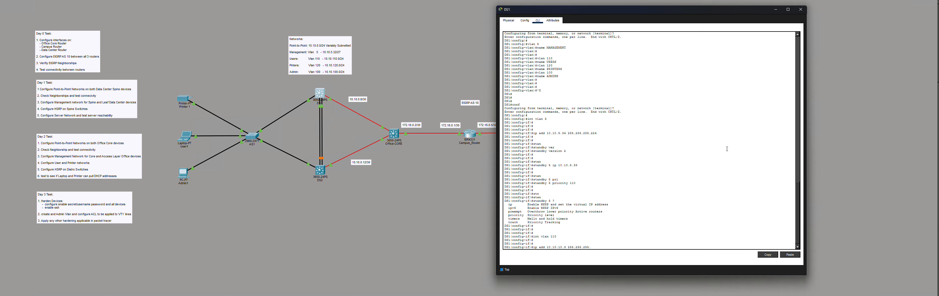
key("Return")
key("Return")
key("Return")
Step: Set the HSRP standby version to 2 on DS1's VLAN 110 interface
type("stan")
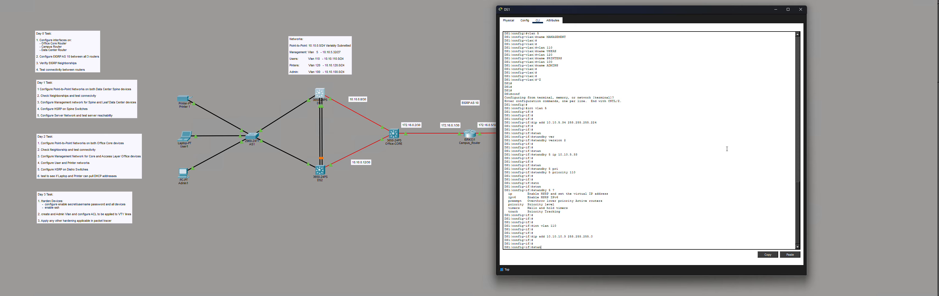
key("Tab")
type("b")
key("Tab")
type("v")
key("Tab")
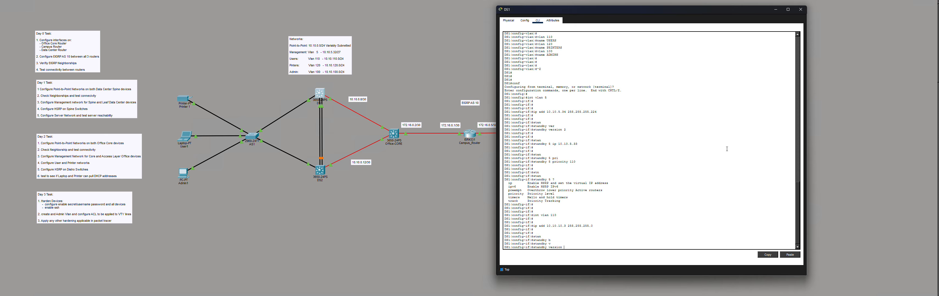
type("2")
key("Return")
key("Return")
key("Return")
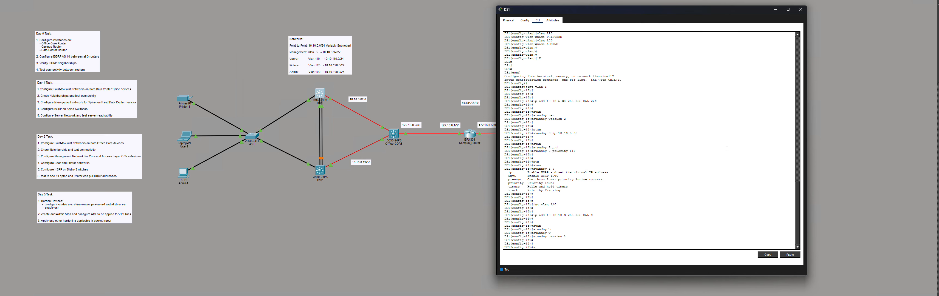
Step: Try to set the virtual IP of standby group 110 to 10.10.110.1 on DS1's VLAN 110 interface
type("stan")
key("Tab")
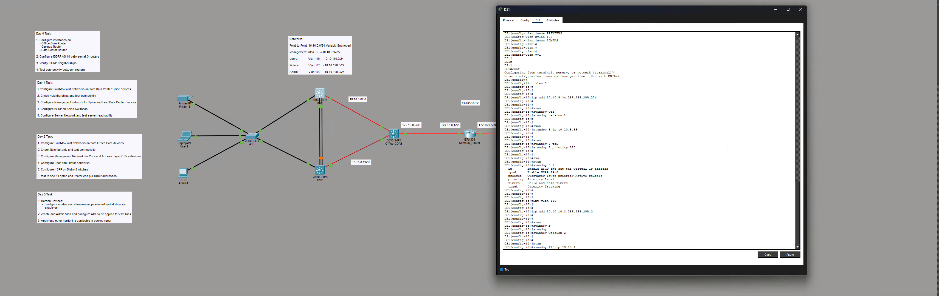
key("Return")
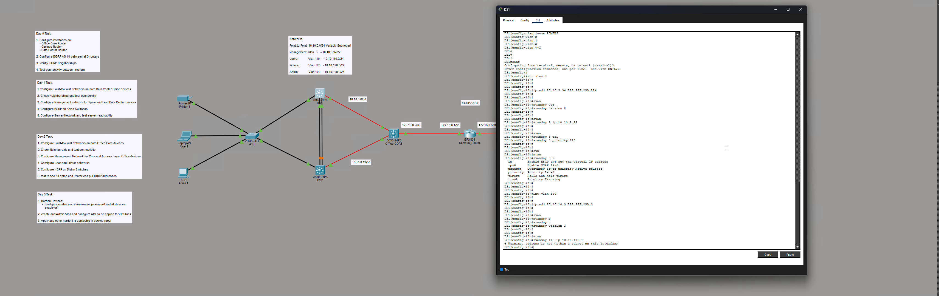
Step: Correct the IP address of DS1's VLAN 110 interface to 10.10.110.3 with mask 255.255.255.0
key("Up")
key("Up")
key("Up")
key("Up")
key("Up")
key("Up")
key("Up")
key("Return")
key("Return")
key("Return")
Step: Reapply the virtual IP 10.10.110.1 to standby group 110 on DS1's VLAN 110 interface
key("Up")
key("Up")
key("Up")
key("Up")
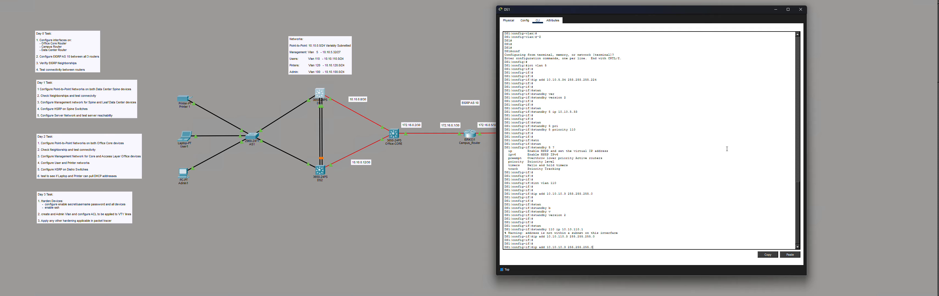
key("Up")
key("Up")
key("Up")
key("Up")
key("Down")
key("Down")
key("Down")
key("Down")
key("Return")
key("Return")
key("Return")
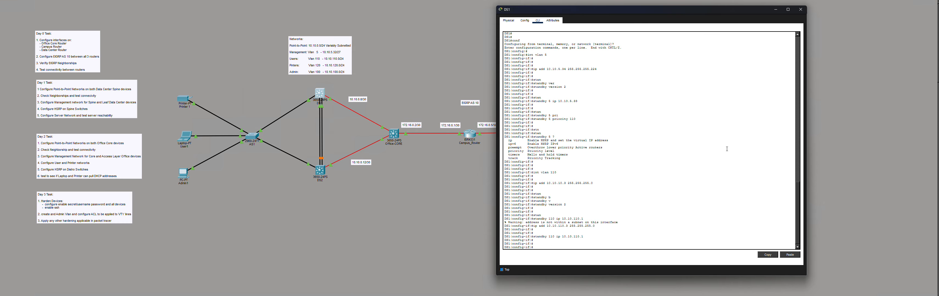
Step: Set the priority of standby group 110 to 90 on DS1's VLAN 110 interface
type("stna")
key("Tab")
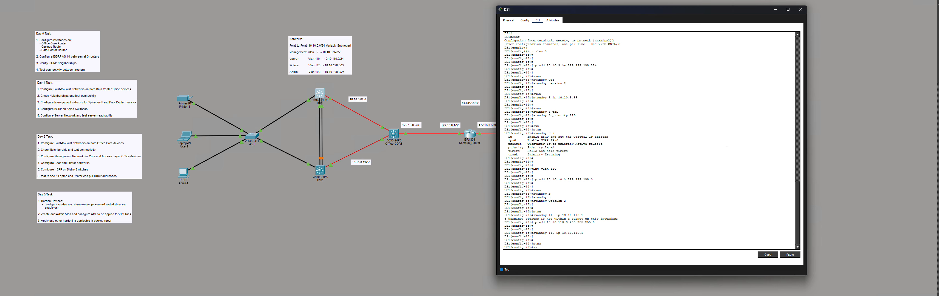
key("Tab")
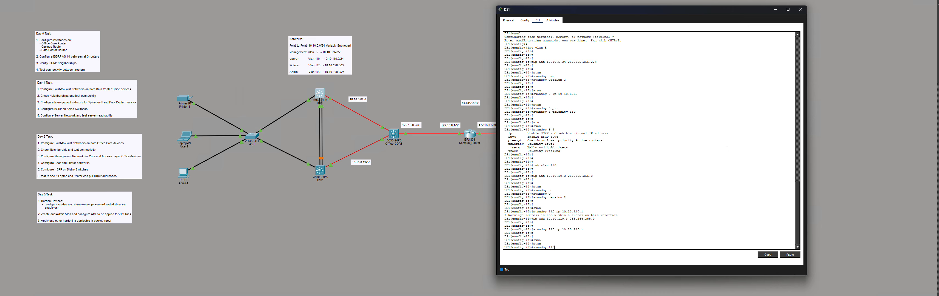
type("110 pri")
key("Tab")
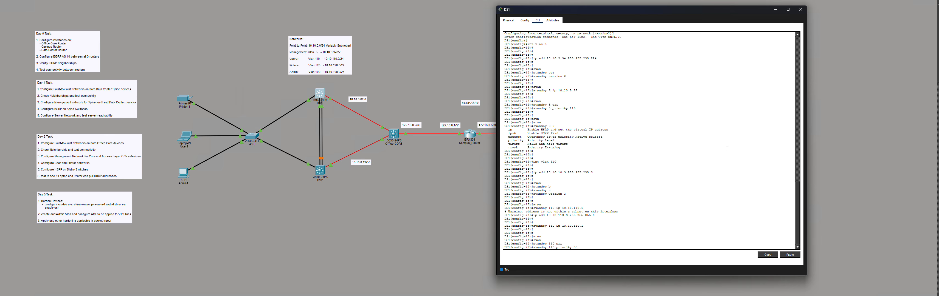
type("90")
key("Return")
key("Return")
key("Return")
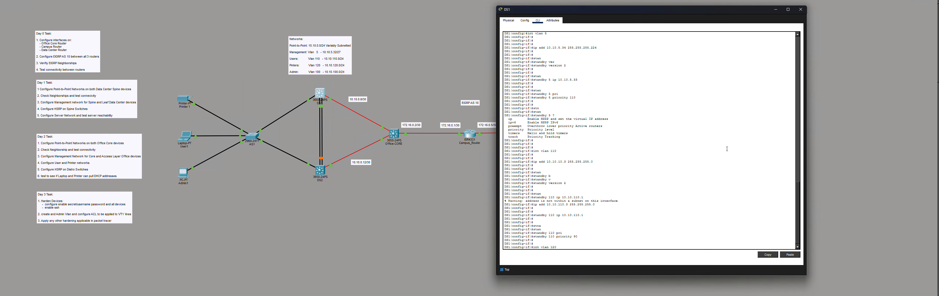
Step: Enter DS1's VLAN 120 interface and assign it IP address 10.10.120.2 with mask 255.255.255.0
key("Return")
key("Return")
key("Return")
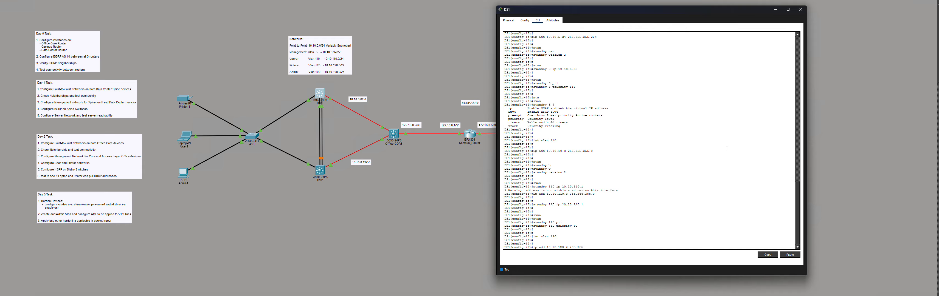
key("Return")
key("Return")
key("Return")
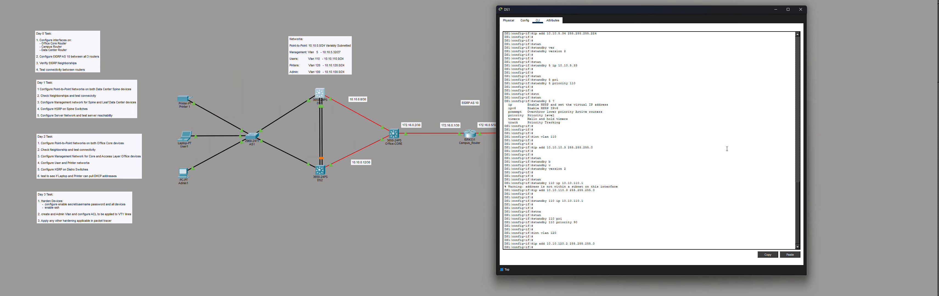
Step: Set the HSRP standby version to 2 on DS1's VLAN 120 interface
type("stan")
key("Return")
type("standby ver")
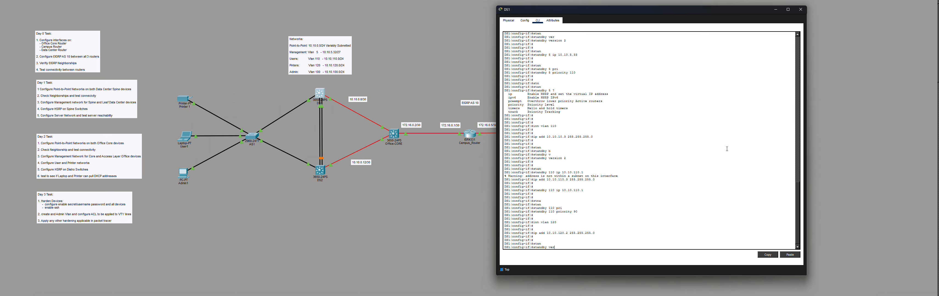
key("Tab")
type("2")
key("Return")
Step: Set the virtual IP of standby group 120 to 10.10.120.1 on DS1's VLAN 120 interface
type("stan")
key("Return")
type("standby")
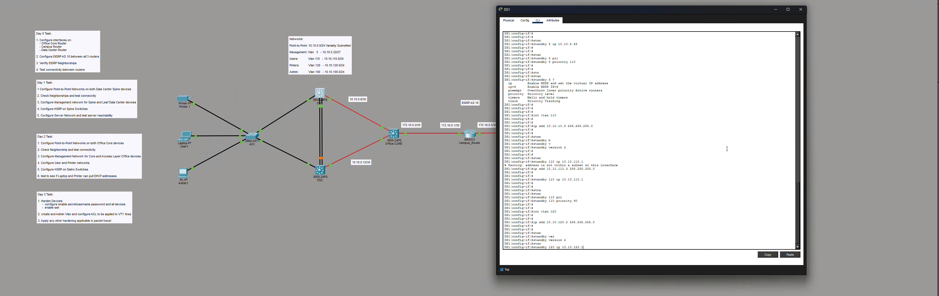
type("120 ip 10.10.120.1")
key("Return")
Step: Set the priority of standby group 120 to 110 on DS1's VLAN 120 interface
type("st")
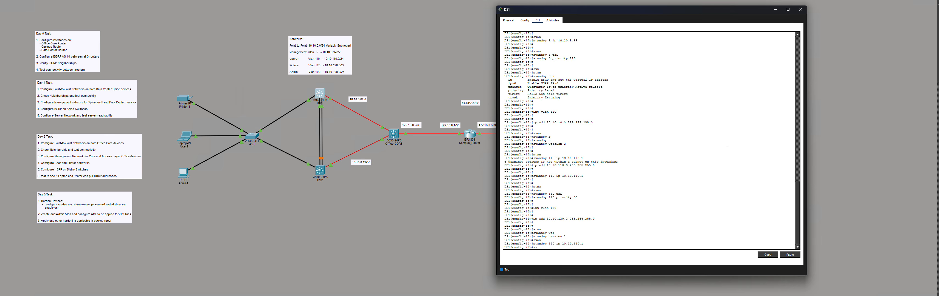
type("an")
key("Tab")
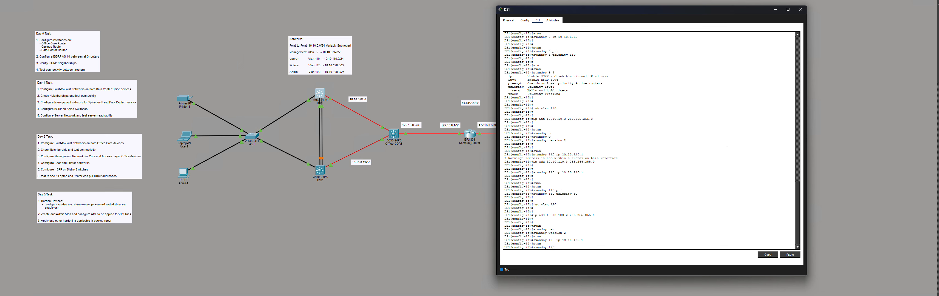
type("120 priu")
key("Tab")
key("Tab")
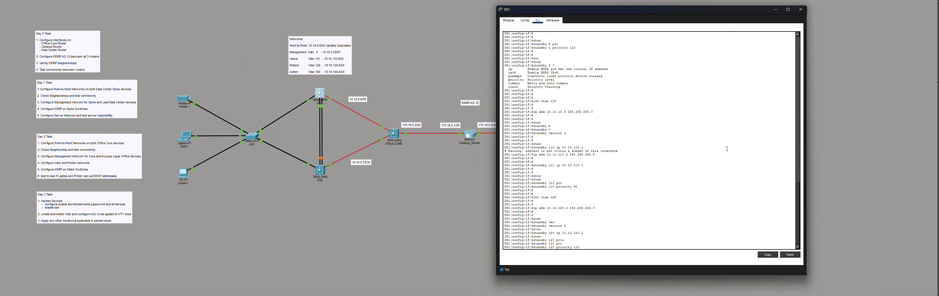
type("110")
key("Return")
key("Return")
key("Return")
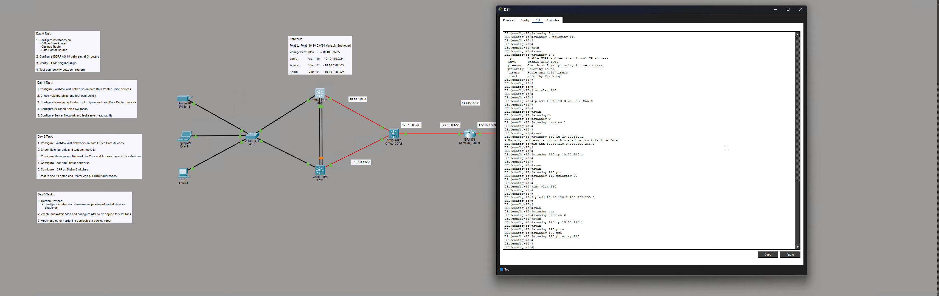
Step: Enter DS1's VLAN 100 interface and assign it IP address 10.10.100.3 with mask 255.255.255.0
type("int vlan")
key("Return")
key("Return")
key("Return")
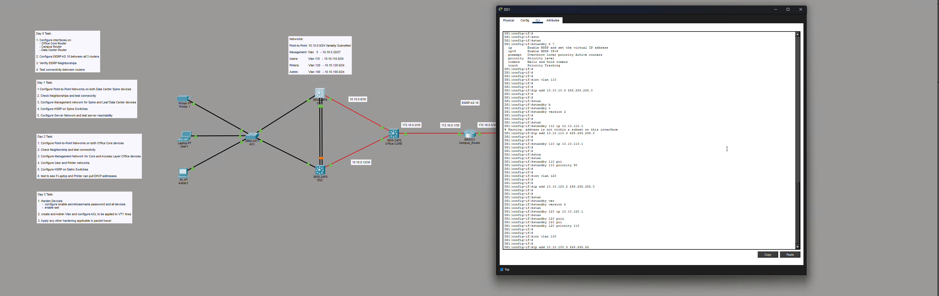
key("Return")
key("Return")
key("Return")
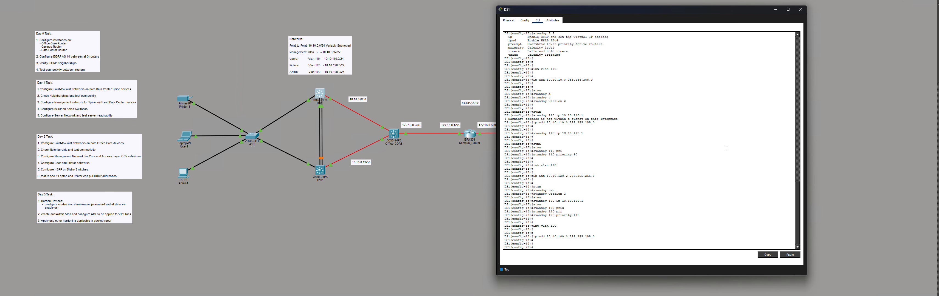
Step: Set the HSRP standby version to 2 on DS1's VLAN 100 interface
type("stan")
key("Tab")
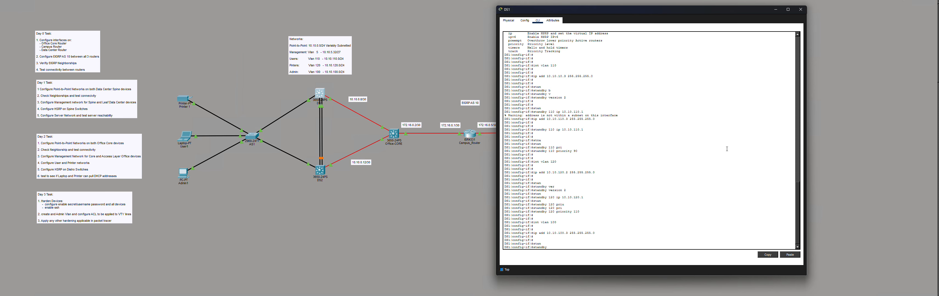
type("ver")
key("Tab")
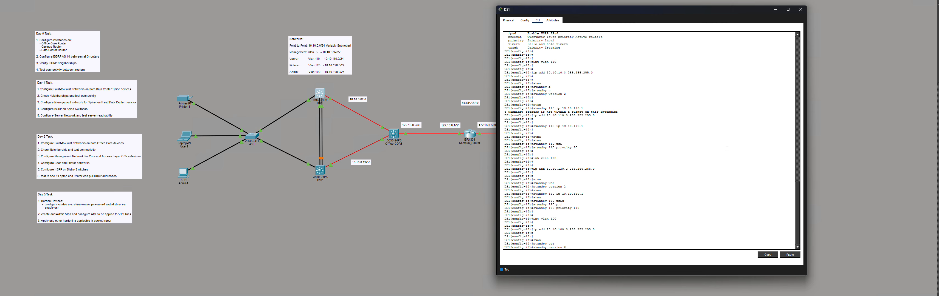
type("2")
key("Return")
key("Return")
key("Return")
Step: Set the virtual IP of standby group 100 to 10.10.100.1 on DS1's VLAN 100 interface
type("s")
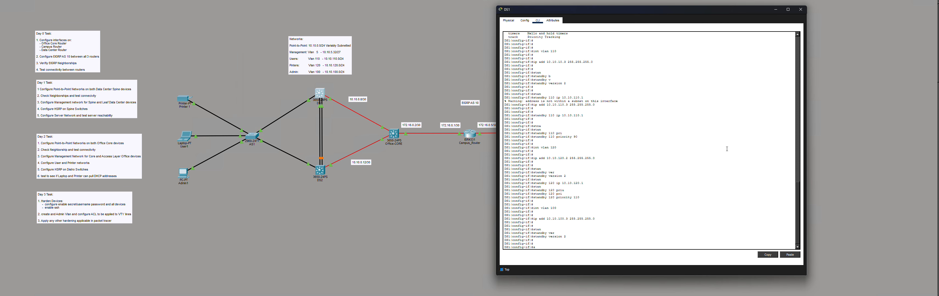
type("tan")
key("Tab")
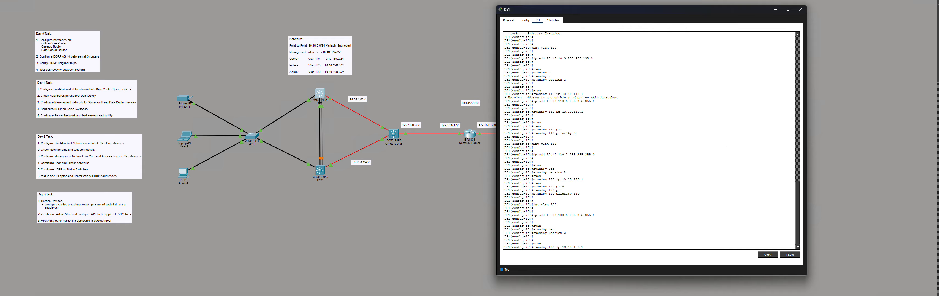
key("Return")
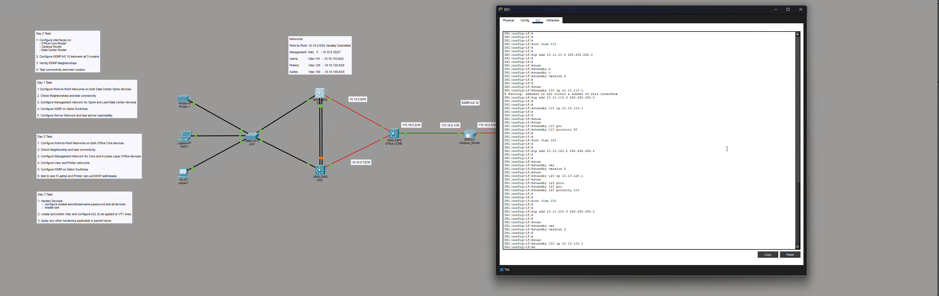
Step: Set the priority of standby group 100 to 90 on DS1's VLAN 100 interface and leave configuration mode
key("Tab")
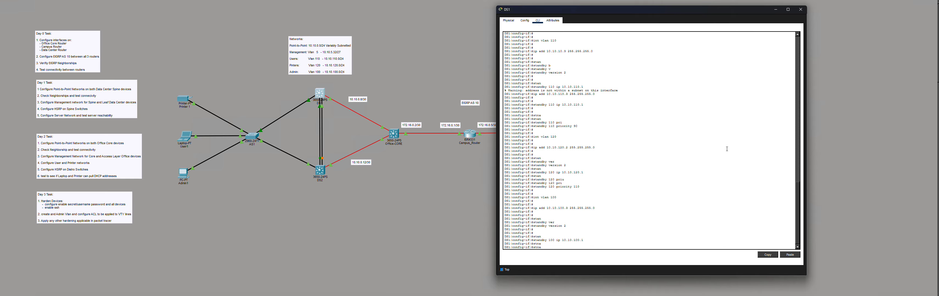
type("n")
key("Tab")
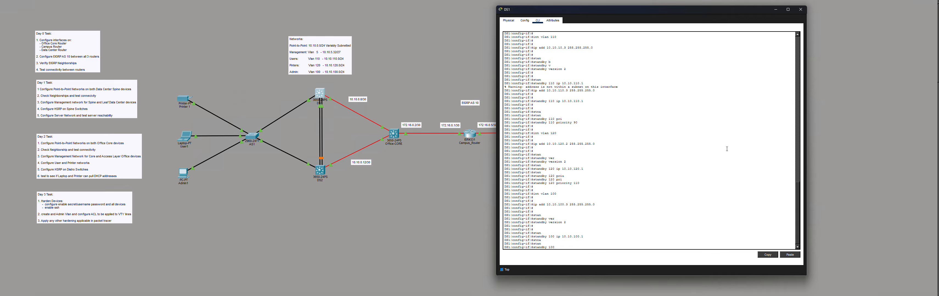
type("100 pri")
key("Tab")
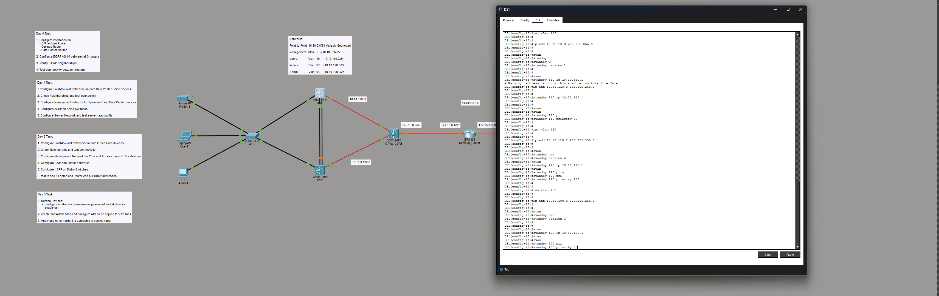
key("Return")
key("Return")
key("Return")
key("ctrl+z")
key("Return")
key("Return")
key("Return")
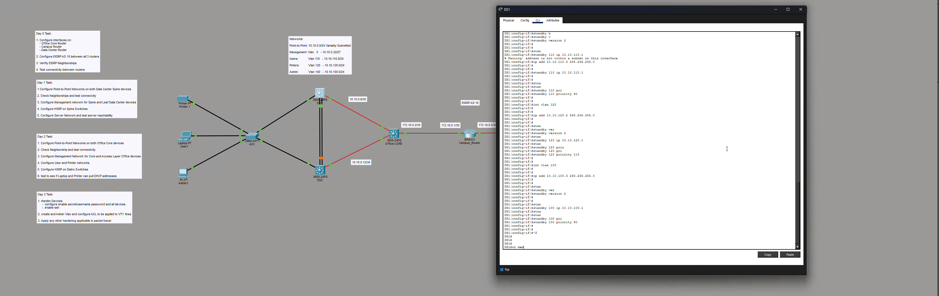
Step: Save DS1's running configuration to memory
type("wr mem")
key("Return")
key("Return")
key("Return")
key("Return")
key("Return")
key("Return")
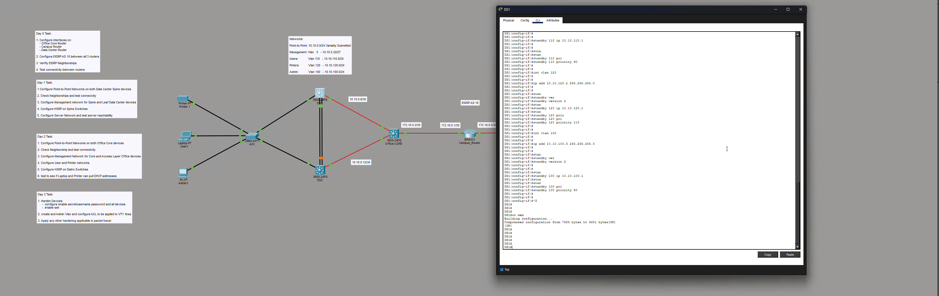
Step: Switch to DS2's command line and create VLAN 5 named MANAGEMENT in configuration mode
left_click(324, 175)
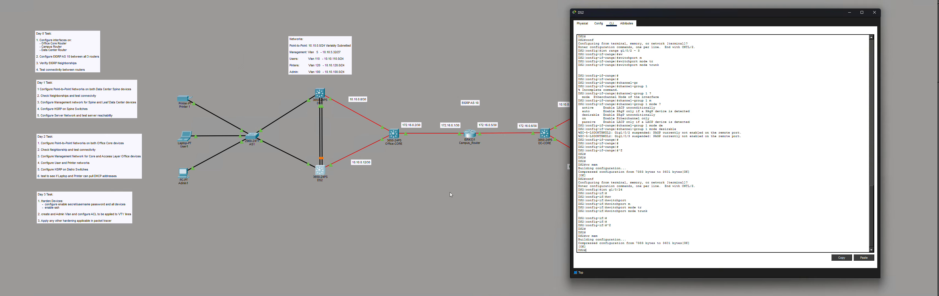
key("Return")
key("Return")
key("Return")
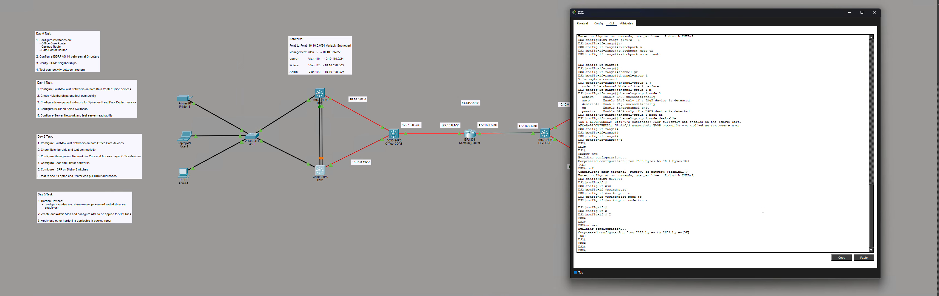
key("Return")
key("Return")
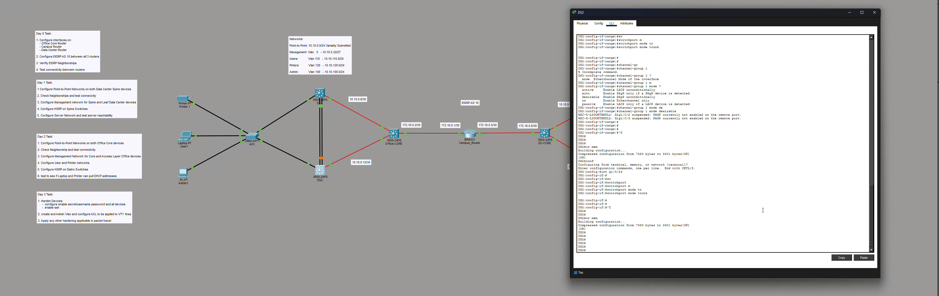
type("conf")
key("Return")
key("Return")
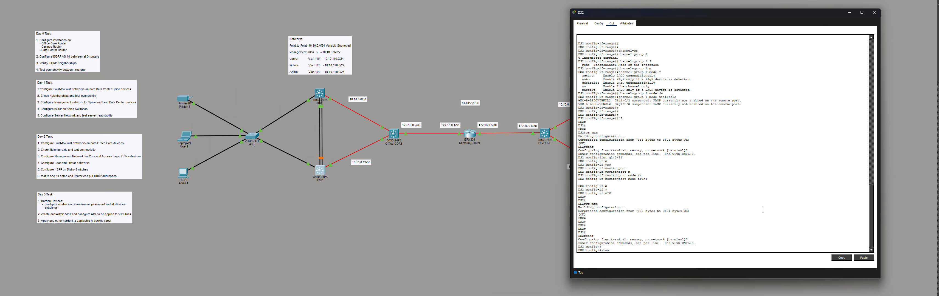
type("vlan 5")
key("Return")
key("Return")
key("Return")
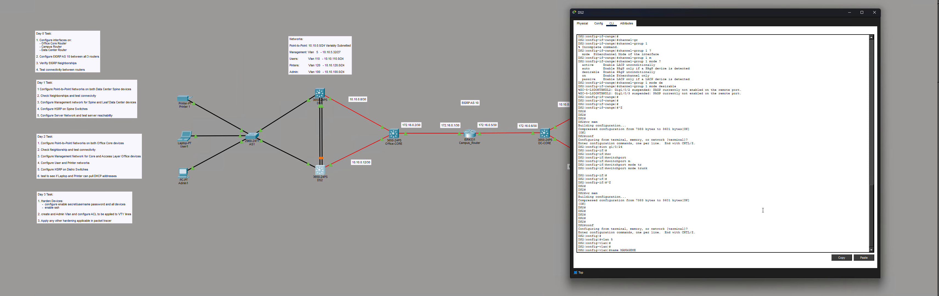
key("Return")
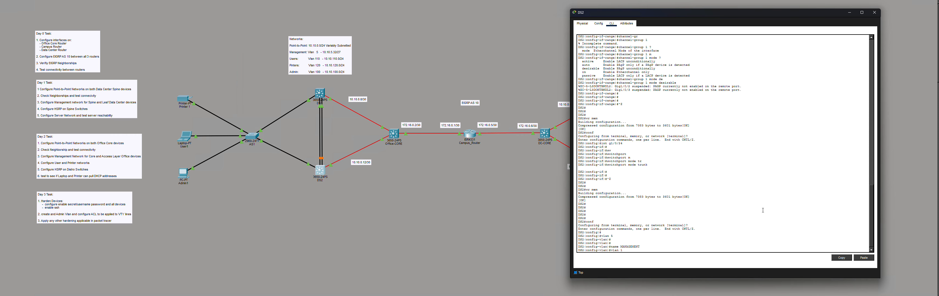
Step: Create VLAN 110 named USERS and VLAN 120 named PRINTERS on DS2
key("Return")
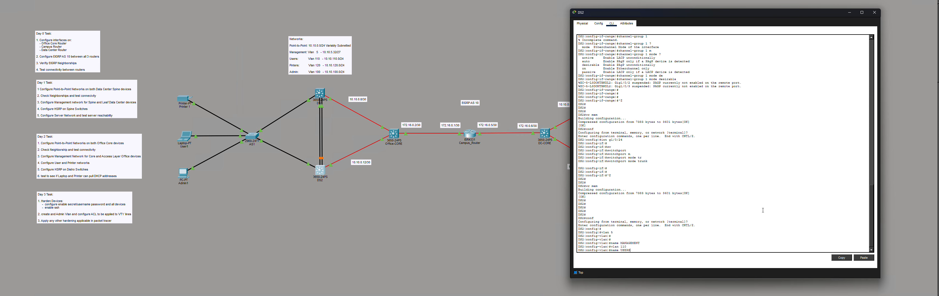
key("Return")
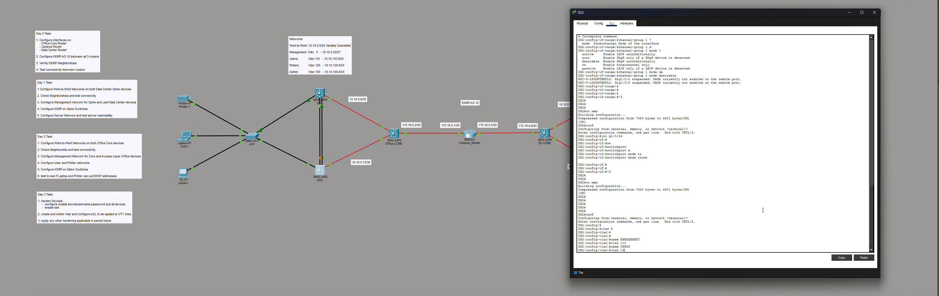
type("vlan 120")
key("Return")
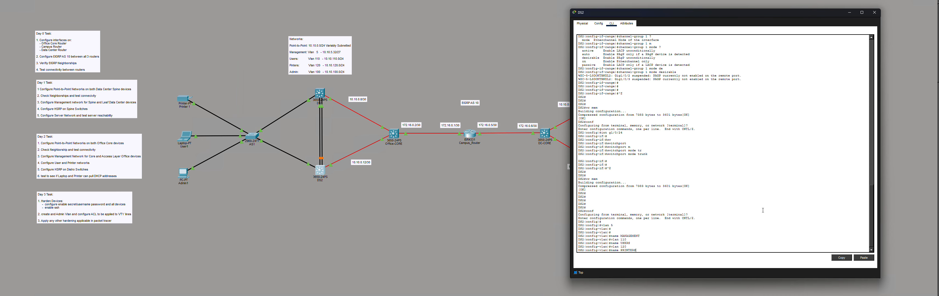
key("Return")
Step: Create VLAN 100 named ADMINS on DS2
type("vlan 10")
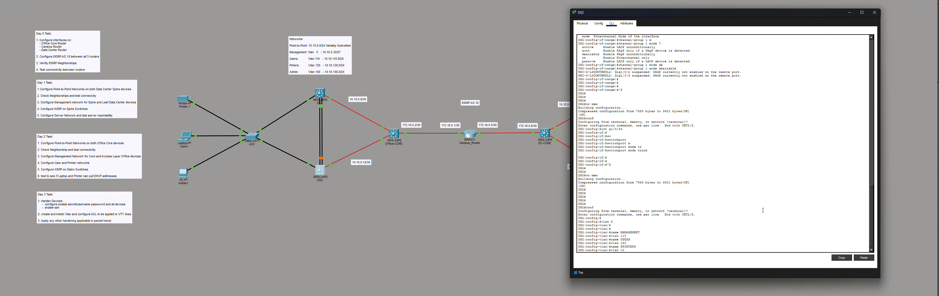
type("0")
key("Return")
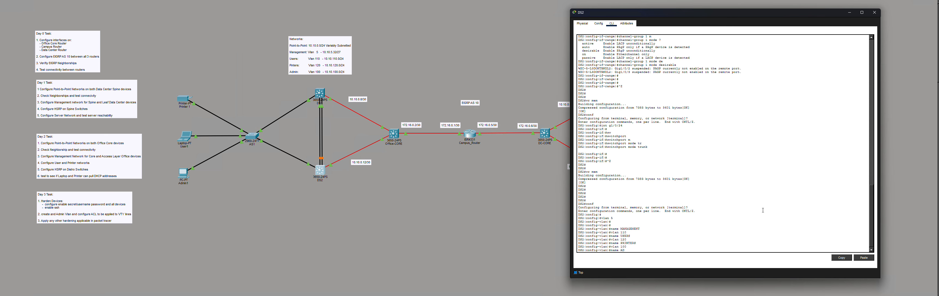
type("name ADMINS")
key("Return")
key("Return")
key("Return")
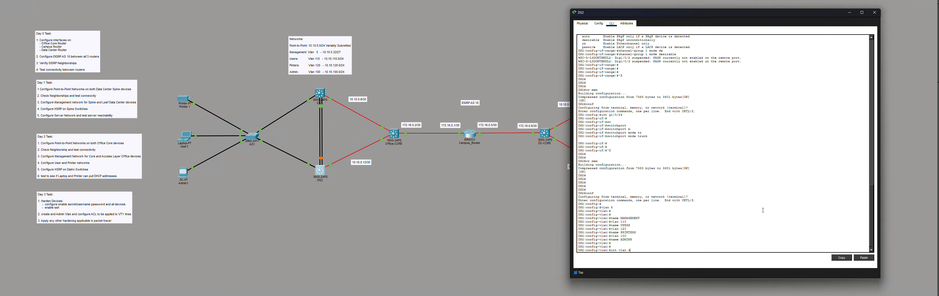
Step: Enter DS2's VLAN 5 interface and assign it IP address 10.10.5.35 with mask 255.255.255.224
type("int vlan 5")
key("Return")
key("Return")
key("Return")
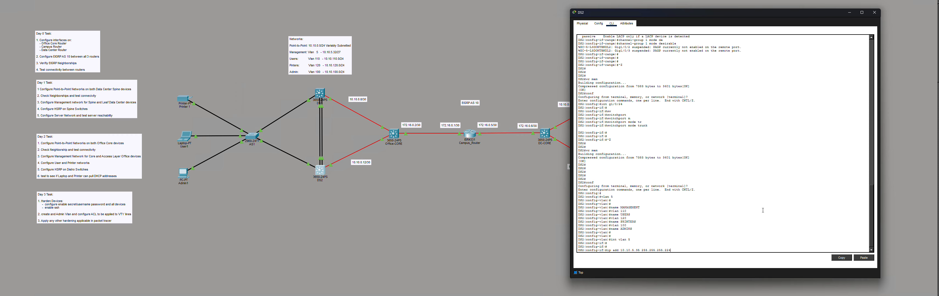
key("Return")
key("Return")
key("Return")
Step: Set the HSRP standby version to 2 on DS2's VLAN 5 interface
type("st")
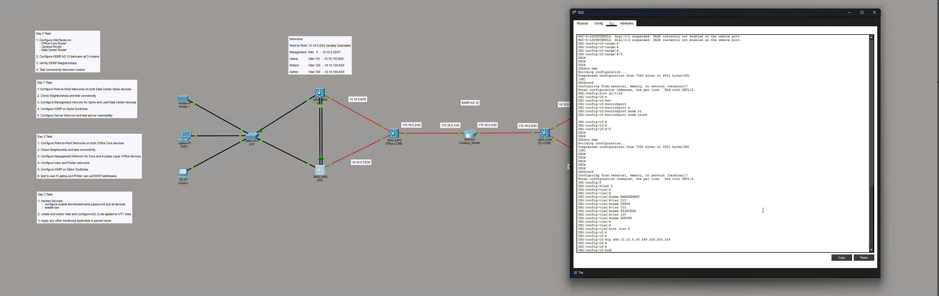
type("anm")
key("Tab")
key("Tab")
type("v")
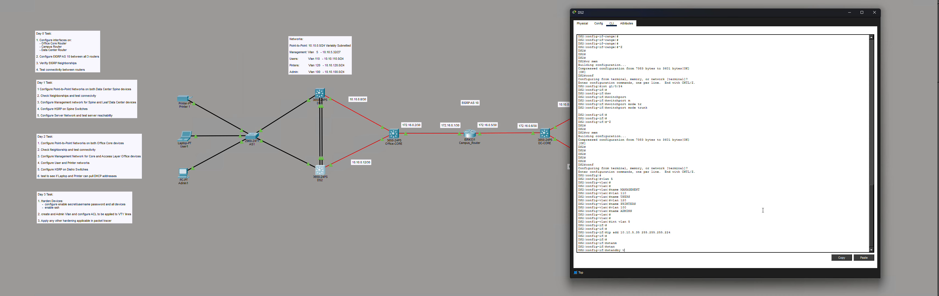
type("er")
key("Tab")
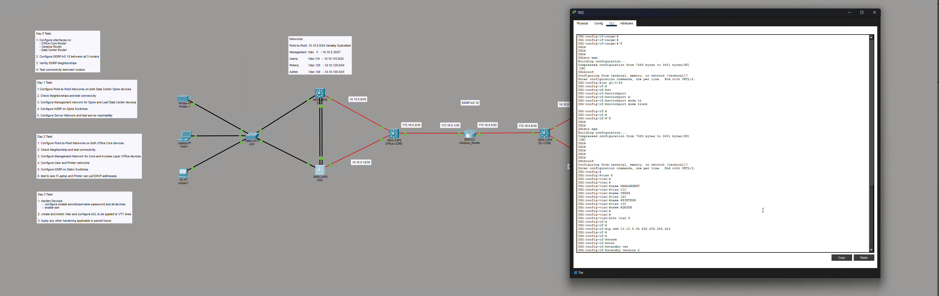
type("2")
key("Return")
Step: Set standby group 5's virtual IP to 10.10.5.33 and its priority to 90 on DS2's VLAN 5 interface
type("stan")
key("Tab")
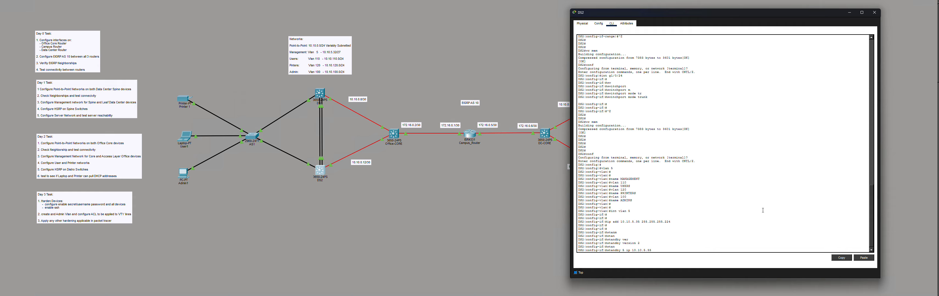
key("Return")
type("stan")
key("Tab")
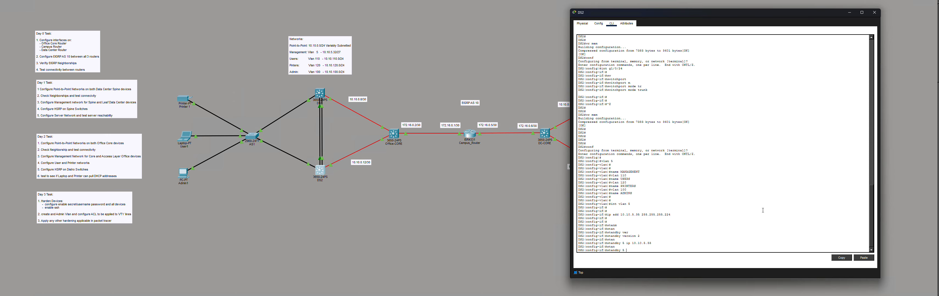
type("5 pri")
key("Tab")
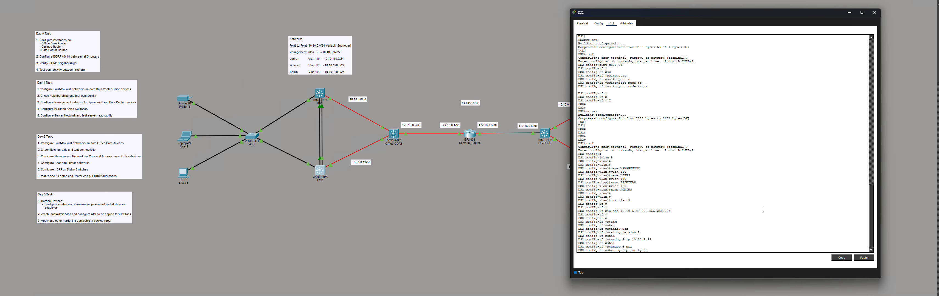
key("Return")
key("Return")
key("Return")
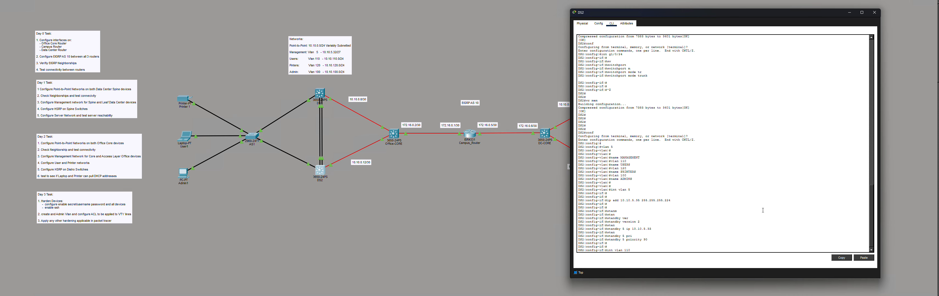
Step: Assign IP address 10.10.110.2 with mask 255.255.255.0 to DS2's VLAN 110 interface and set its HSRP standby version to 2
key("Return")
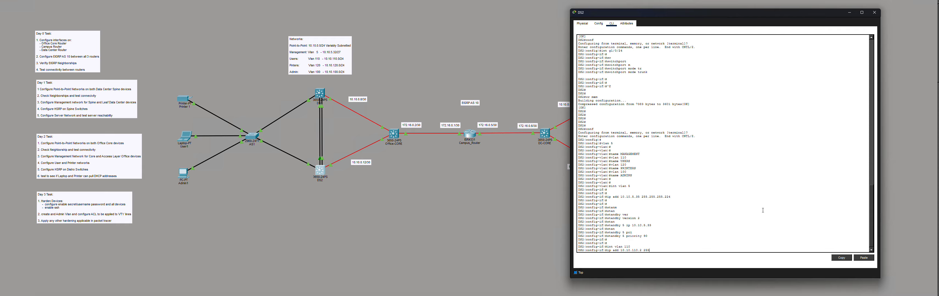
type(".0")
key("Return")
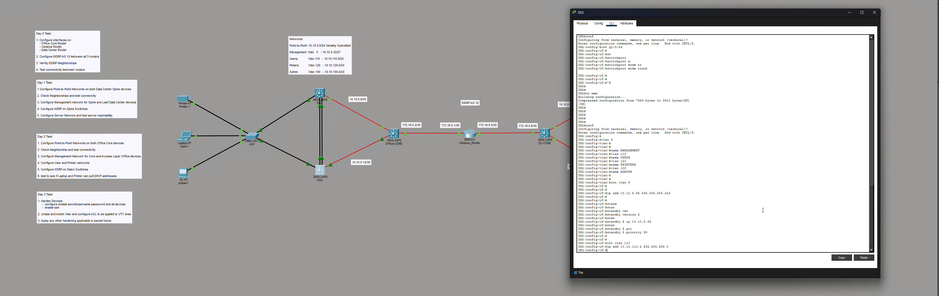
type("stan")
key("Tab")
type("ver")
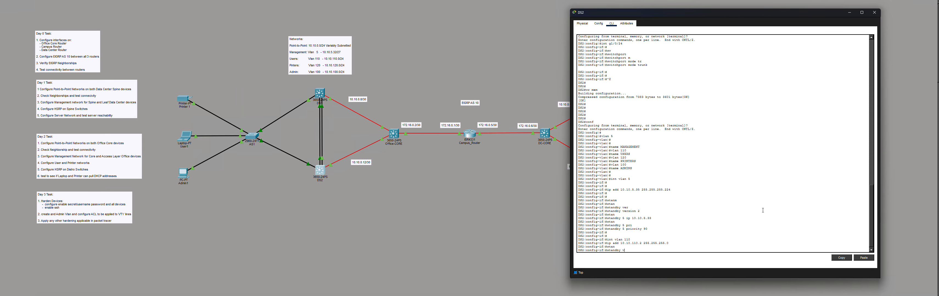
key("Tab")
type("2")
key("Return")
Step: Set the virtual IP of standby group 110 to 10.10.110.1 on DS2's VLAN 110 interface
type("st")
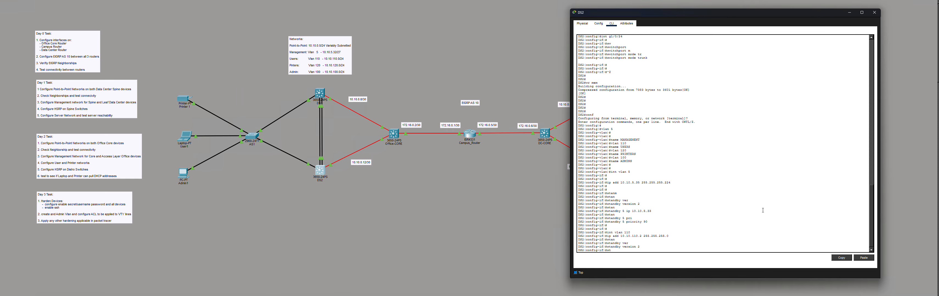
type("an")
key("Tab")
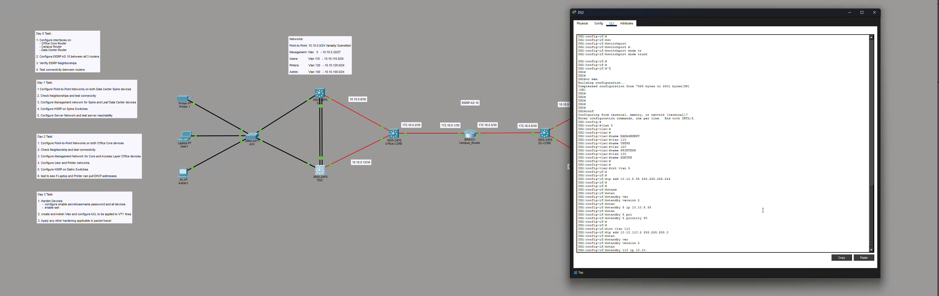
key("Return")
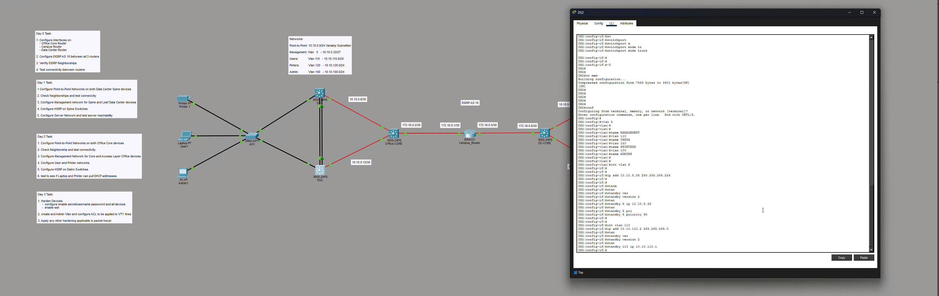
Step: Set the priority of standby group 110 to 110 on DS2's VLAN 110 interface
key("Up")
key("BackSpace")
key("BackSpace")
key("BackSpace")
key("BackSpace")
key("BackSpace")
key("BackSpace")
key("BackSpace")
type("pri")
key("Tab")
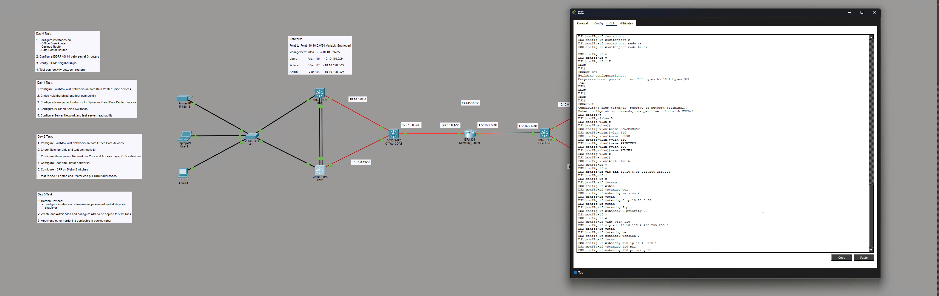
key("Return")
key("Return")
key("Return")
key("Return")
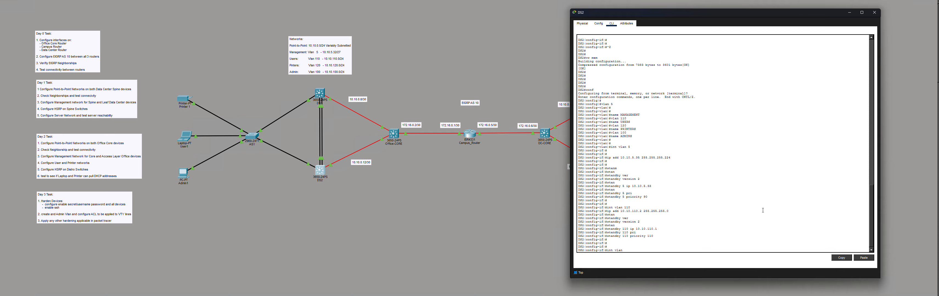
Step: Enter DS2's VLAN 120 interface and assign it IP address 10.10.120.3 with mask 255.255.255.0
key("Return")
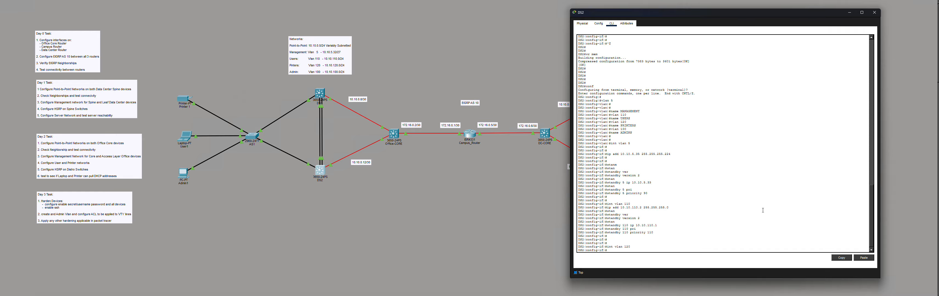
key("Return")
key("Return")
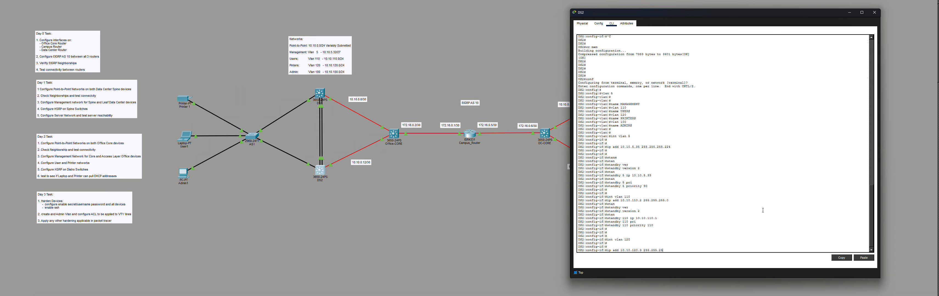
key("Return")
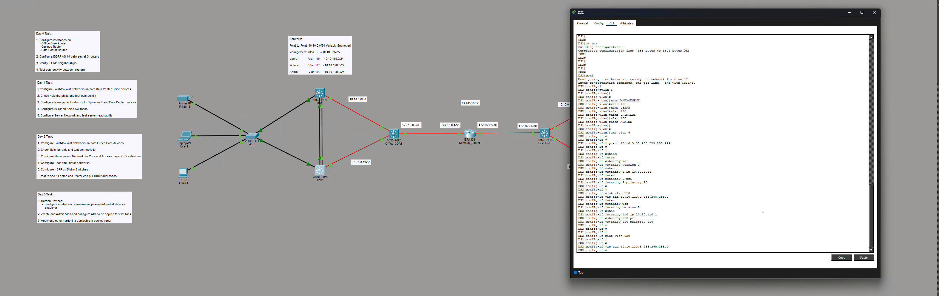
Step: Set the HSRP standby version to 2 on DS2's VLAN 120 interface
type("stan")
key("Tab")
type("ver")
key("Tab")
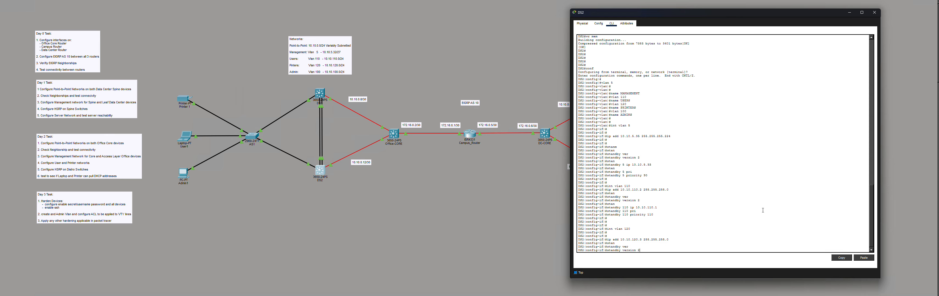
type("2")
key("Return")
Step: Set the virtual IP of standby group 120 to 10.10.120.1 on DS2's VLAN 120 interface
type("st")
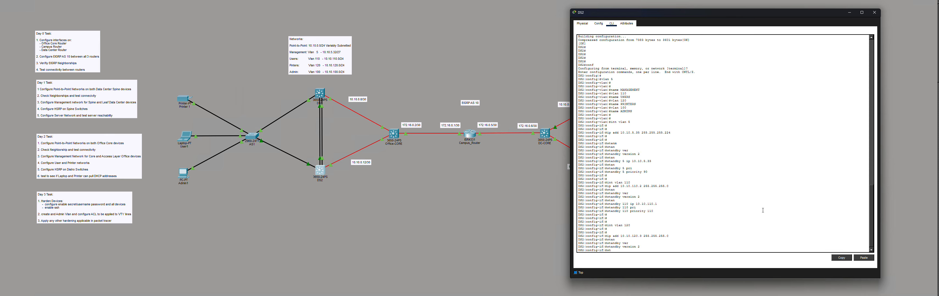
type("andby")
key("Tab")
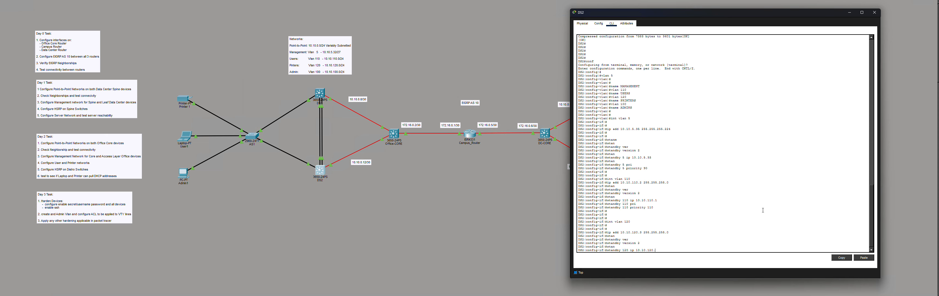
key("Return")
Step: Set the priority of standby group 120 to 90 on DS2's VLAN 120 interface
type("sta")
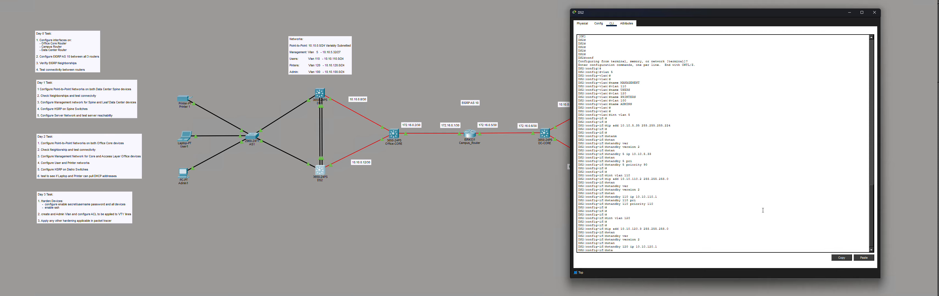
type("n")
key("Tab")
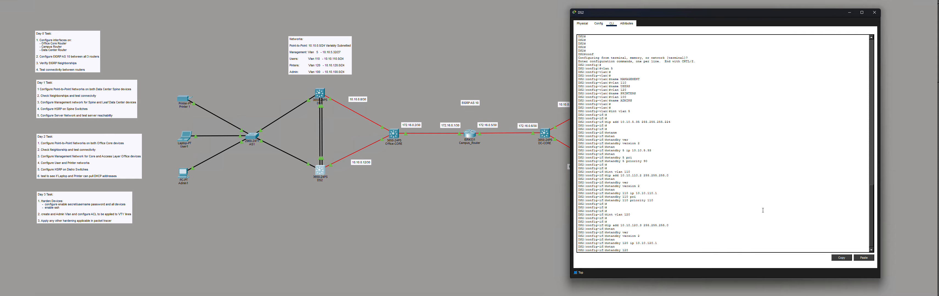
type("120 pri")
key("Tab")
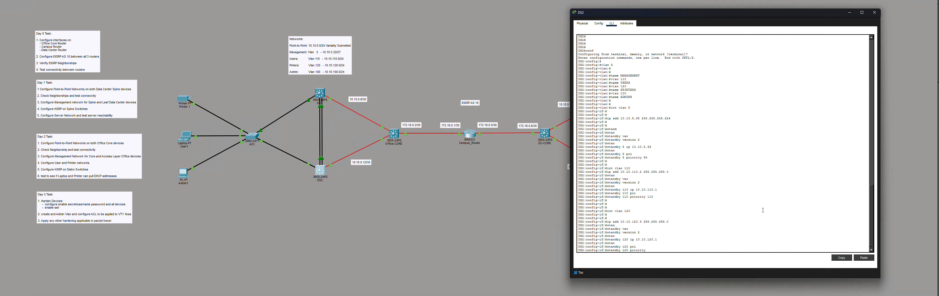
key("Return")
key("Return")
key("Return")
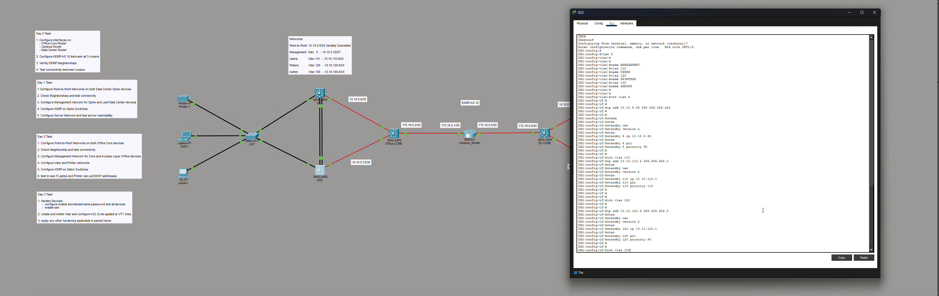
Step: Enter DS2's VLAN 100 interface and assign it IP address 10.10.100.2 with mask 255.255.255.0
type("int vlan 100")
key("Return")
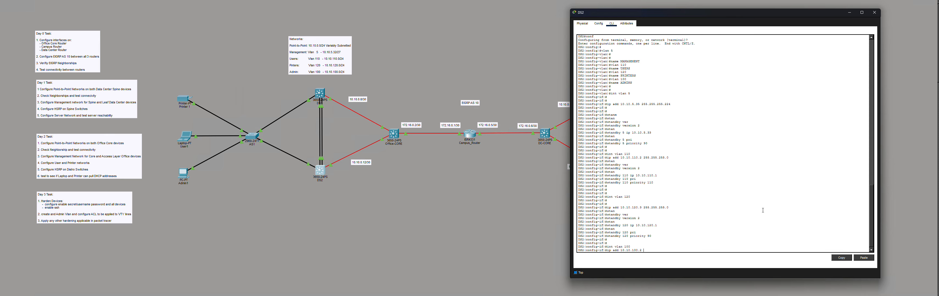
type("ip add 10.10.100.2 255.255.255.0")
key("Return")
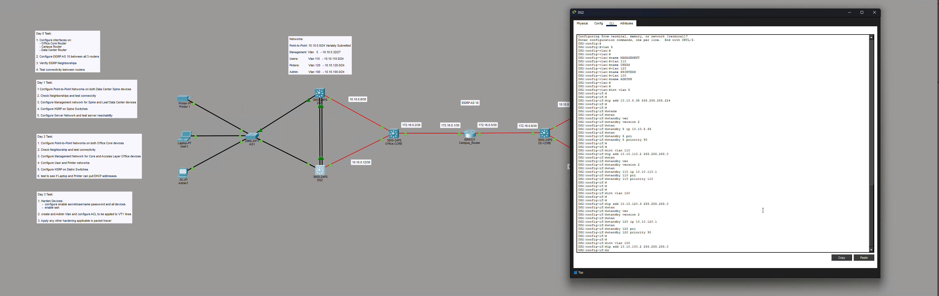
Step: Set the HSRP standby version to 2 on DS2's VLAN 100 interface
type("stan")
key("Tab")
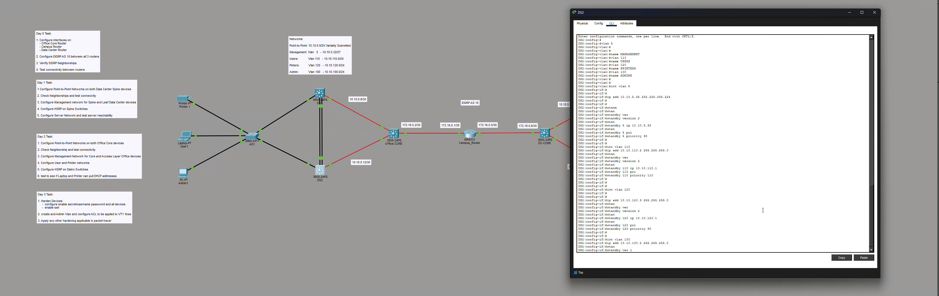
type("ver 2")
key("Return")
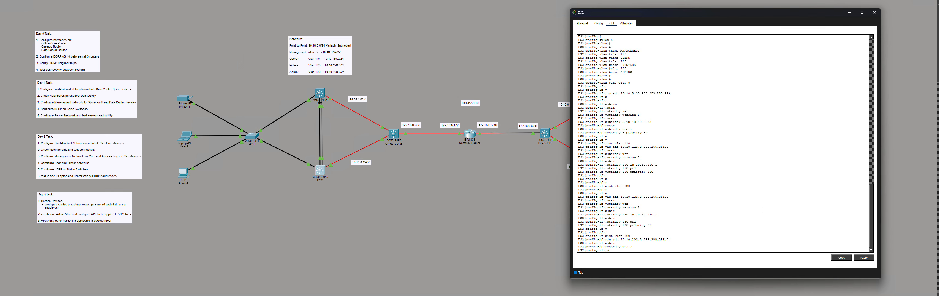
Step: Set the HSRP group 100 virtual IP to 10.10.100.1 on DS2's VLAN 100 interface
type("stna")
key("Tab")
type("an")
key("Tab")
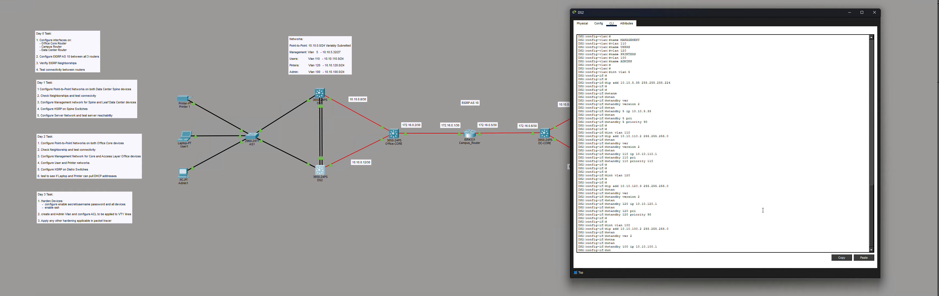
Step: Set the priority of HSRP group 100 to 110 on DS2's VLAN 100 interface
type("n")
key("Tab")
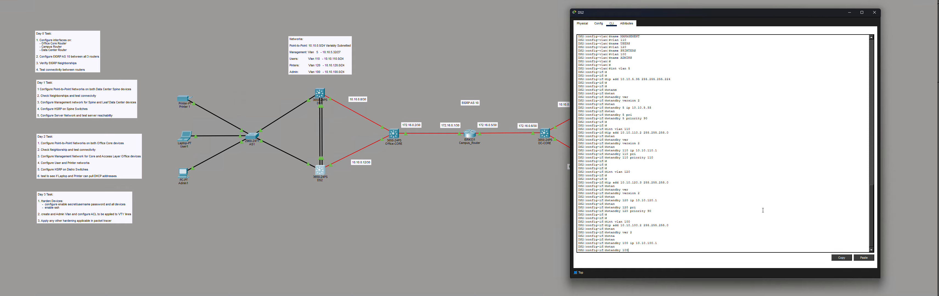
type("100 pri")
key("Tab")
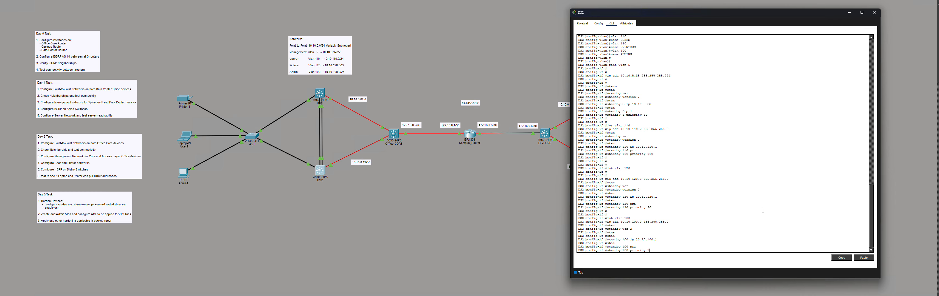
type("110")
key("Return")
key("Return")
key("Return")
key("Return")
Step: Exit configuration mode on DS2 and save the running configuration with wr mem
key("ctrl+z")
key("Return")
key("Return")
key("Return")
key("Return")
key("Return")
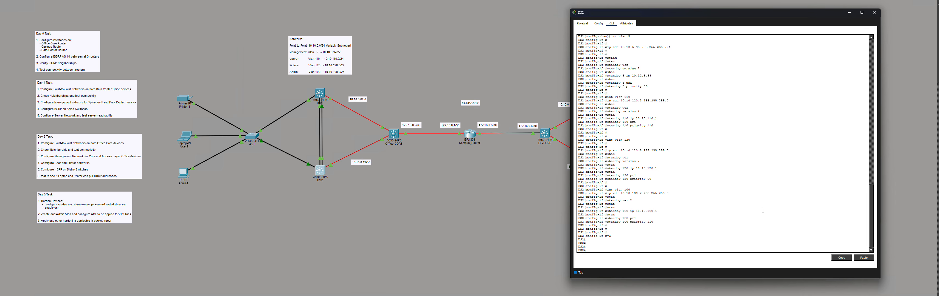
type("wr mem")
key("Return")
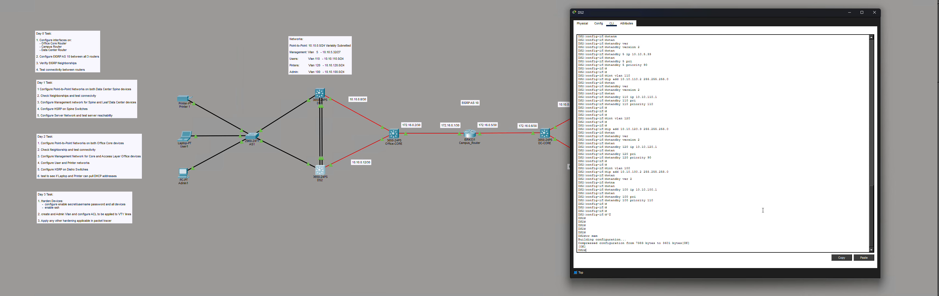
key("Return")
key("Return")
key("Return")
key("Return")
key("Return")
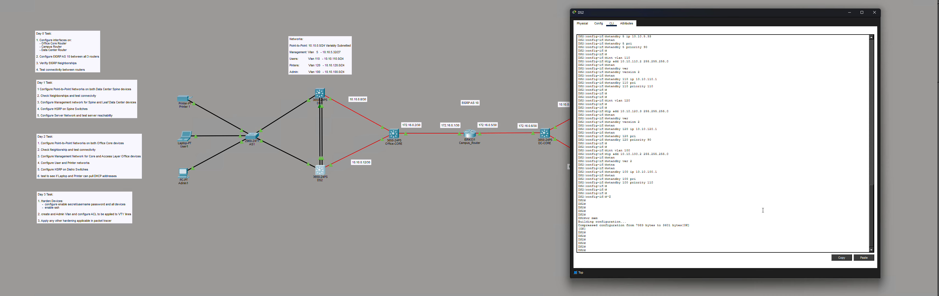
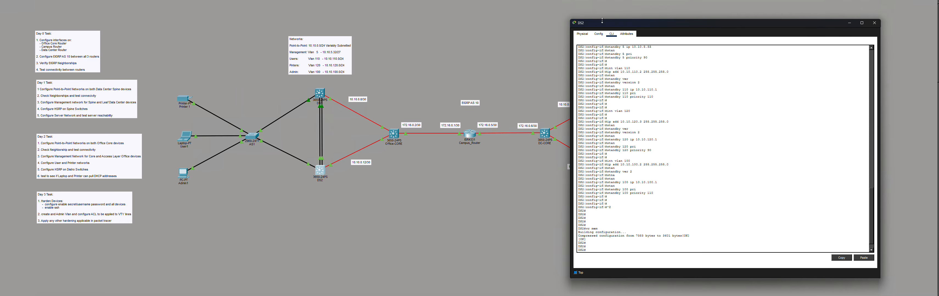
Step: Display the complete HSRP status on DS2 with sh standby
left_click_drag(673, 14, 347, 32)
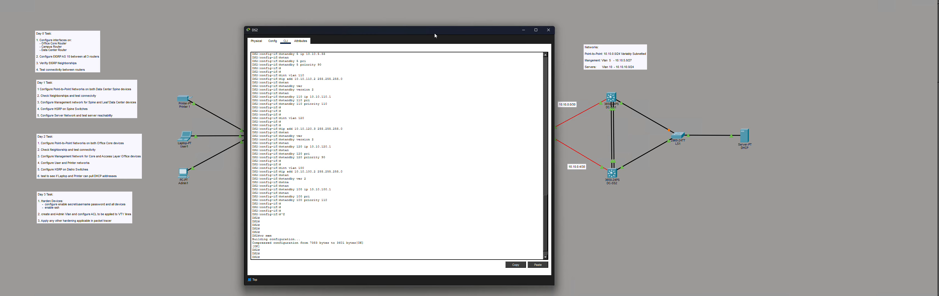
left_click_drag(431, 31, 667, 19)
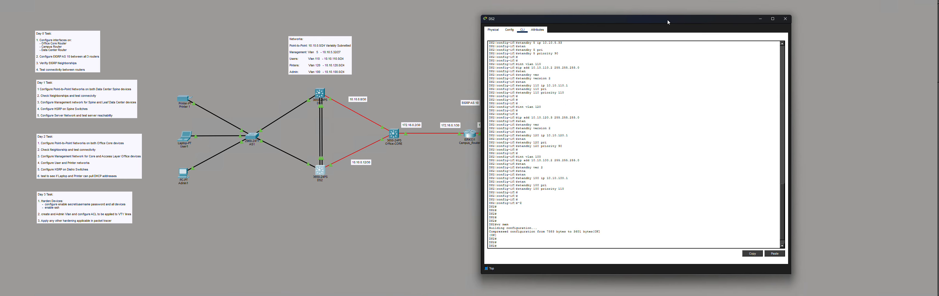
key("Return")
key("Return")
key("Return")
type("stan")
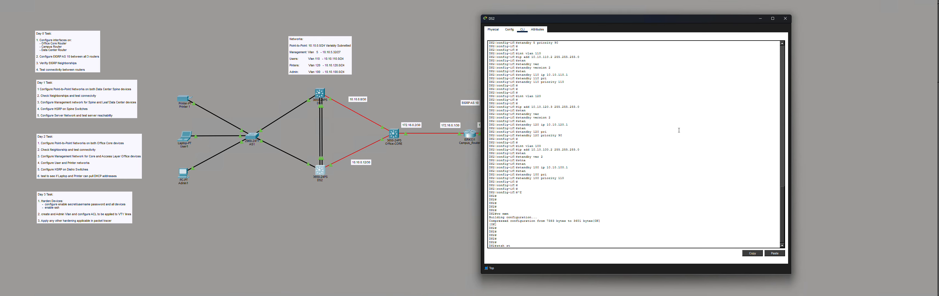
type("an")
key("Tab")
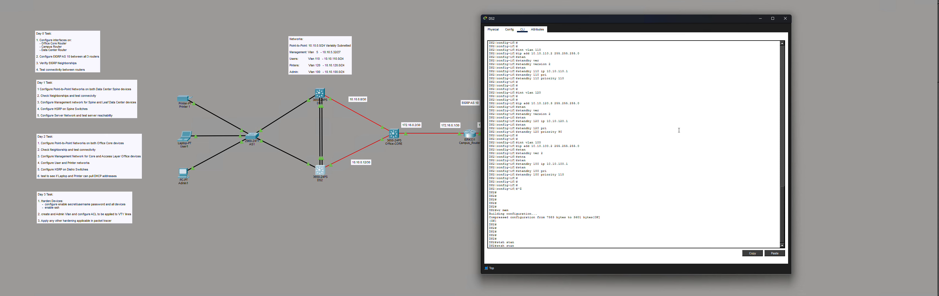
key("Tab")
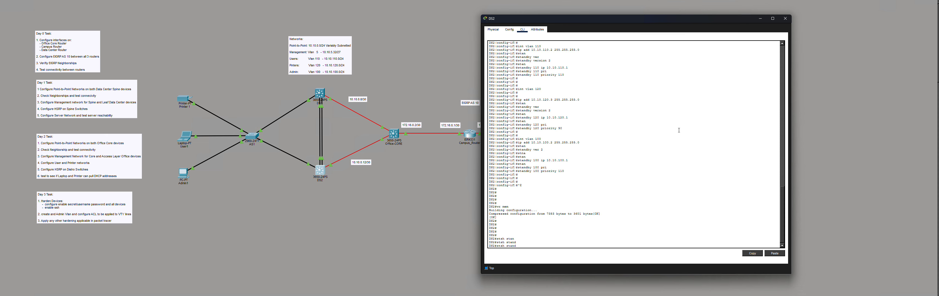
key("Tab")
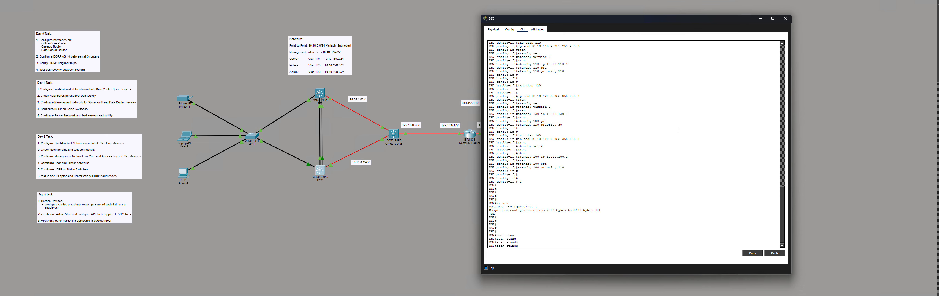
type("y")
key("Tab")
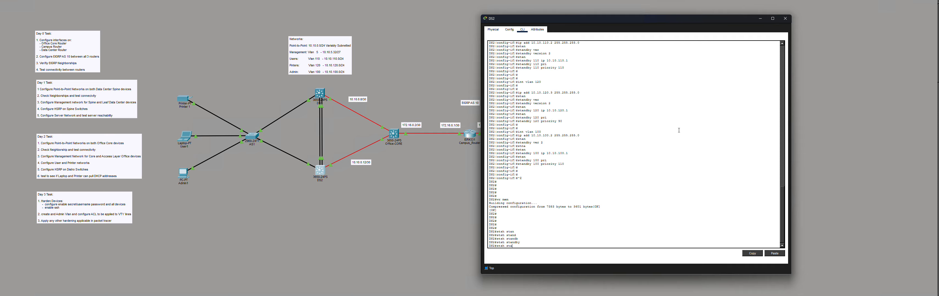
key("Tab")
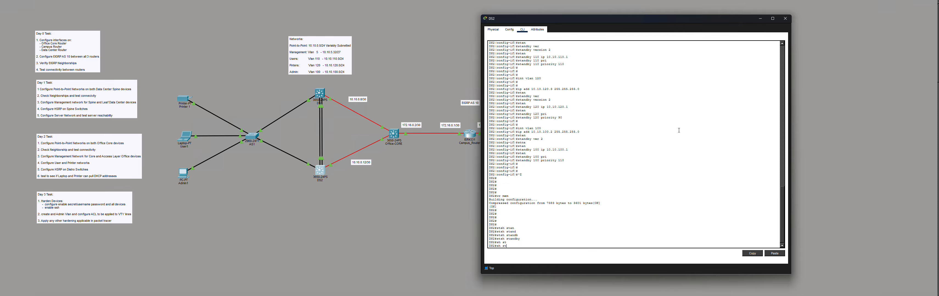
type("an")
key("Tab")
key("Return")
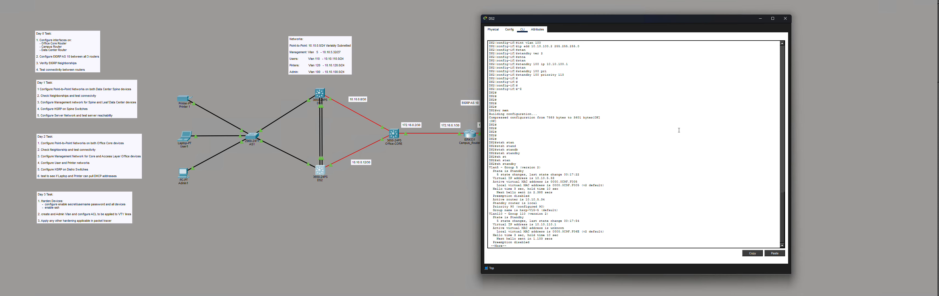
key("space")
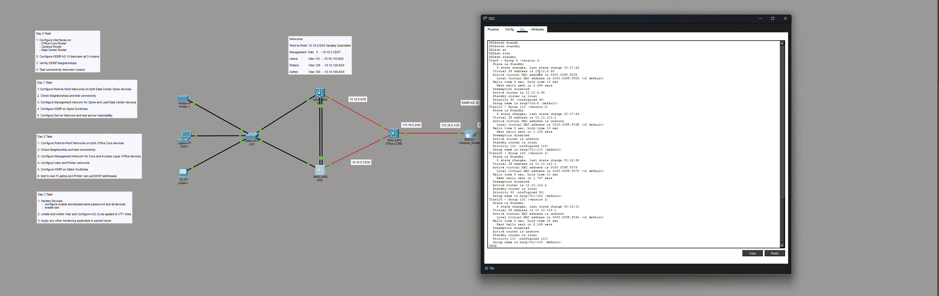
Step: Check the HSRP state of the VLAN 5, 110, 120 and 100 groups in DS2's standby output
left_click_drag(529, 64, 492, 65)
left_click_drag(525, 111, 501, 111)
left_click_drag(524, 157, 498, 158)
left_click_drag(531, 203, 505, 202)
Step: Open the DS1 console, enter configuration mode and shut down the VLAN 110 interface
left_click(323, 102)
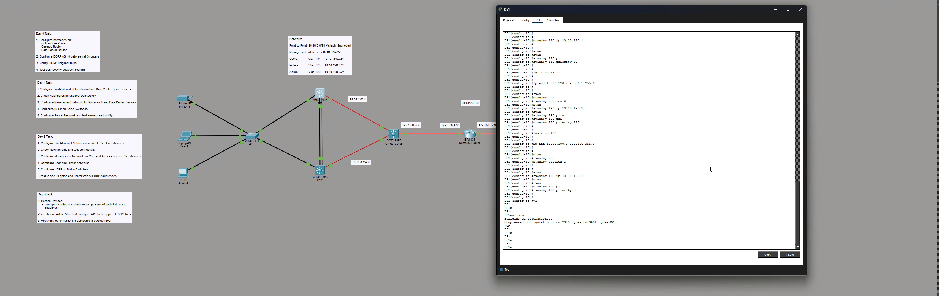
type("conf")
key("Return")
type("ig")
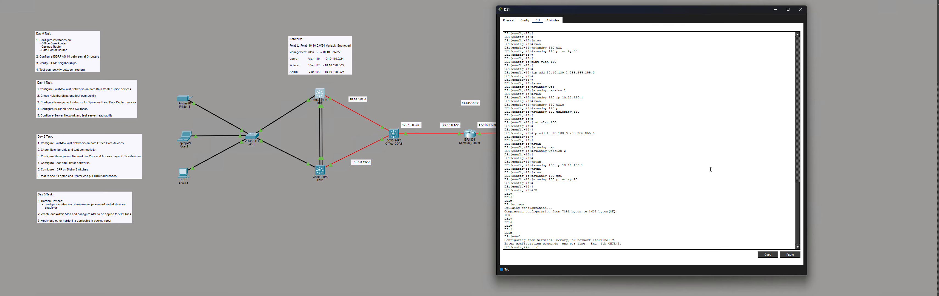
type("nt vlan 110")
key("Return")
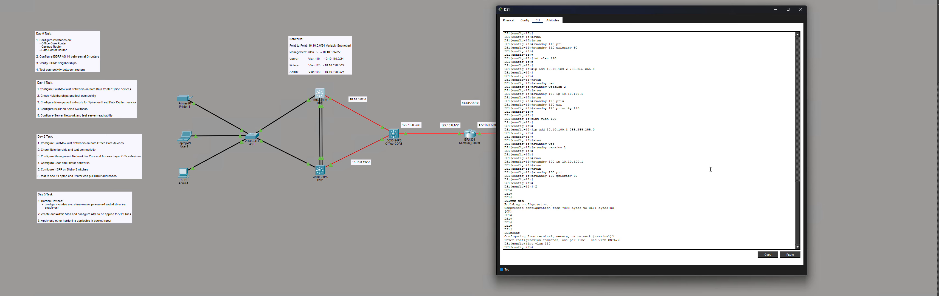
type("shut")
key("Return")
key("Return")
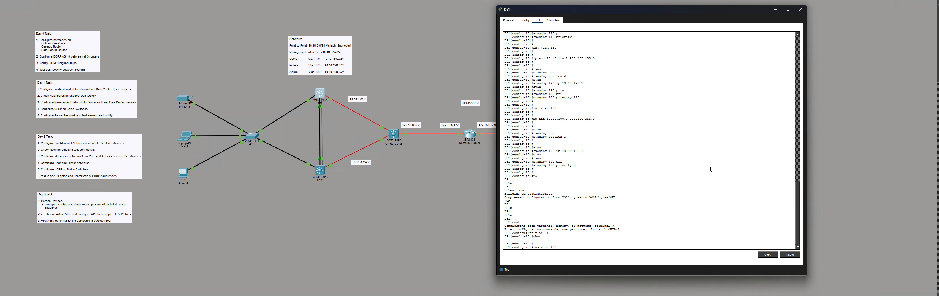
Step: Shut down the VLAN 100 interface on DS1 and exit configuration mode
key("Return")
type("shut")
key("Return")
key("Return")
key("Return")
key("Return")
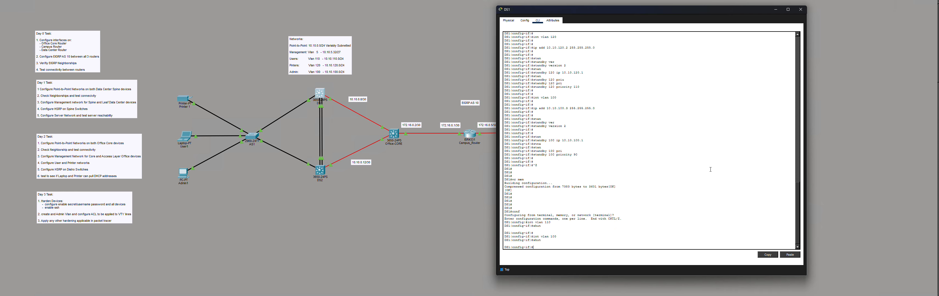
key("ctrl+z")
key("Return")
key("Return")
key("Return")
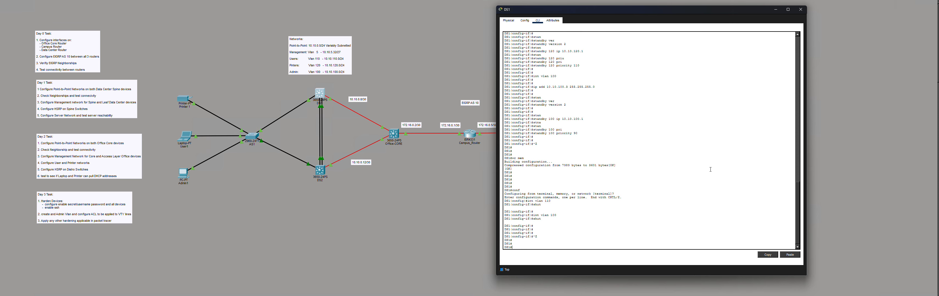
Step: Try to select the VLAN 100 and 110 interfaces on DS1 together with the int range vlan command
type("conf")
key("Return")
key("Return")
key("Return")
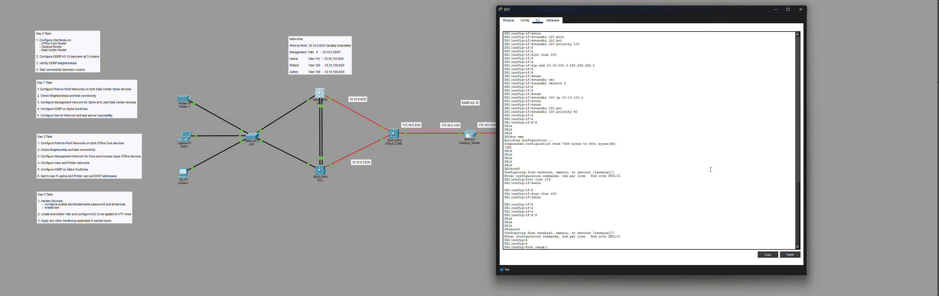
type("int range vla")
key("Tab")
type("?")
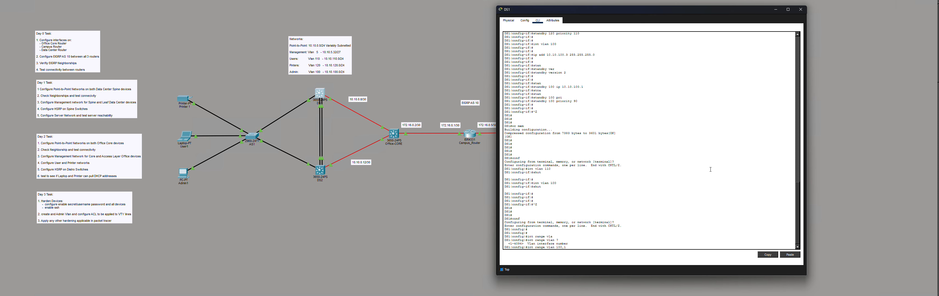
type("100,110")
key("Return")
key("Up")
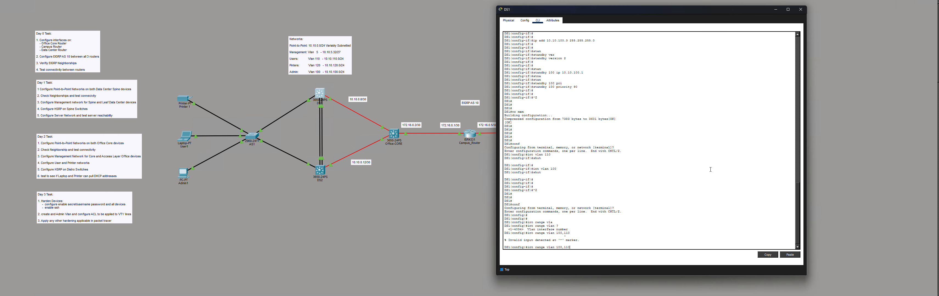
key("Return")
key("Up")
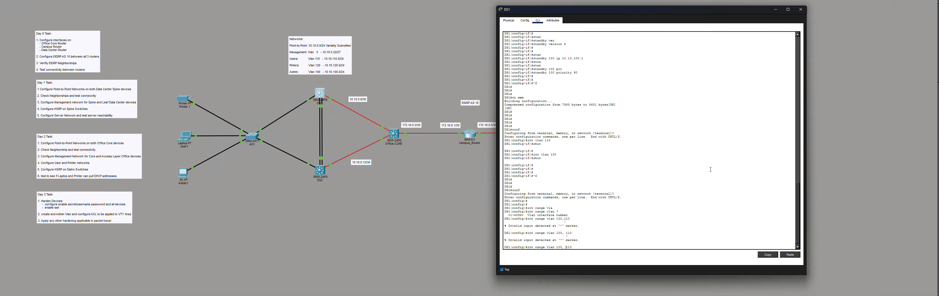
key("Return")
key("Up")
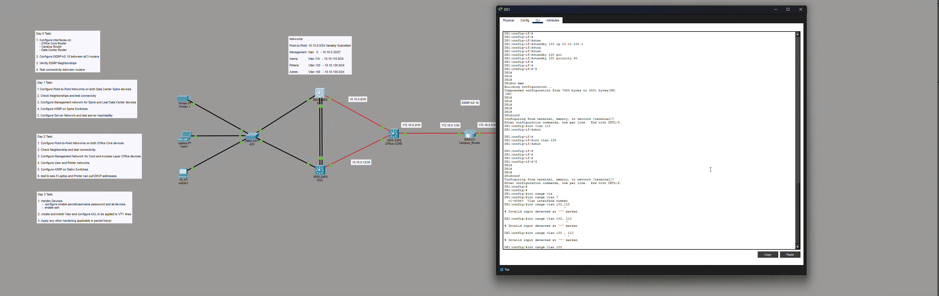
Step: Query the command help for the int range vlan syntax on DS1 and clear the unfinished command
type("?")
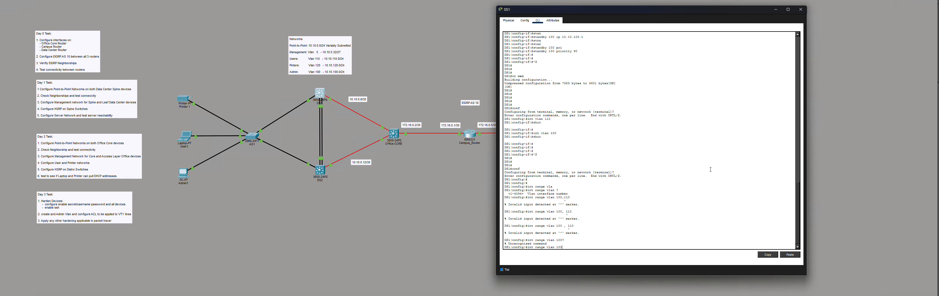
type("?")
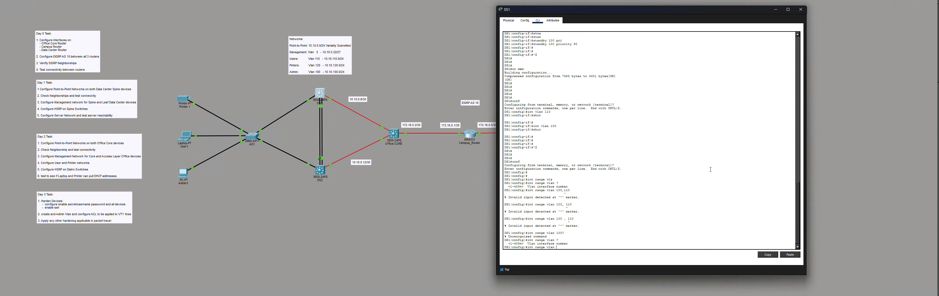
type(" ?")
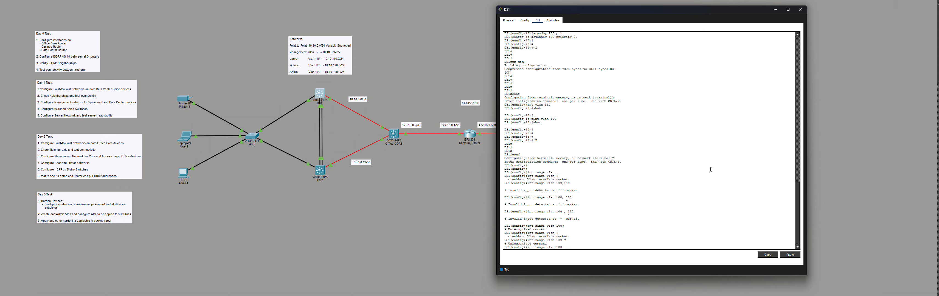
key("BackSpace")
key("BackSpace")
key("BackSpace")
key("BackSpace")
key("BackSpace")
key("BackSpace")
key("BackSpace")
key("BackSpace")
key("BackSpace")
key("BackSpace")
key("BackSpace")
key("BackSpace")
key("BackSpace")
Step: Return to the DS2 console and display the HSRP status of all groups again with sh standby
left_click(319, 171)
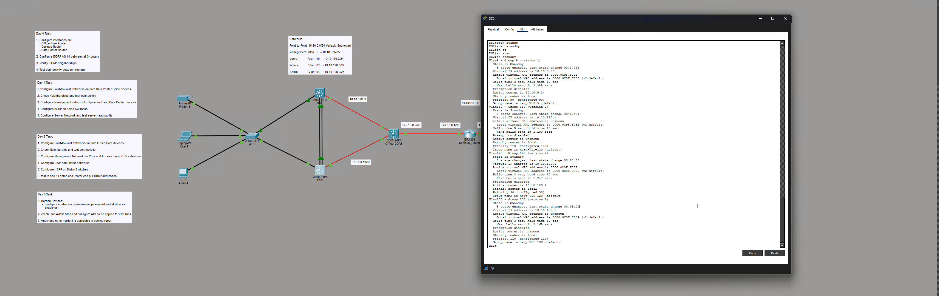
key("Return")
key("Return")
type("sh standby")
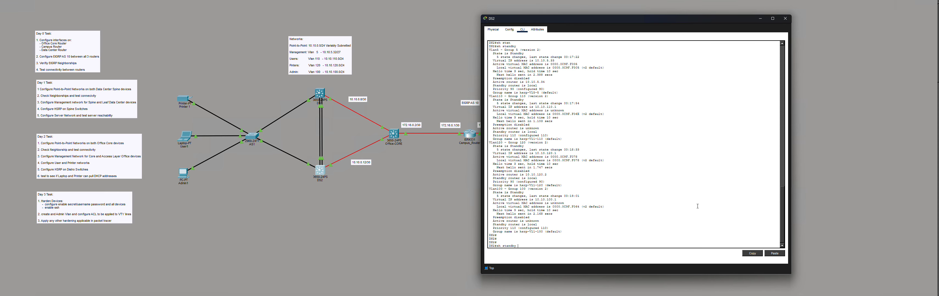
key("Return")
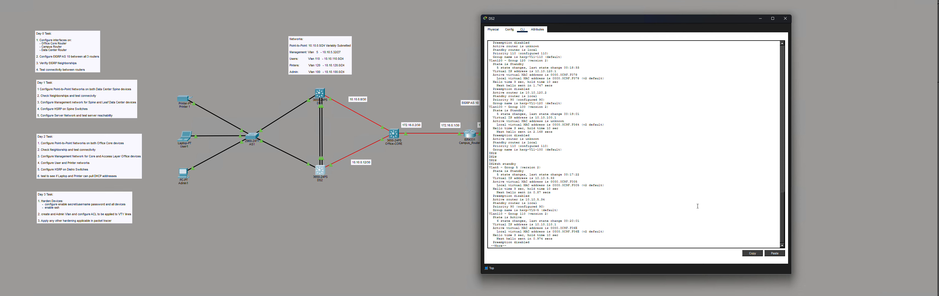
key("space")
key("space")
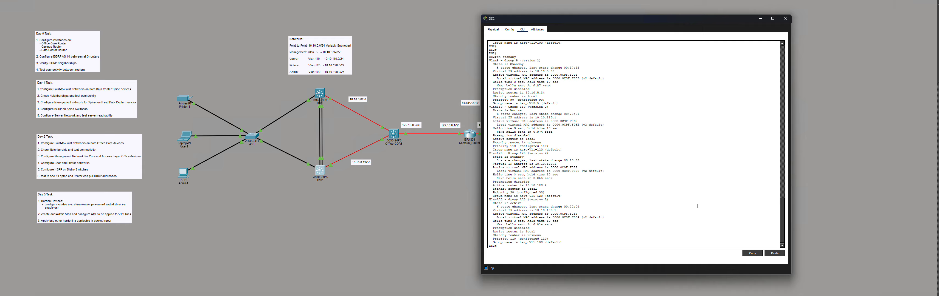
Step: Run sh standby on DS2 again and examine the HSRP state of VLANs 110, 120 and 100
key("Return")
key("Return")
key("Return")
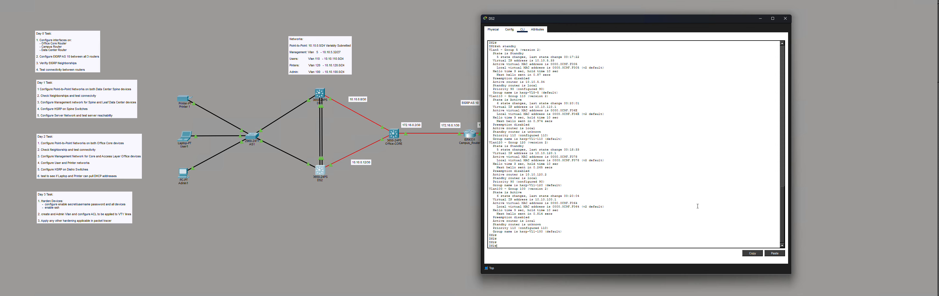
key("Up")
key("Return")
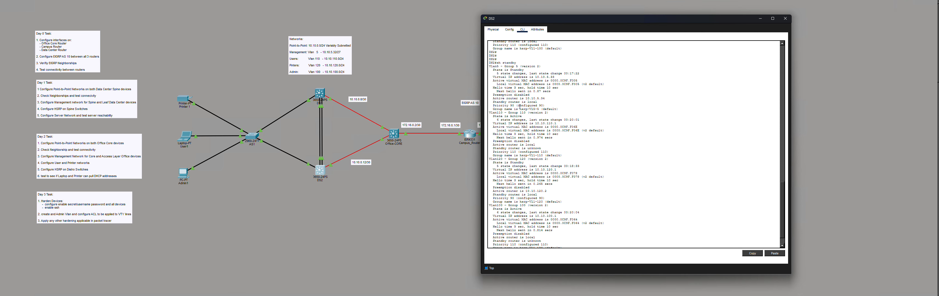
left_click_drag(527, 116, 488, 116)
left_click_drag(538, 210, 494, 211)
left_click_drag(526, 163, 493, 163)
left_click_drag(526, 70, 489, 70)
Step: Switch to the DS1 console and re-enable the VLAN 100 and VLAN 110 interfaces with no shut
left_click(320, 96)
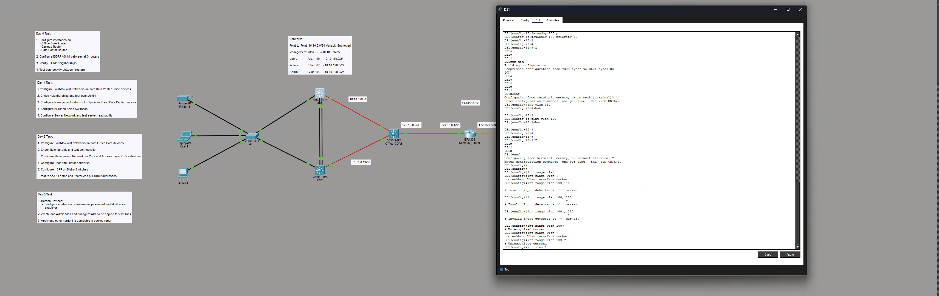
key("Return")
type("no shuyt")
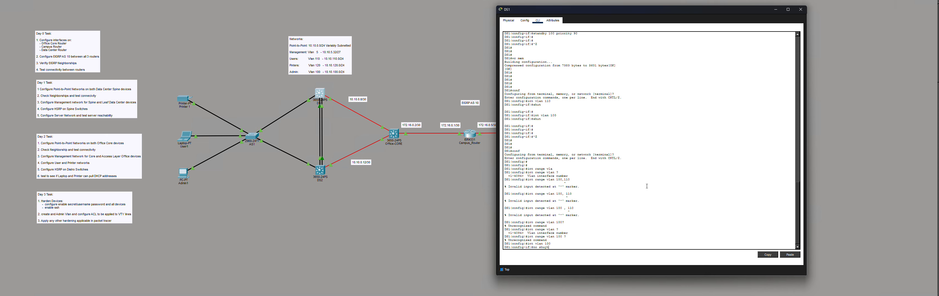
key("Return")
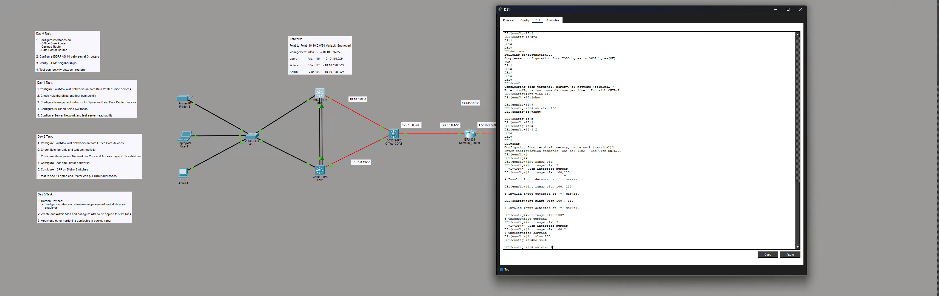
key("Return")
type("no shut")
key("Return")
key("Return")
key("Return")
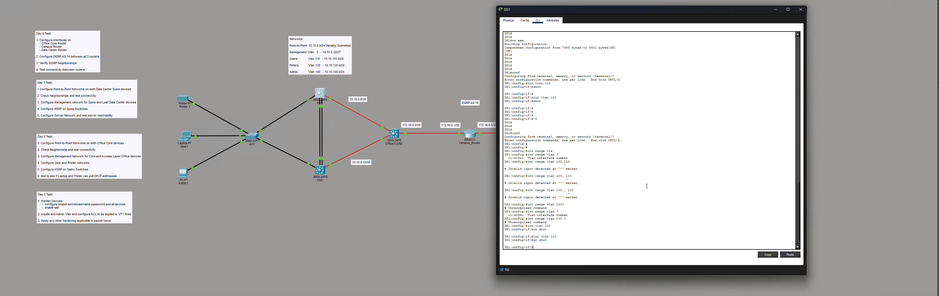
Step: Exit configuration mode on DS1 and save its configuration with wr mem
key("ctrl+z")
key("Return")
key("Return")
key("Return")
key("Return")
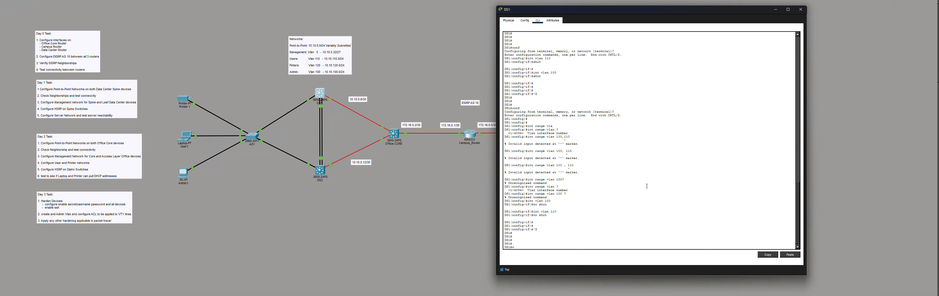
type("wr mem")
key("Return")
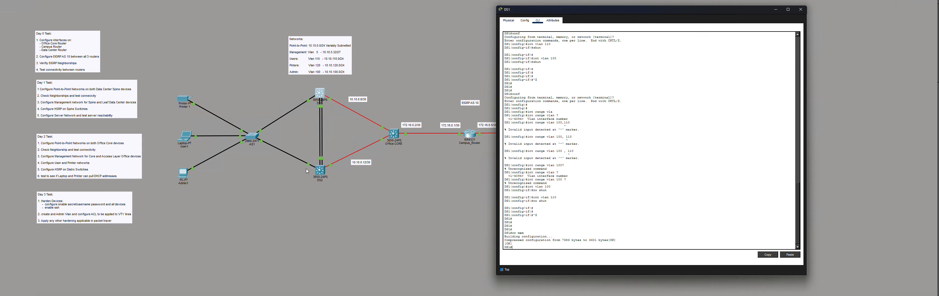
Step: Switch to the DS2 console and save its configuration with wr mem
left_click(319, 174)
key("Return")
key("Return")
key("Return")
key("Return")
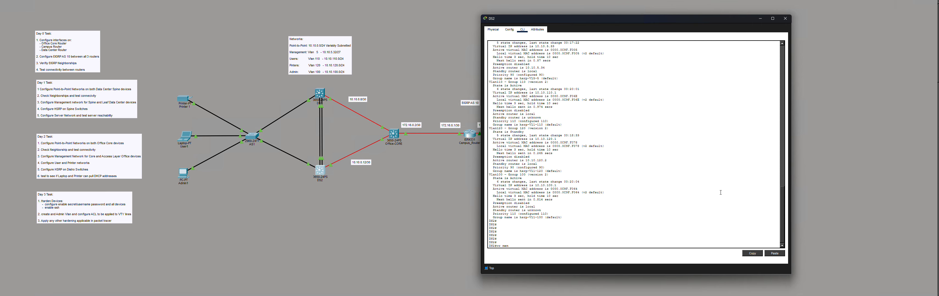
type("wr mem")
key("Return")
key("Return")
key("Return")
key("Return")
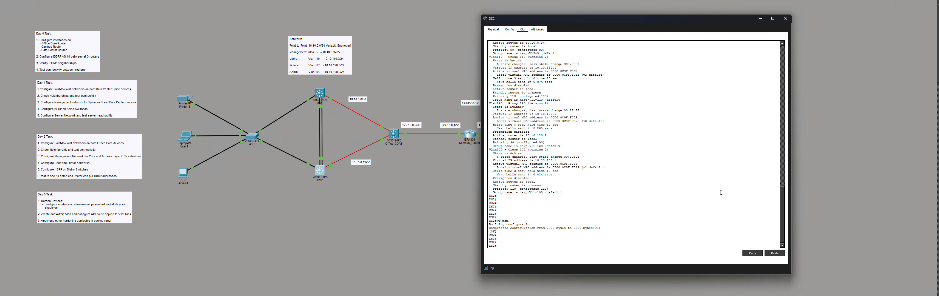
Step: Display the HSRP status on DS2 with sh standby and review the state of every VLAN group
type("sh stan")
key("Tab")
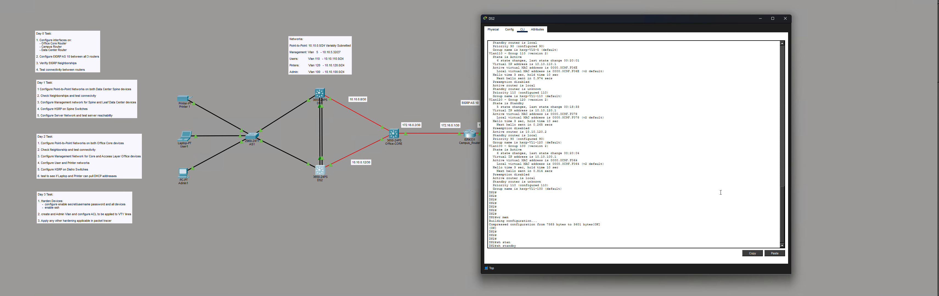
key("Return")
key("space")
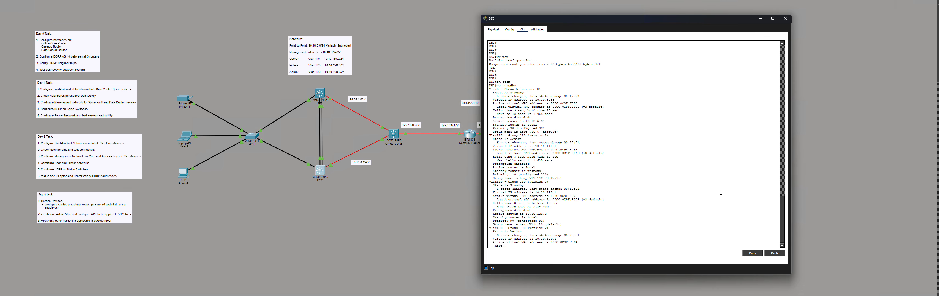
left_click_drag(546, 205, 494, 33)
left_click(614, 189)
scroll(614, 189, "down", 2)
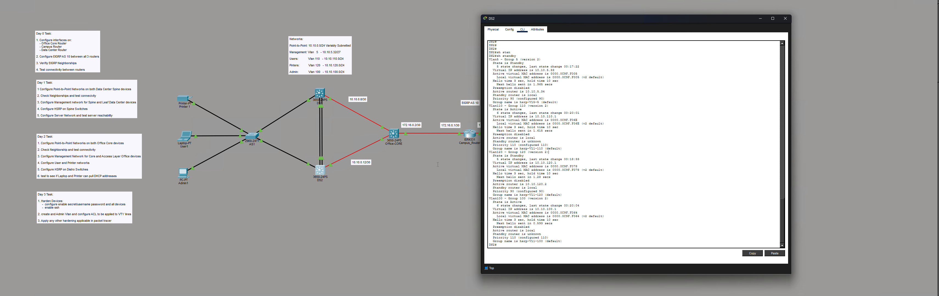
Step: Switch to the DS1 console, run sh standby and check the states of the re-enabled VLAN 110 and VLAN 100 groups
left_click(310, 100)
key("Return")
key("Return")
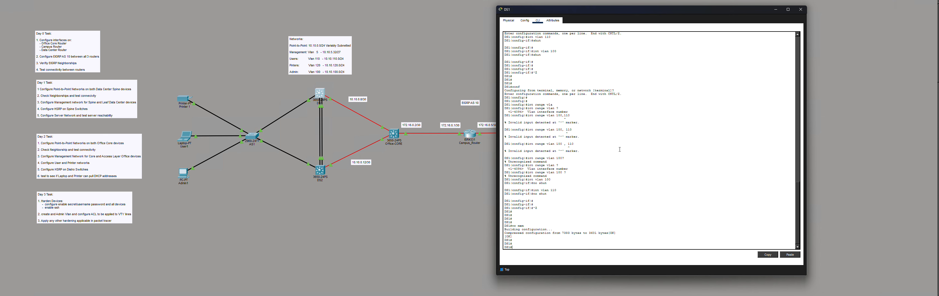
type("sh stan")
key("Tab")
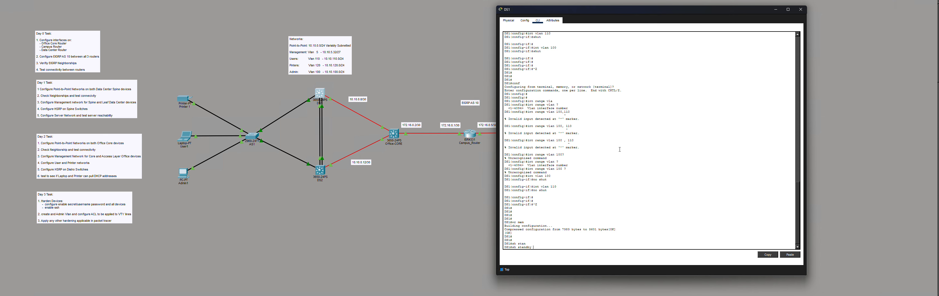
key("Return")
key("space")
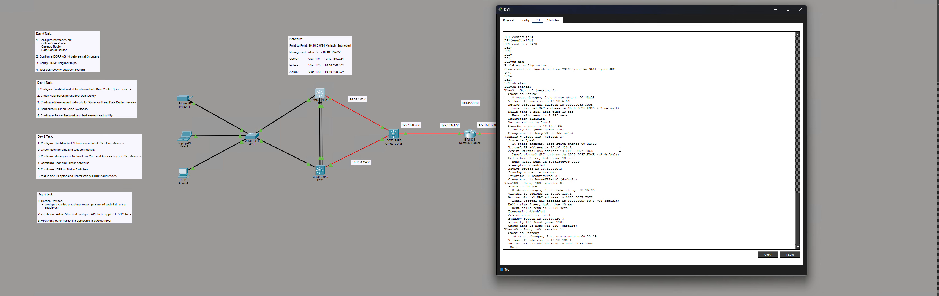
left_click_drag(564, 137, 535, 141)
left_click_drag(549, 233, 511, 227)
left_click(619, 226)
key("space")
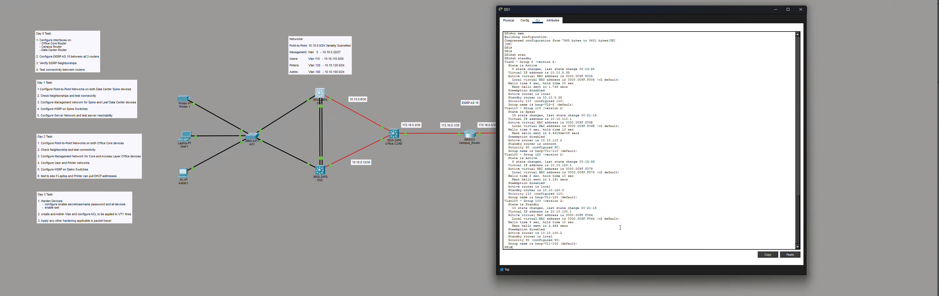
Step: Run sh standby on DS1 once more and compare the HSRP roles of its VLAN groups
key("Return")
key("Return")
key("Return")
type("sh standby")
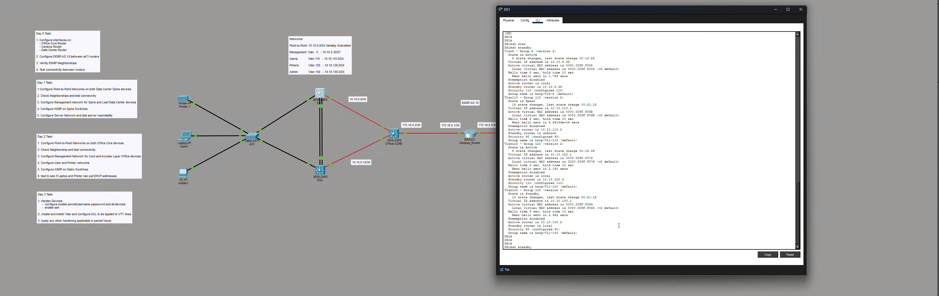
key("Return")
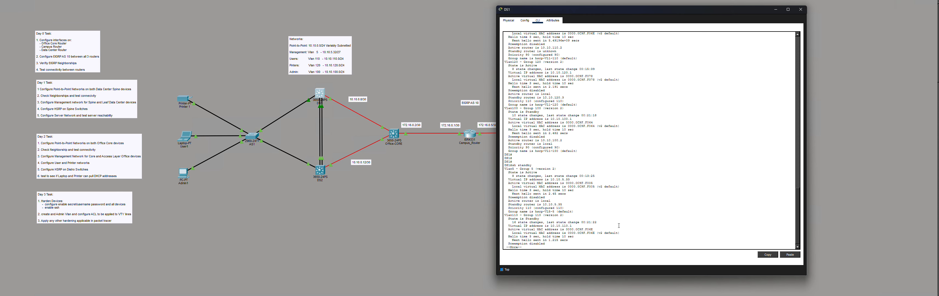
key("space")
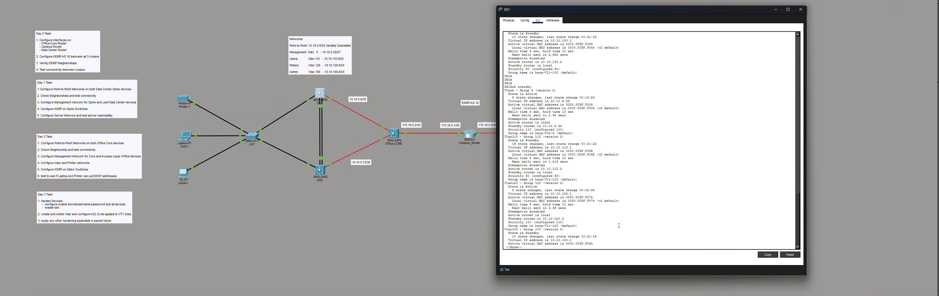
key("space")
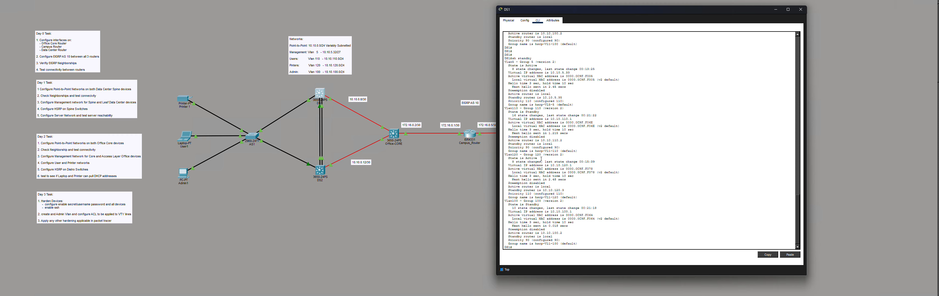
left_click_drag(541, 159, 517, 155)
left_click_drag(538, 66, 504, 62)
left_click(669, 156)
key("Return")
key("Return")
key("Return")
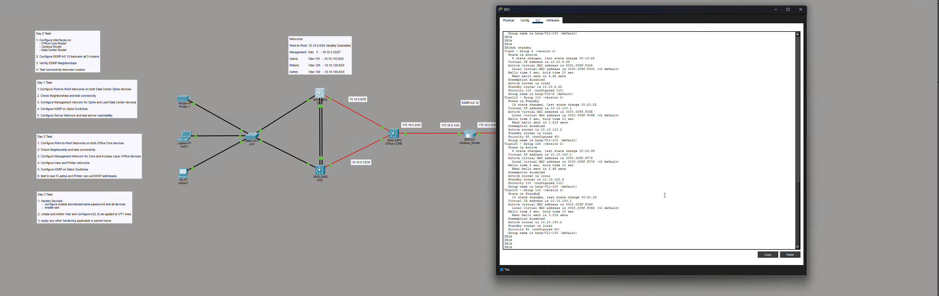
Step: Enter configuration mode on DS1 and redistribute connected routes under router eigrp 10
key("Return")
key("Return")
key("Return")
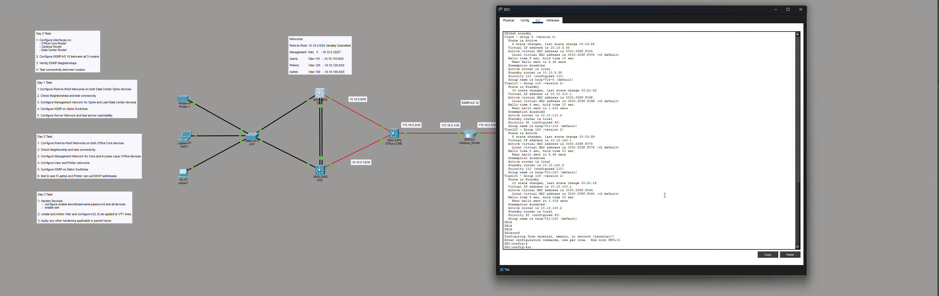
type("router ei")
key("Tab")
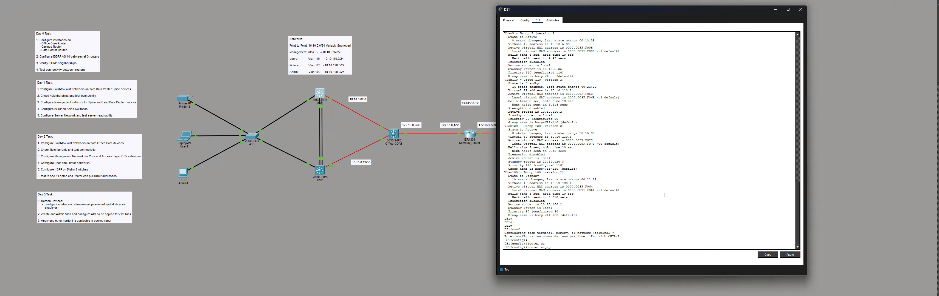
key("Return")
type("re")
key("Tab")
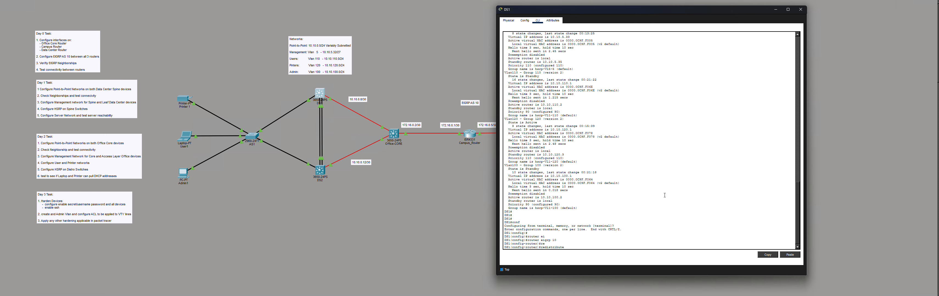
type("co")
key("Tab")
key("Return")
key("Return")
Step: Leave EIGRP router configuration on DS1 and save the running configuration with wr mem
key("ctrl+z")
key("Return")
key("Return")
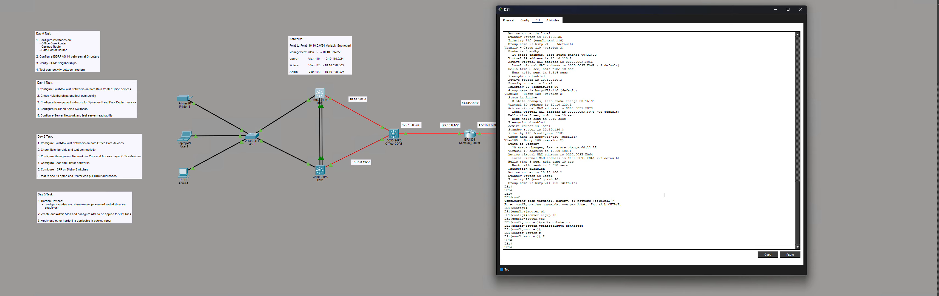
key("Return")
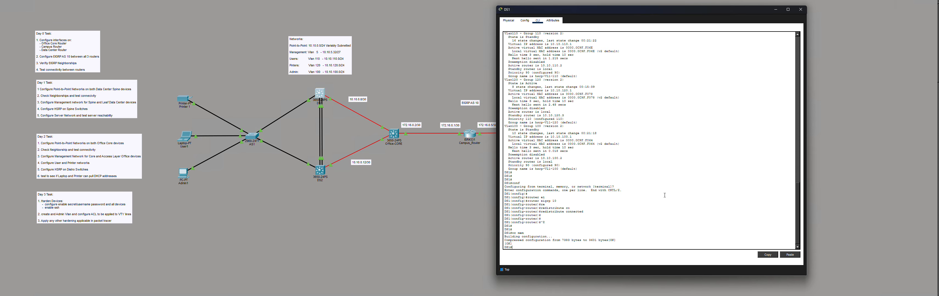
Step: Switch to the DS2 console and enter the router eigrp 10 configuration mode
left_click(320, 170)
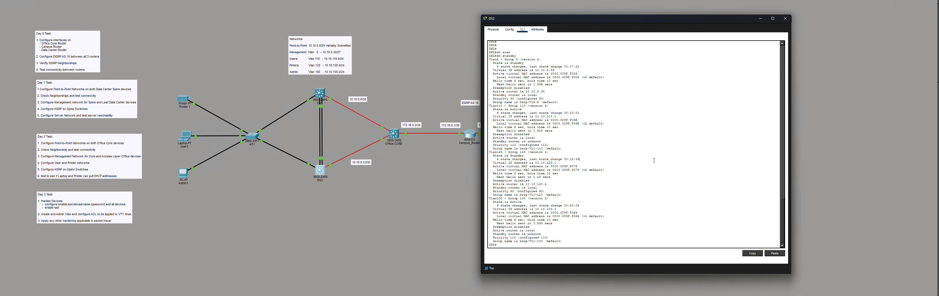
type("conf")
key("Return")
key("Return")
key("Return")
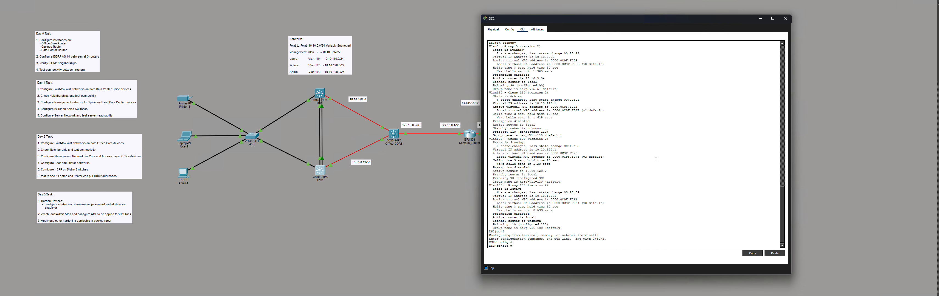
type("router ei")
key("Tab")
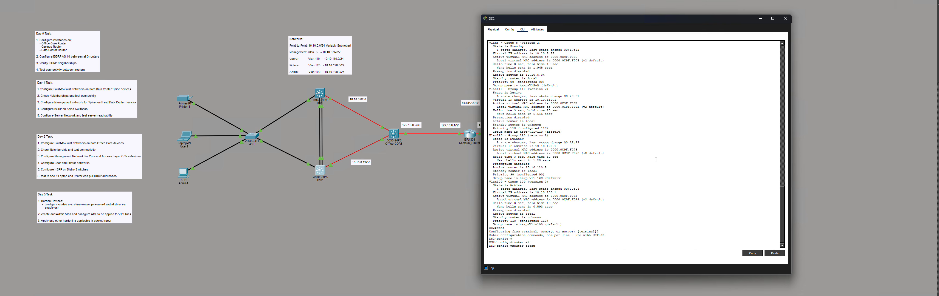
type("10")
key("Return")
key("Return")
key("Return")
Step: Redistribute connected routes into EIGRP 10 on DS2 with redistribute connected
type("re")
key("Tab")
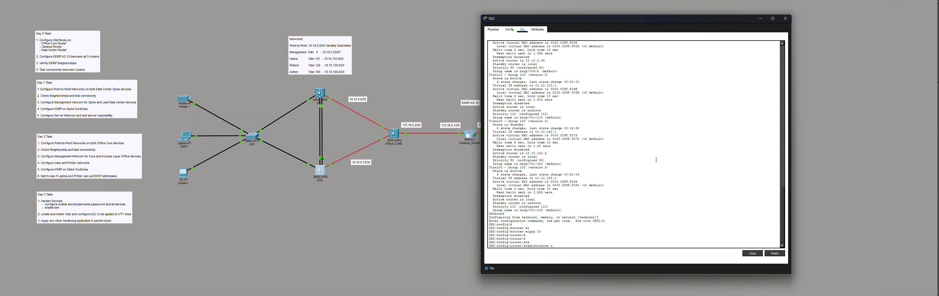
type("co")
key("Tab")
key("Return")
key("Return")
key("Return")
Step: Exit configuration mode on DS2 and save the EIGRP change with wr mem
key("ctrl+z")
key("Return")
key("Return")
key("Return")
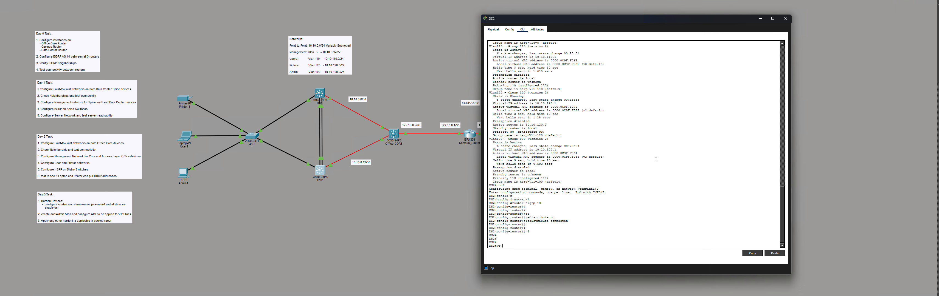
type("wr mem")
key("Return")
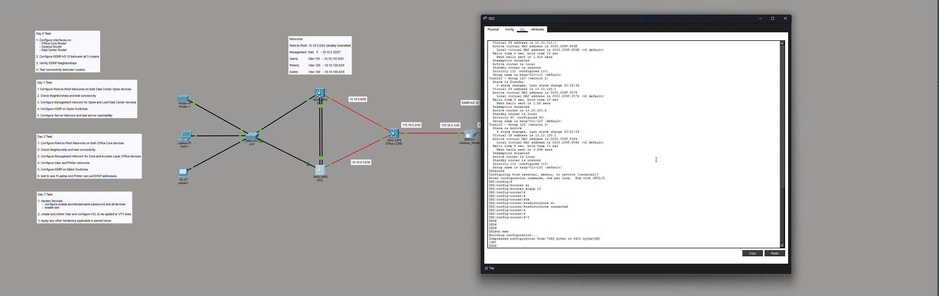
key("Return")
key("Return")
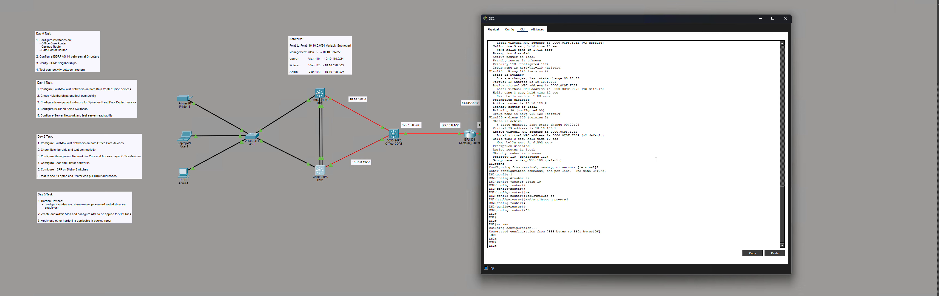
key("Return")
key("Return")
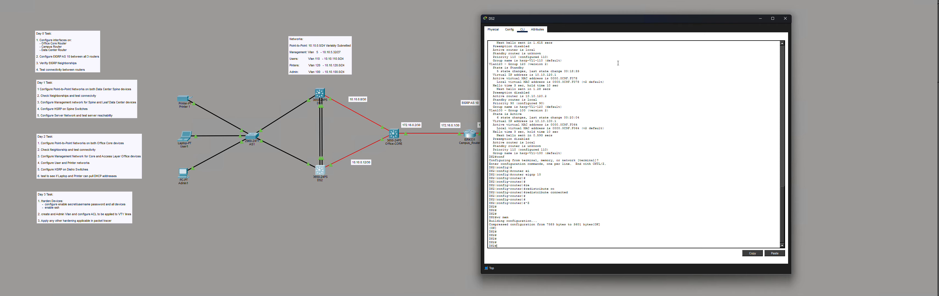
Step: Open the AS1 access switch console and enter privileged EXEC mode
left_click_drag(615, 21, 659, 16)
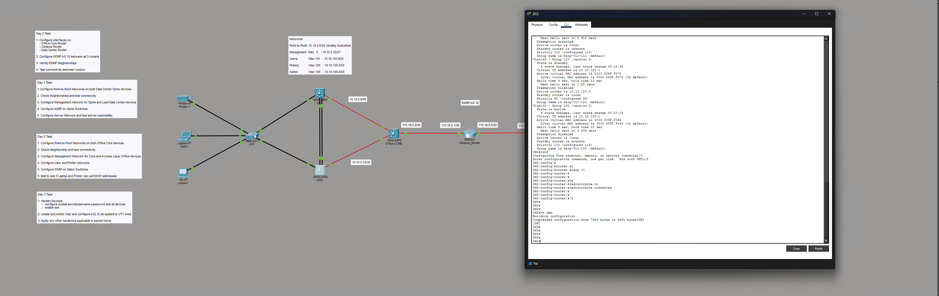
left_click(253, 136)
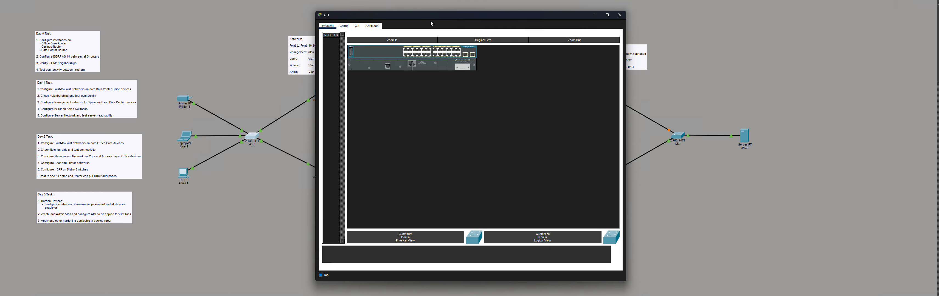
left_click_drag(433, 15, 634, 14)
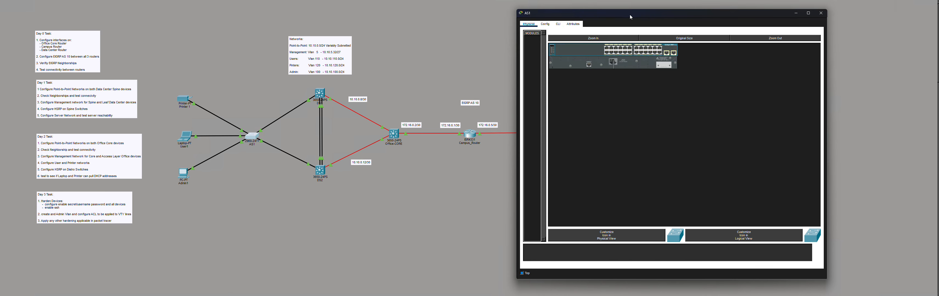
left_click(559, 24)
key("Return")
key("Return")
key("Return")
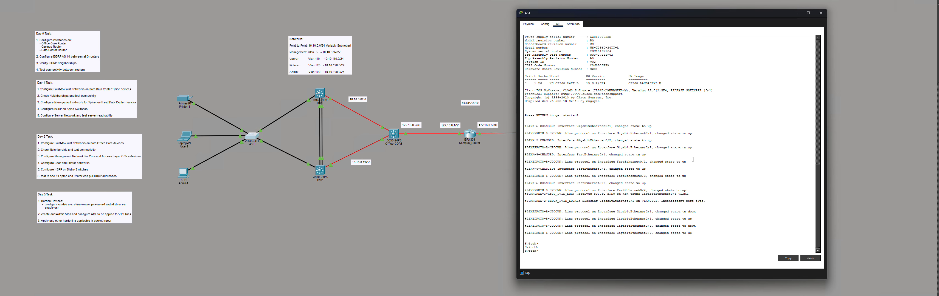
type("en")
key("Return")
key("Return")
key("Return")
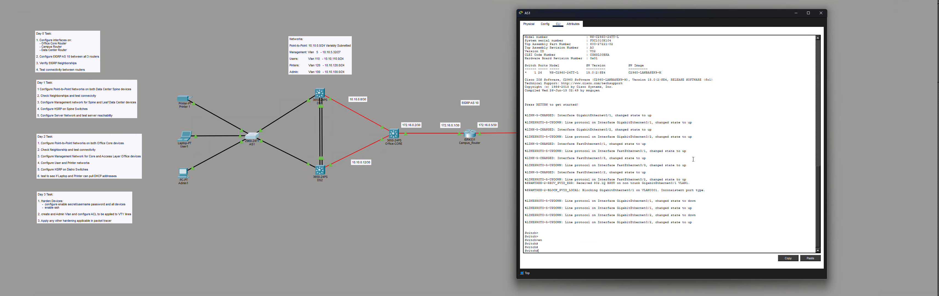
Step: Enter global configuration mode on AS1 and disable DNS lookups with no ip domain-lookup
type("conf")
key("Return")
key("Return")
type("no ip ")
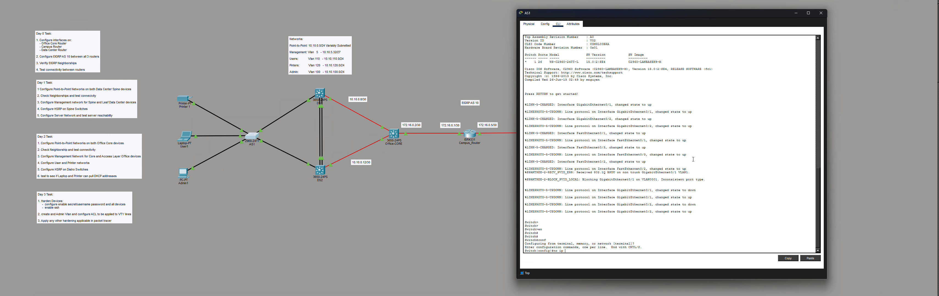
type("dom")
key("Tab")
key("Tab")
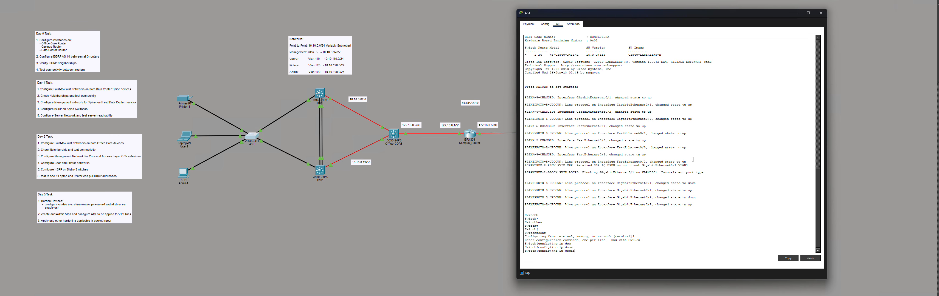
type("i")
key("Tab")
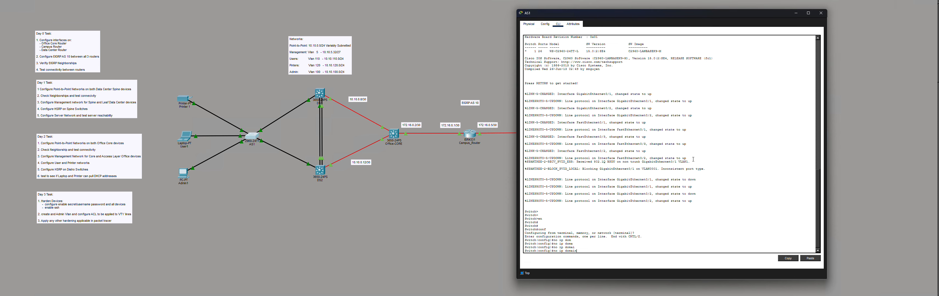
type("n-lo")
key("Tab")
key("Return")
key("Return")
key("Return")
Step: Disable console log messages on AS1 with no logging console
type("nfig)#n")
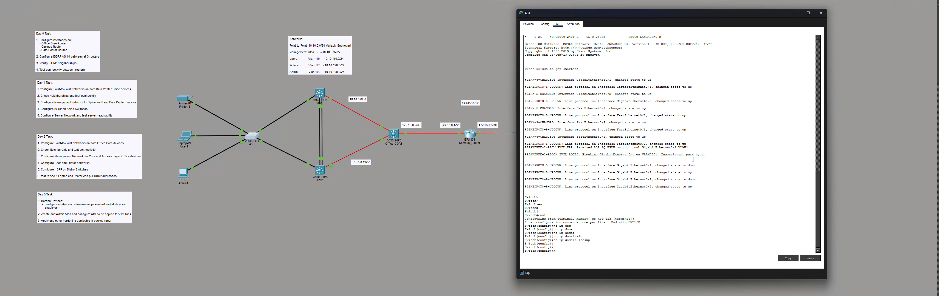
type("o logg")
key("Tab")
type("con")
key("Tab")
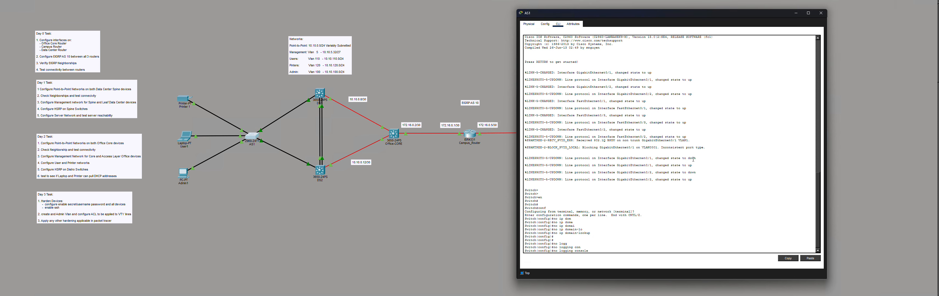
key("Return")
key("Return")
key("Return")
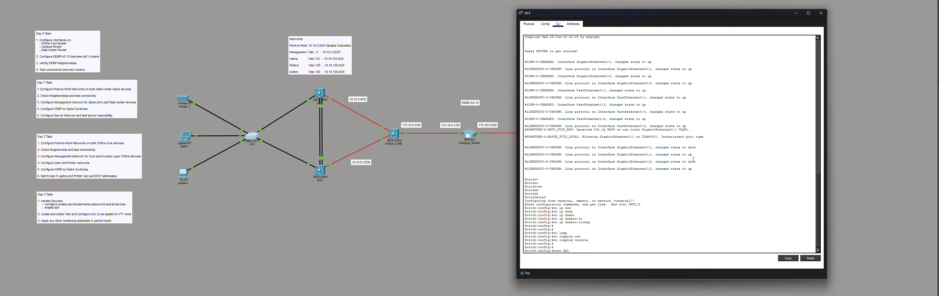
Step: Set the access switch's hostname to AS1
type("host AS1")
key("Return")
key("Return")
key("Return")
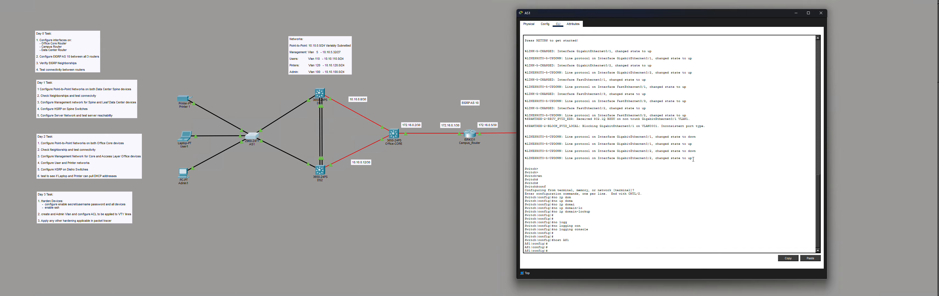
key("Return")
key("Return")
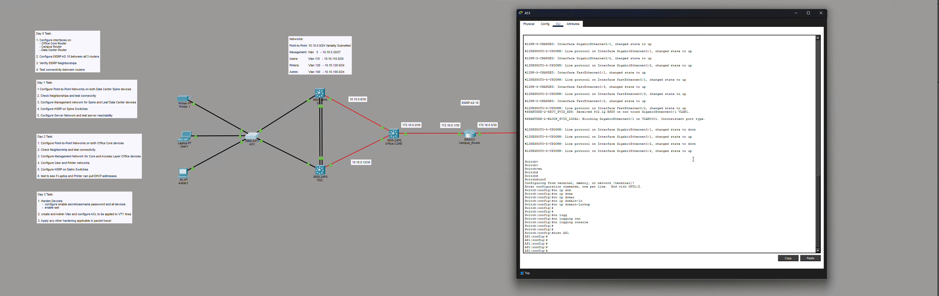
key("Return")
key("Return")
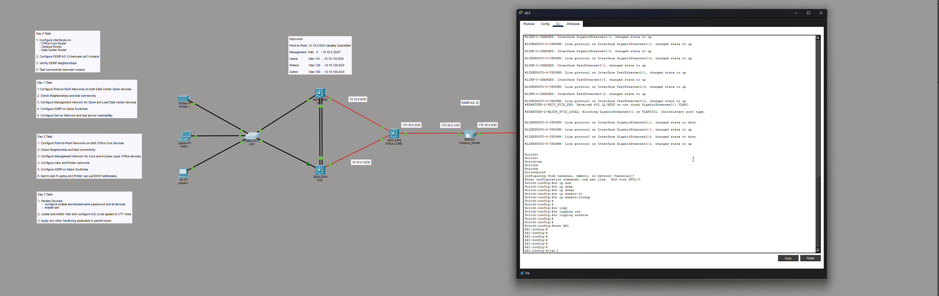
Step: Create VLAN 5 on AS1 and name it MANAGEMENT
key("Return")
key("Return")
key("Return")
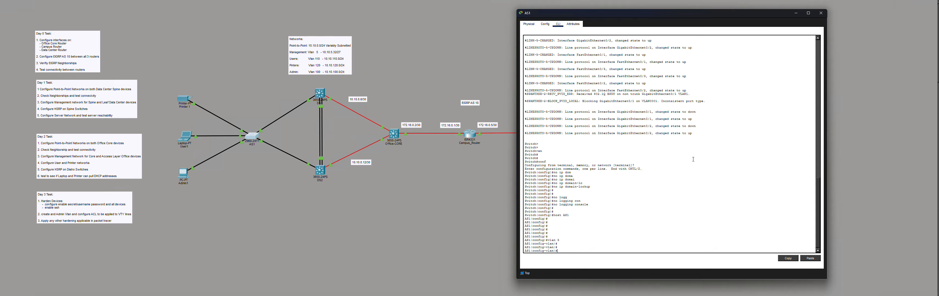
key("Return")
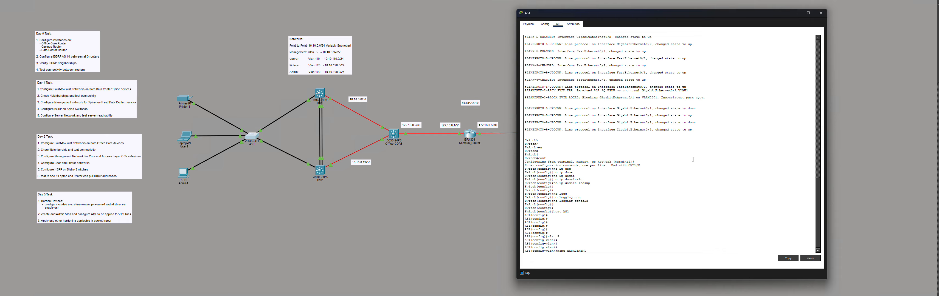
key("Return")
key("Return")
key("Return")
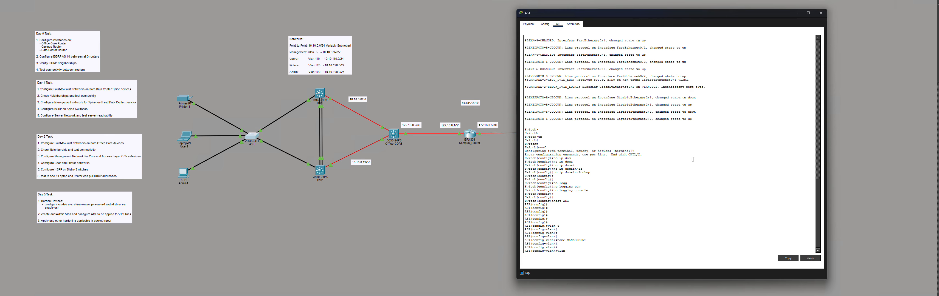
Step: Create VLAN 110 named USERS and VLAN 120 named PRINTERS on AS1
key("Return")
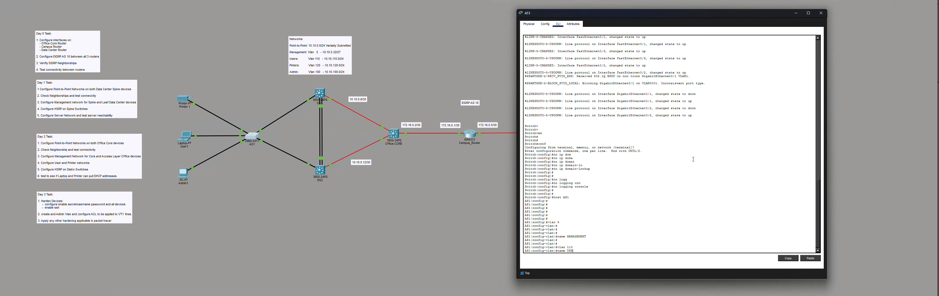
key("Return")
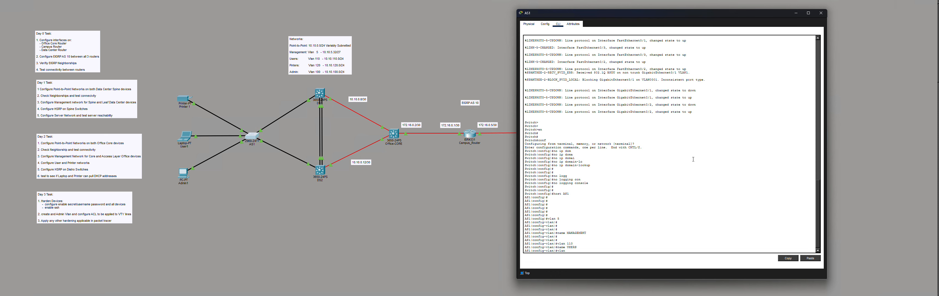
key("Return")
type("nfig-vlan)#name PRINTERS")
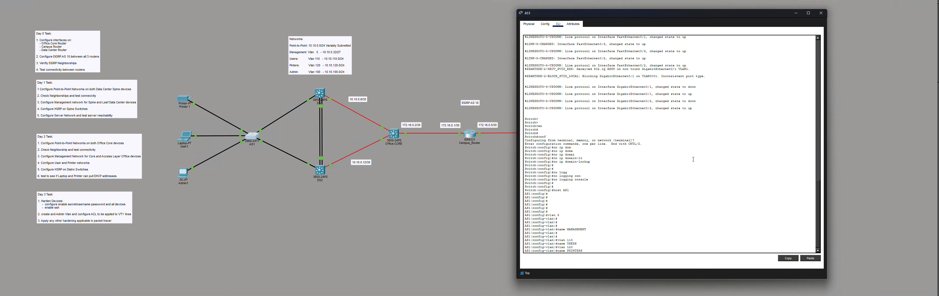
key("Return")
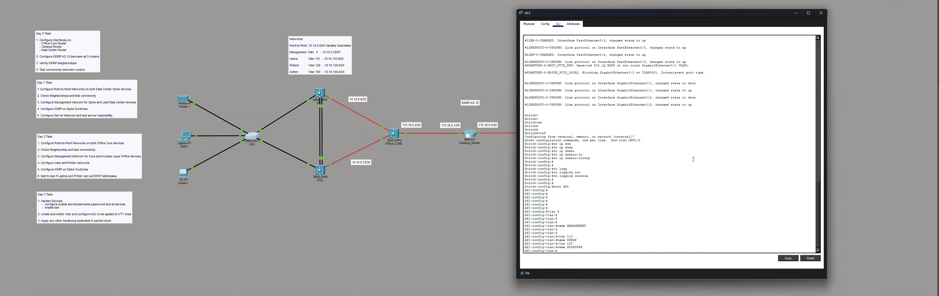
Step: Create VLAN 100 on AS1 and name it ADMINS
key("Return")
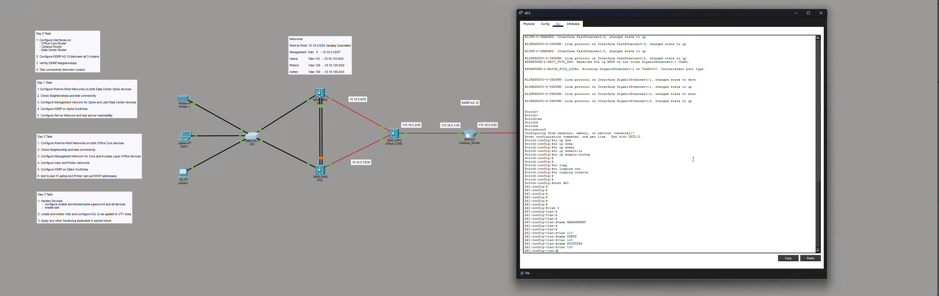
key("Return")
key("Return")
key("Return")
key("Return")
key("Return")
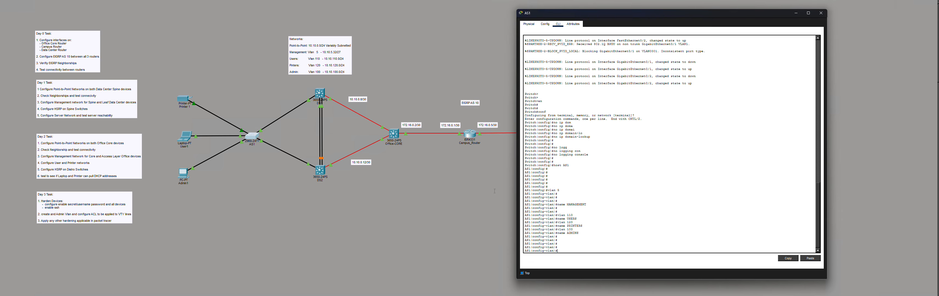
Step: Check AS1's links in the topology and try to enter interface range configuration for ports starting at g1/0/2
left_click(294, 213)
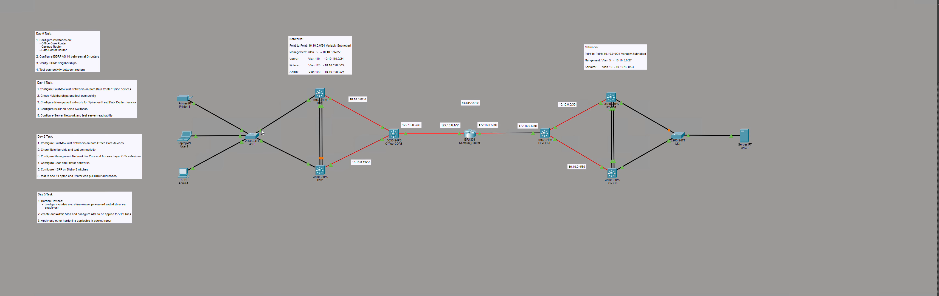
mouse_move(262, 133)
left_click(253, 136)
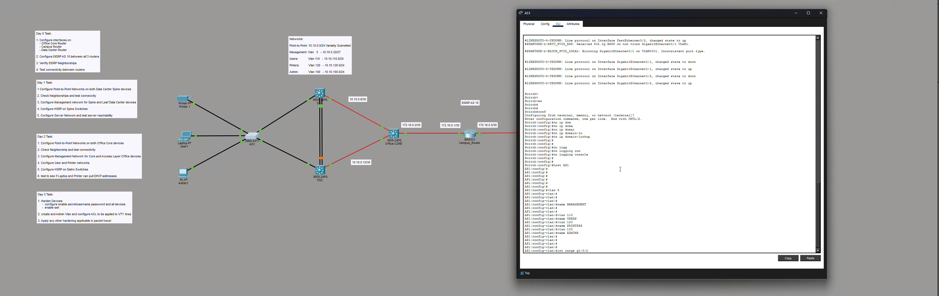
key("Return")
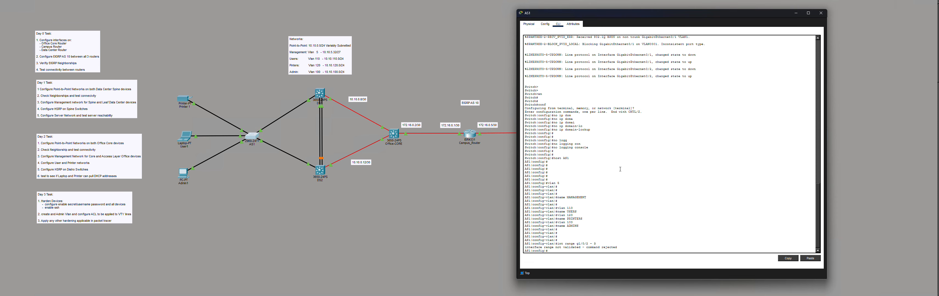
key("Return")
key("Return")
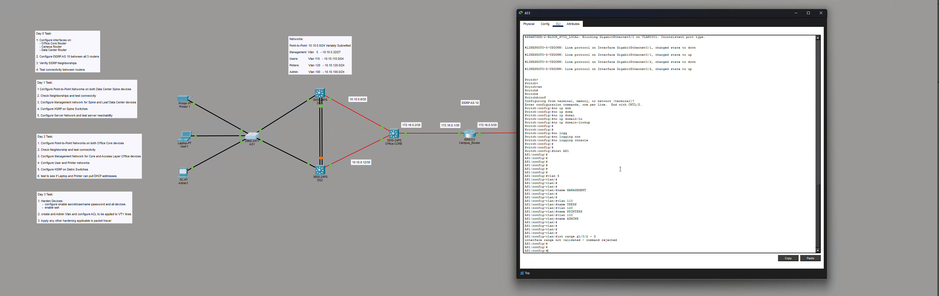
Step: Exit to privileged EXEC mode on AS1 and re-enter global configuration mode
type("exit")
key("Return")
key("Return")
key("Return")
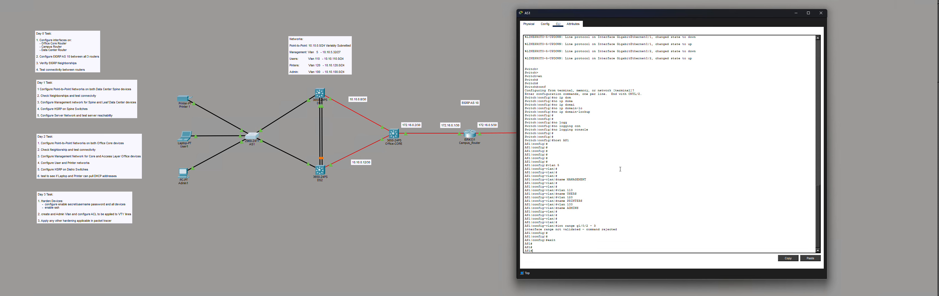
type("int rangte")
type("onf")
key("Return")
key("Return")
key("Return")
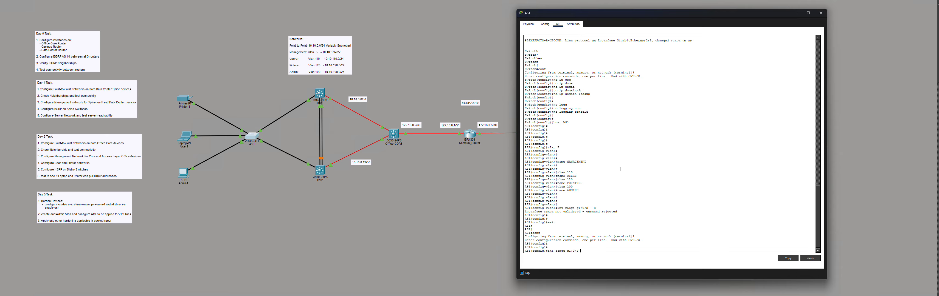
Step: Try again to enter interface range configuration on AS1, first starting at g1/0/2 and then at g0/2
key("Return")
key("Return")
key("Return")
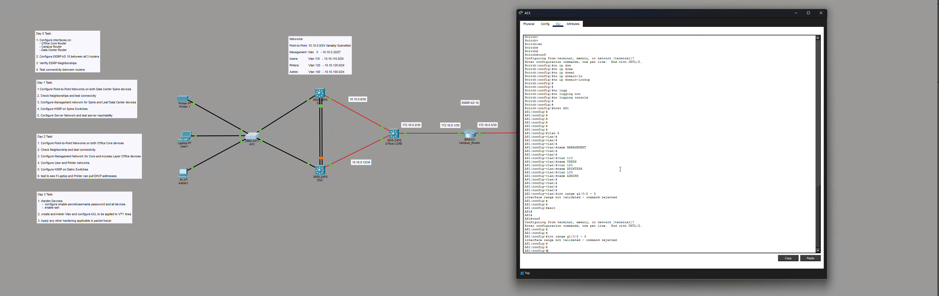
key("Up")
key("Return")
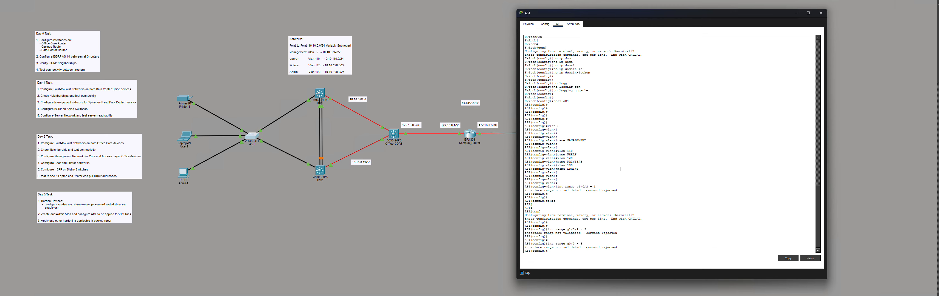
Step: Configure AS1's uplink interface range g0/1 - 2 as trunk ports with switchport mode trunk
key("Up")
key("BackSpace")
type("1 - 2")
key("Return")
key("Return")
key("Return")
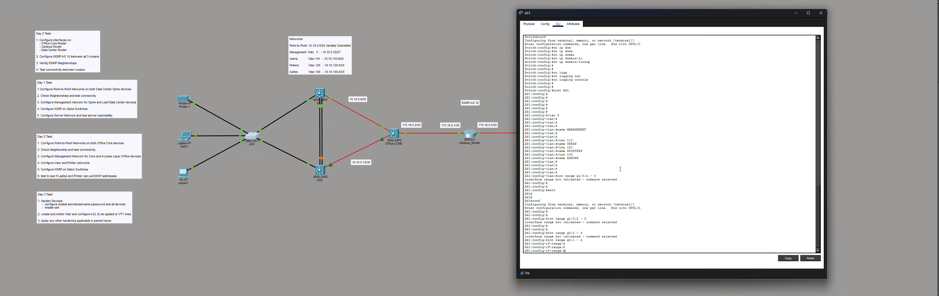
type("sw")
key("Tab")
type("m")
key("Tab")
type("tr")
key("Tab")
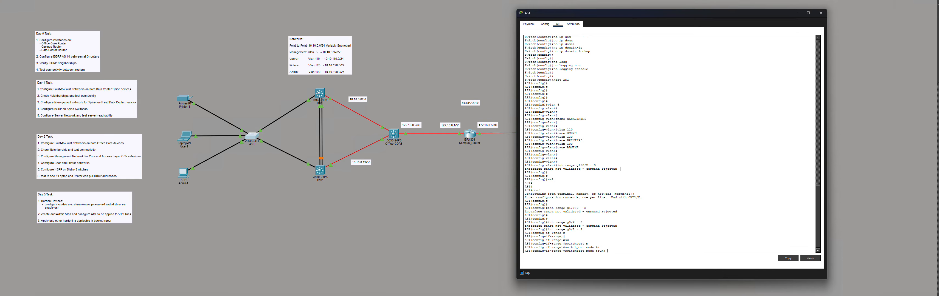
key("Return")
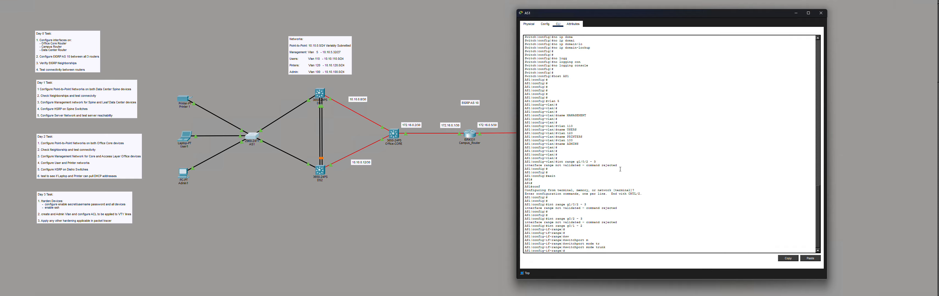
key("Return")
key("Return")
key("Return")
key("Return")
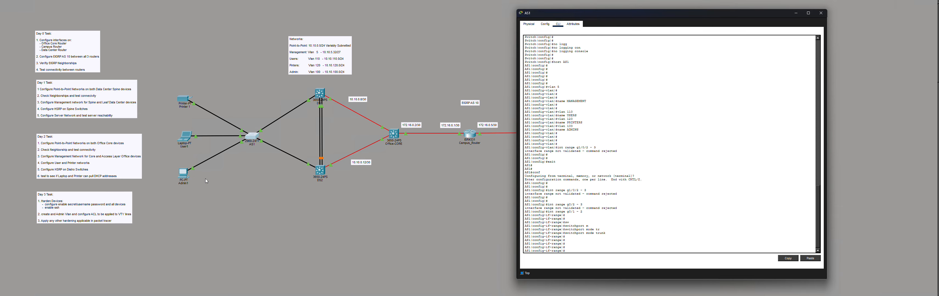
Step: Leave AS1's interface range configuration and enter configuration of the VLAN 5 interface
left_click(238, 178)
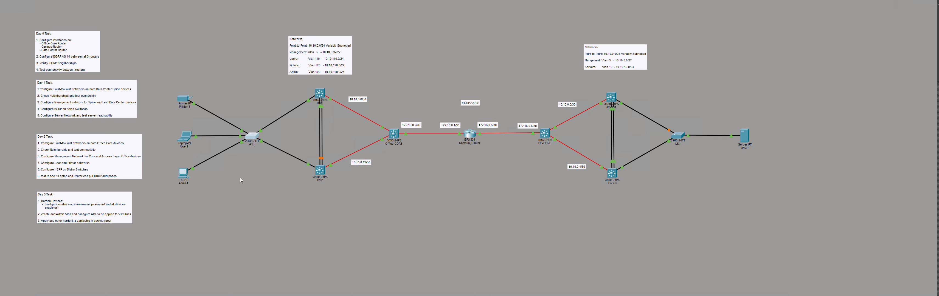
left_click(254, 137)
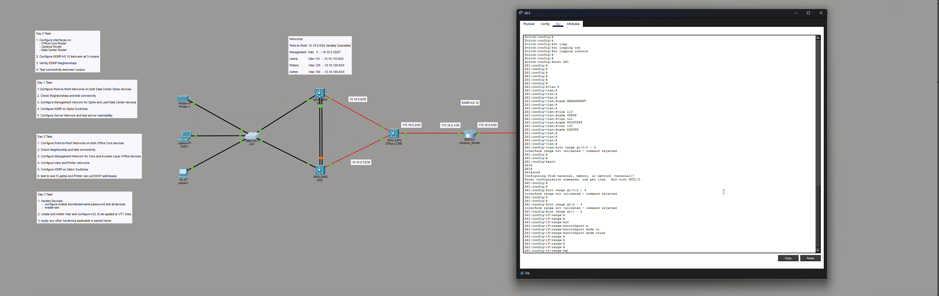
key("Return")
key("Return")
key("Return")
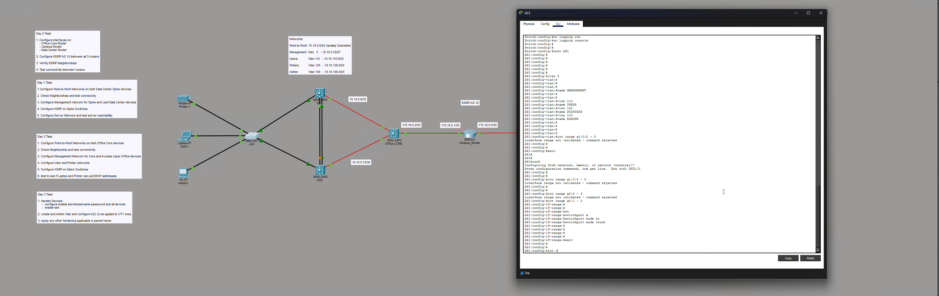
key("Return")
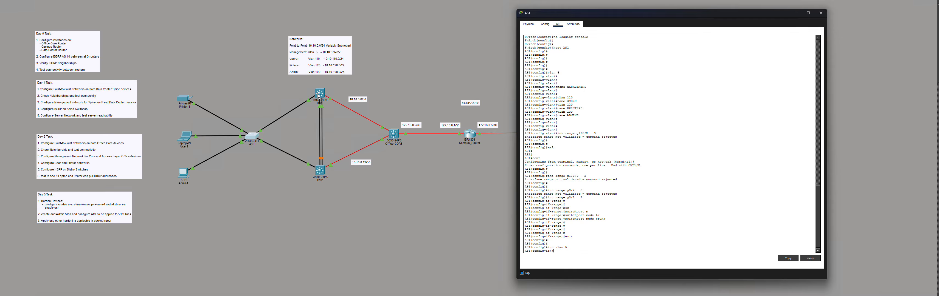
Step: Examine DS2's running configuration for the VLAN 5 management address, subnet mask and HSRP virtual IP
left_click(324, 175)
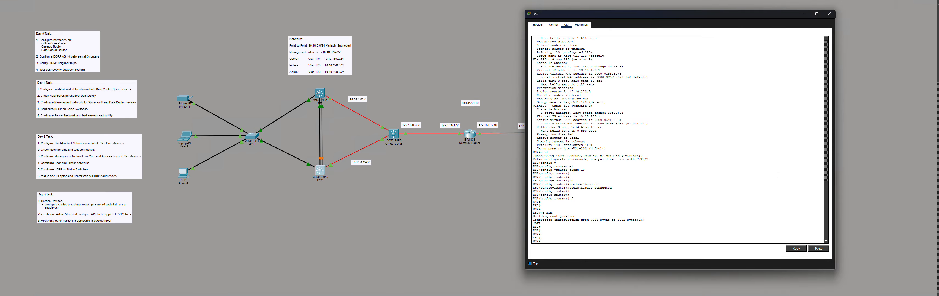
key("Return")
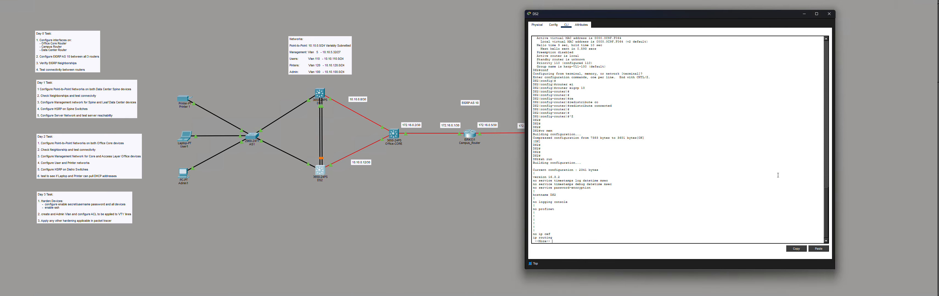
key("space")
key("space")
key("space")
key("space")
key("space")
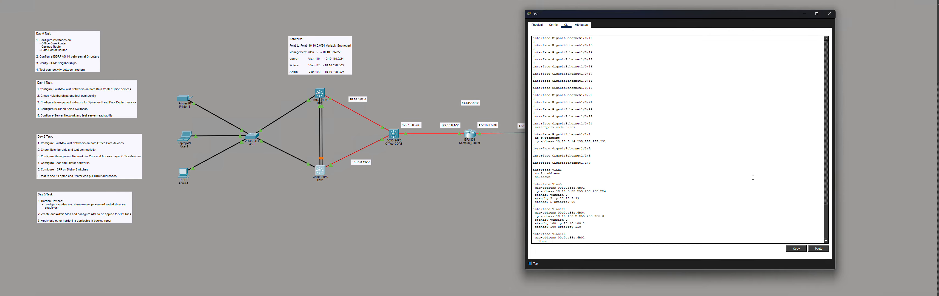
left_click_drag(576, 193, 570, 192)
left_click(348, 170)
Step: Assign AS1's VLAN 5 interface the IP address 10.10.5.36 with subnet mask 255.255.255.224
left_click(251, 136)
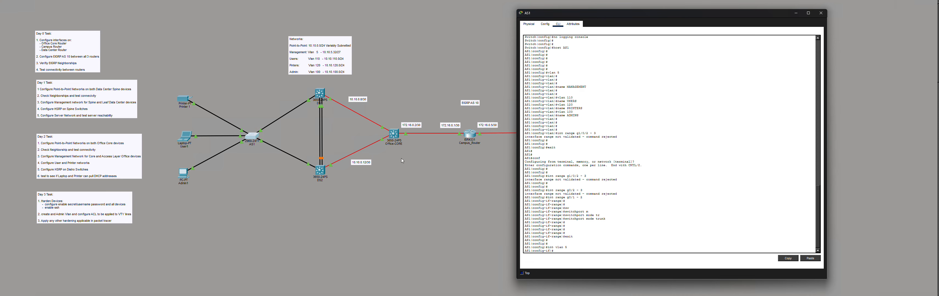
key("Return")
key("Return")
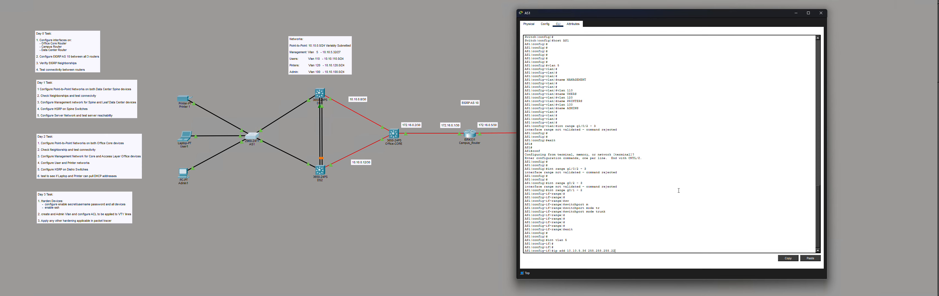
key("Return")
key("Return")
key("Return")
Step: Return to global configuration mode on AS1 and set the default gateway to 10.10.5.33
type("e")
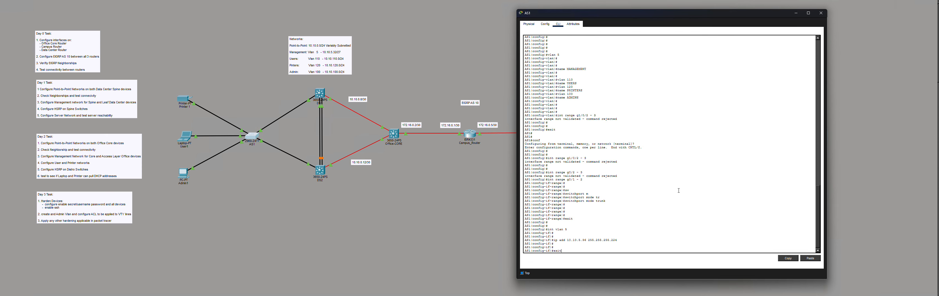
type("xit")
key("Return")
key("Return")
key("Return")
key("Return")
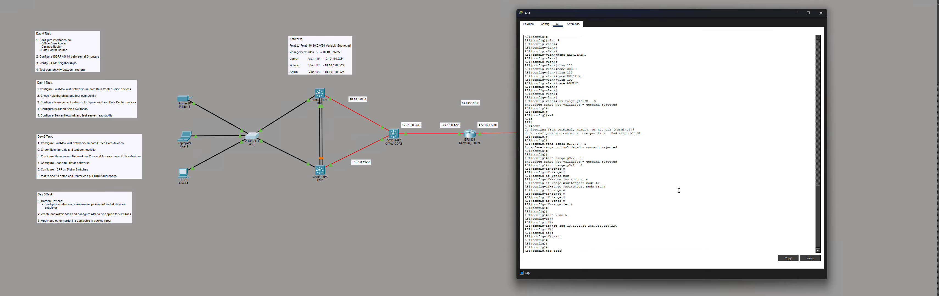
key("Tab")
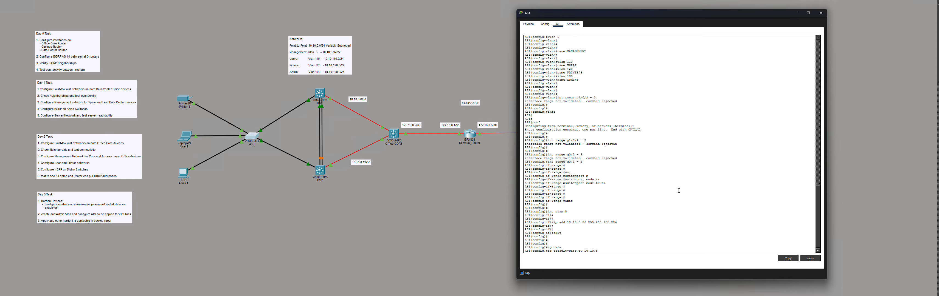
key("Return")
key("Return")
key("Return")
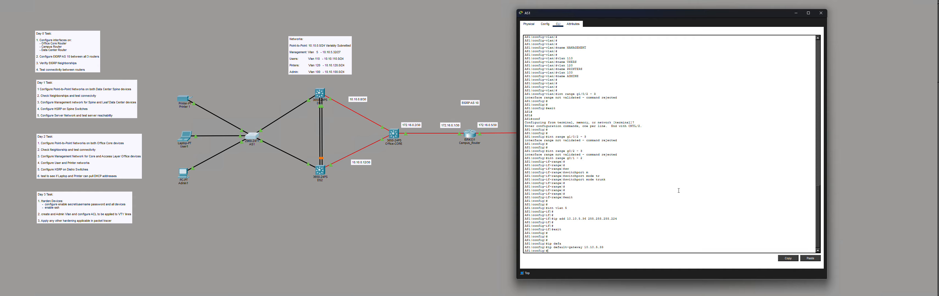
Step: Ping 10.10.10.10 from AS1's privileged EXEC mode and save the configuration with wr mem
key("ctrl+z")
key("Return")
key("Return")
key("Return")
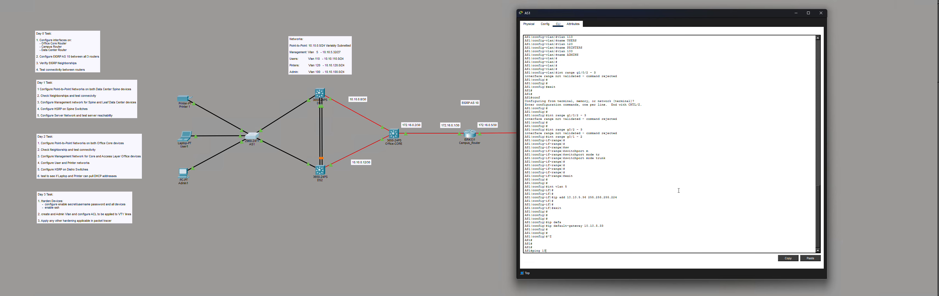
type("ping 10.10.10.10")
key("Return")
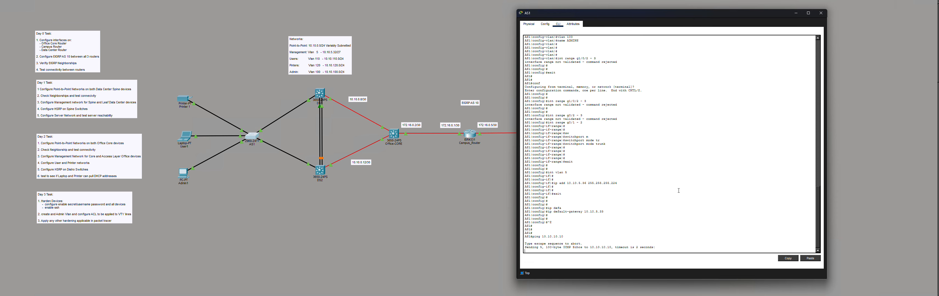
key("Return")
key("Return")
key("Return")
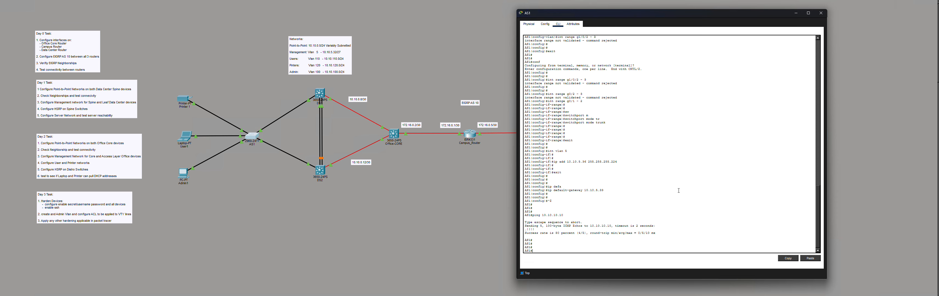
type("wr mem")
key("Return")
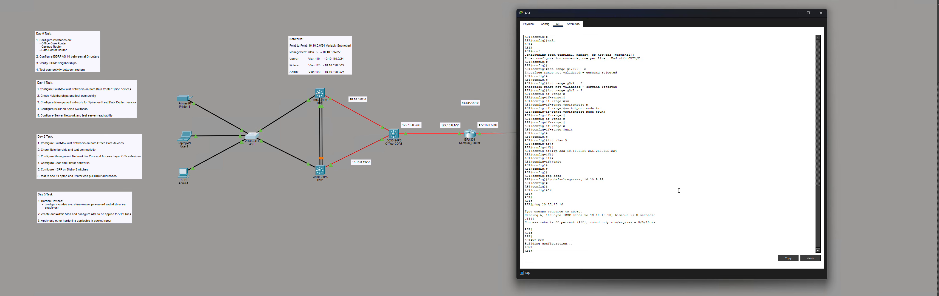
Step: Check AS1's host links in the topology and enter configuration of AS1's interface f0/2
left_click(211, 212)
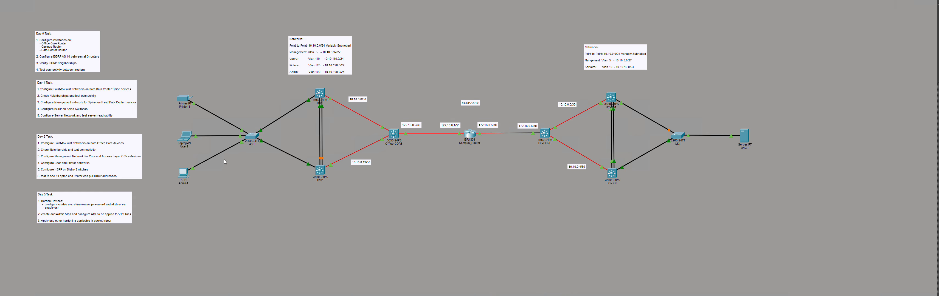
left_click(250, 138)
type("conf")
key("Return")
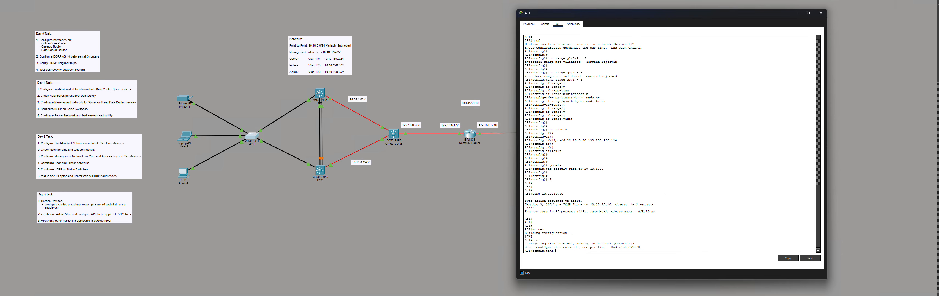
type("int f0/2")
key("Return")
key("Return")
key("Return")
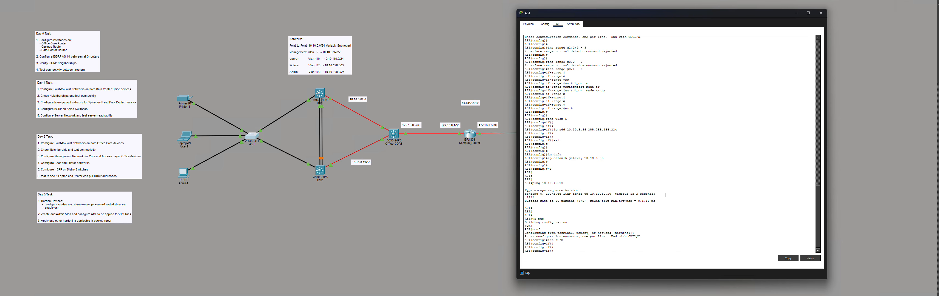
Step: Make AS1's interface f0/2 an access port with switchport mode access
type("sw")
key("Tab")
type("ac")
key("Tab")
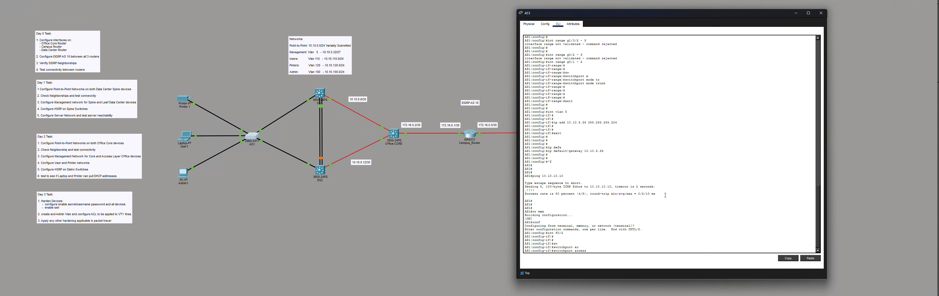
type("m")
key("Tab")
type("ode")
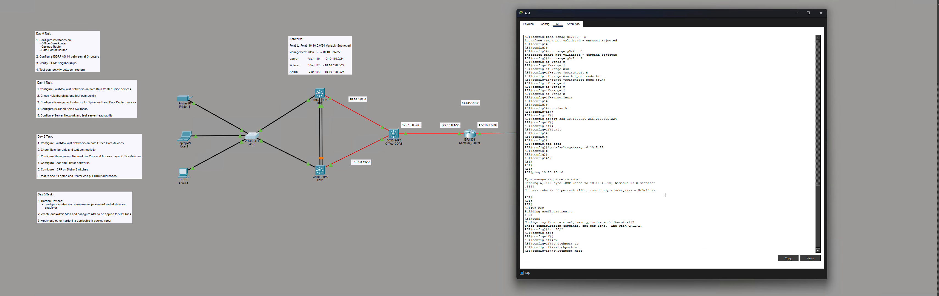
type(" ac")
key("Tab")
key("Return")
Step: Assign AS1's interface f0/2 to access VLAN 120
type("sw")
key("Tab")
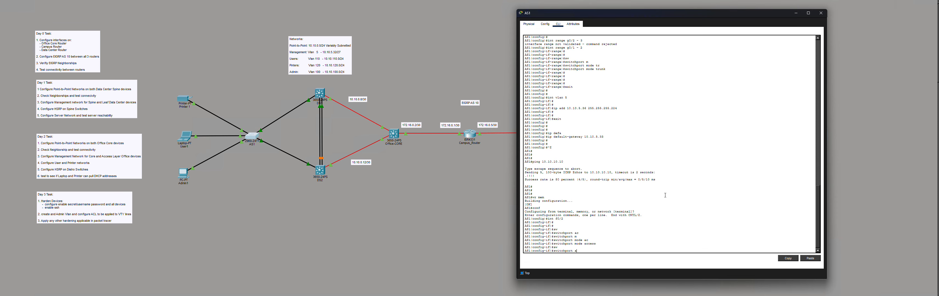
type("ac")
key("Tab")
type("vl")
key("Tab")
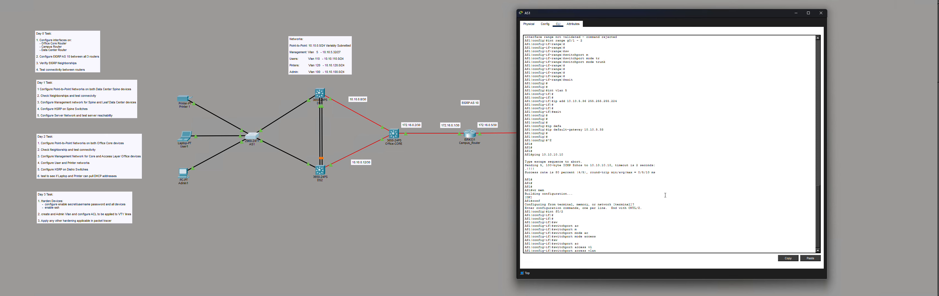
type("120")
key("Return")
key("Return")
key("Return")
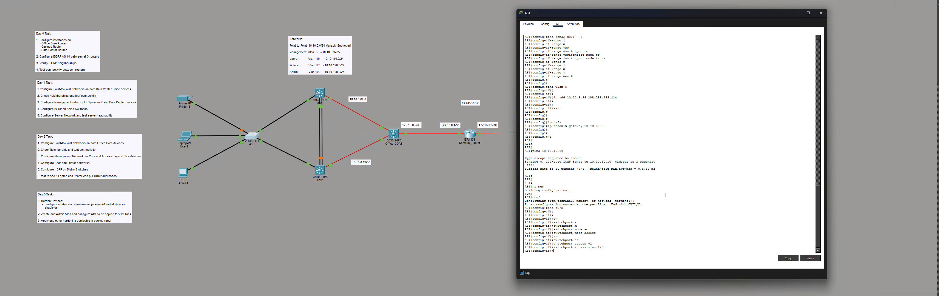
Step: Enable spanning-tree portfast on AS1's interface f0/2
left_click(428, 213)
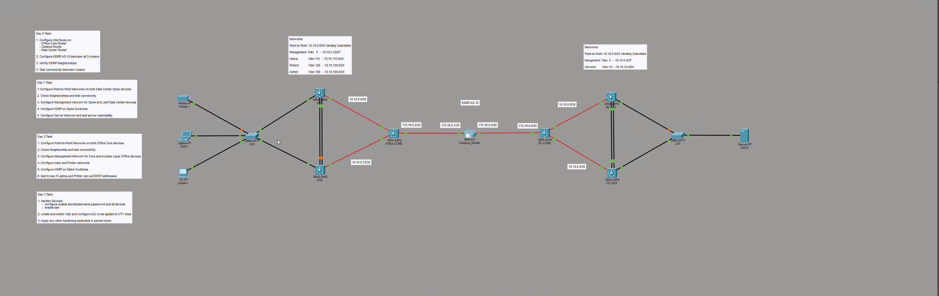
left_click(252, 136)
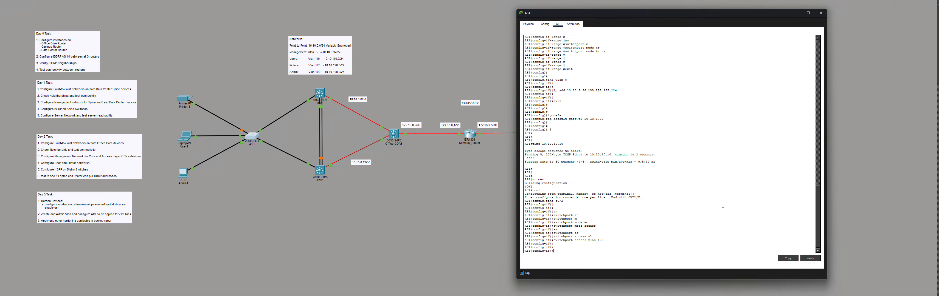
type("span")
key("Tab")
type("p")
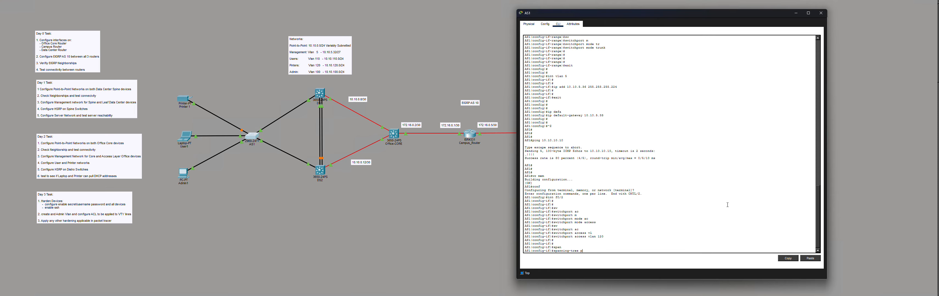
type("o")
key("Tab")
key("Return")
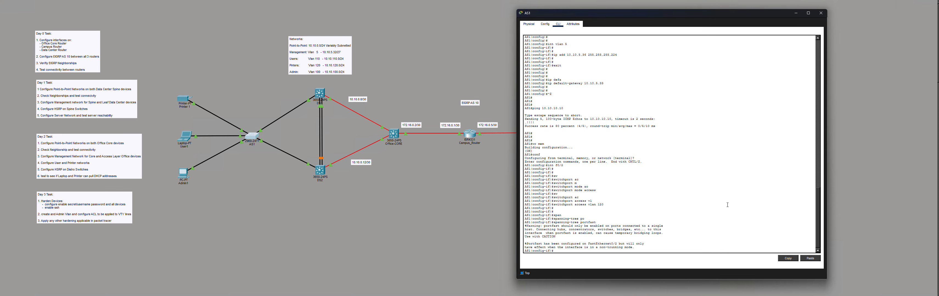
key("Return")
key("Return")
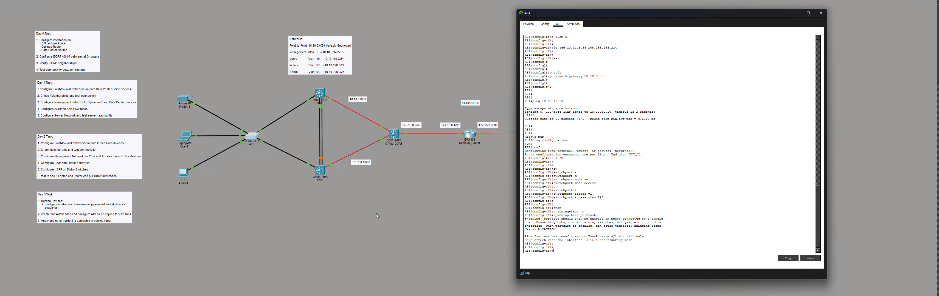
Step: Check AS1's host links and make interface f0/1 an access port with switchport mode access
left_click(363, 215)
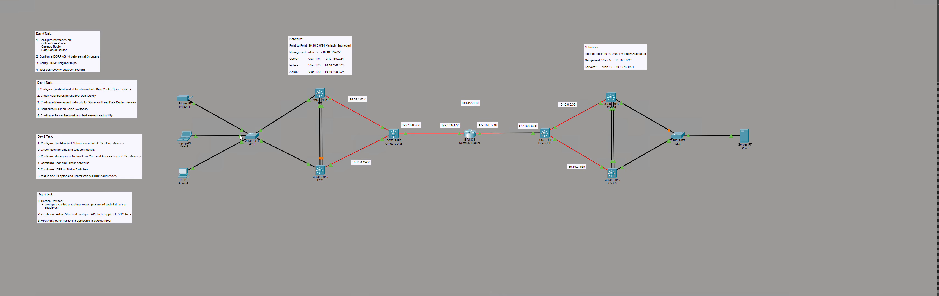
left_click(251, 136)
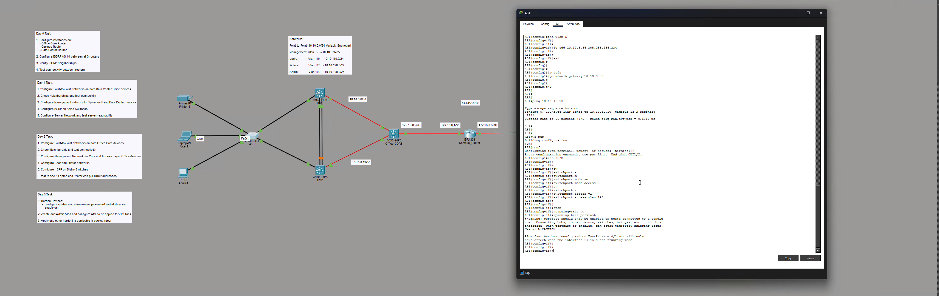
type("int f0/1")
key("Return")
key("Return")
key("Return")
type("sw")
key("Tab")
type("m")
key("Tab")
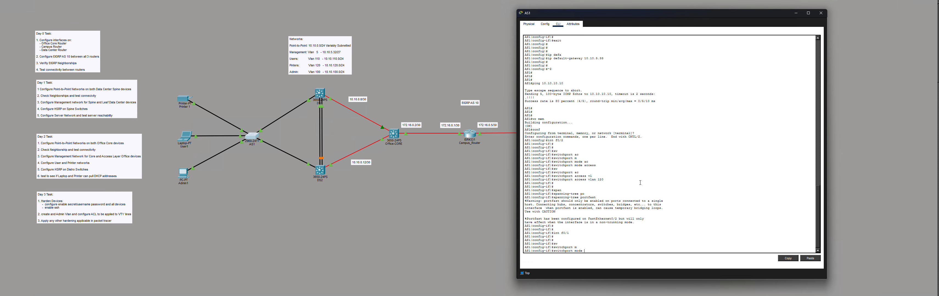
type("ac")
key("Tab")
key("Return")
Step: Assign AS1's interface f0/1 to access VLAN 110
type("sw")
key("Tab")
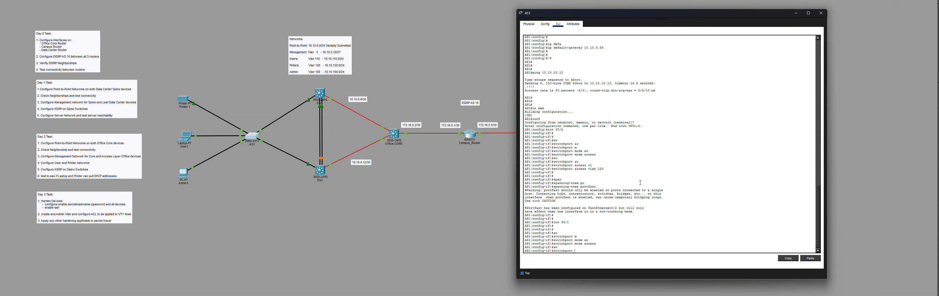
type("ac")
key("Tab")
type("vl")
key("Tab")
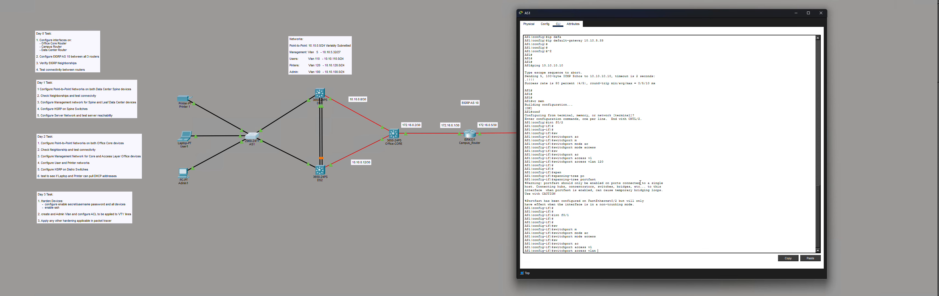
type("110")
key("Return")
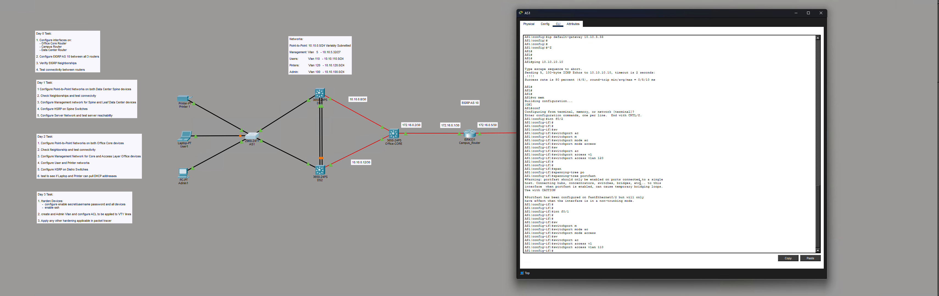
Step: Enable spanning-tree portfast on AS1's interface f0/1
type("span")
key("Tab")
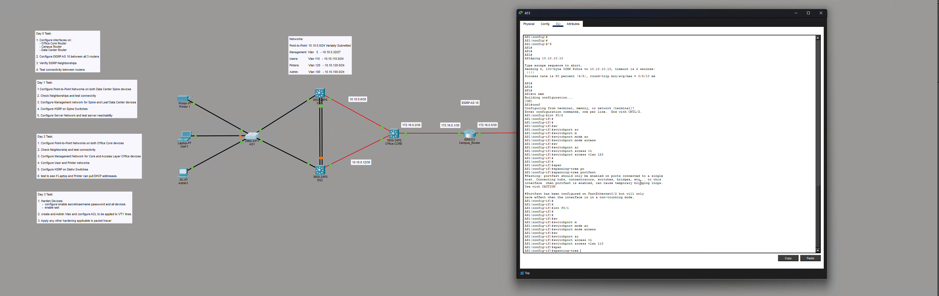
type("p")
key("Tab")
key("Return")
key("Return")
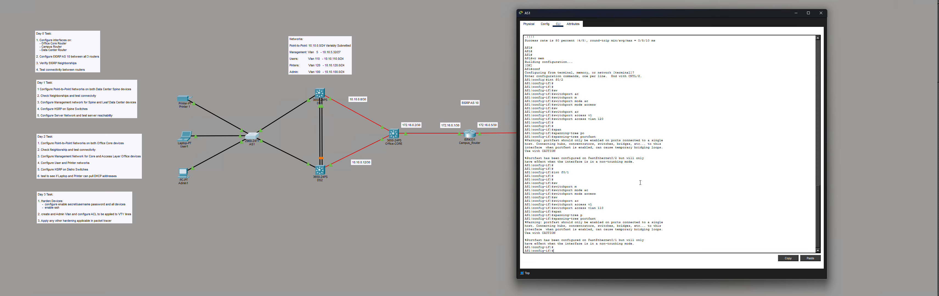
Step: Check which AS1 port connects to the admin PC and make interface f0/3 an access port with switchport mode access
left_click(226, 191)
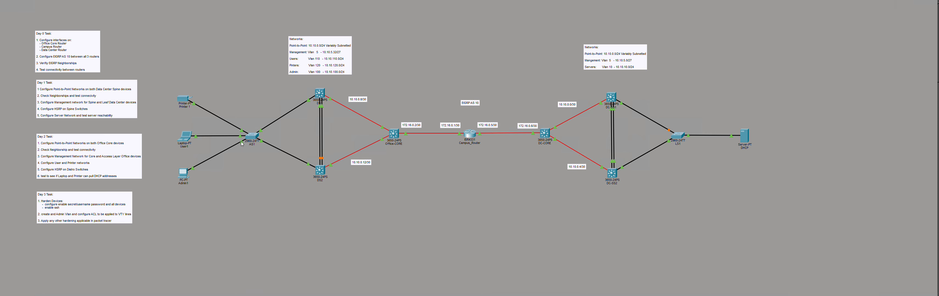
left_click(251, 137)
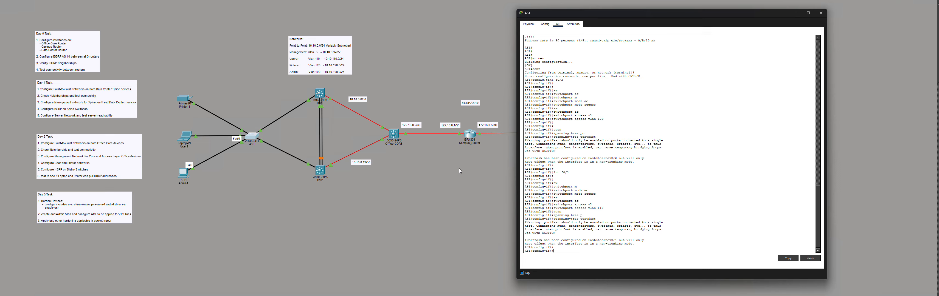
left_click(675, 198)
key("Return")
key("Return")
key("Return")
type("w")
key("Tab")
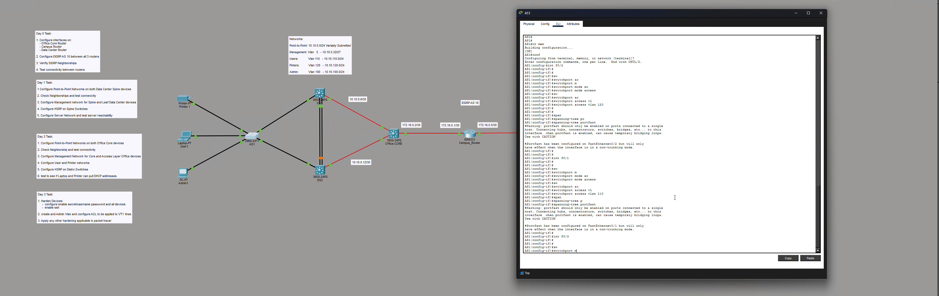
type("m")
key("Tab")
type("a")
key("Tab")
key("Return")
Step: Assign AS1's interface f0/3 to access VLAN 100
type("sw")
key("Tab")
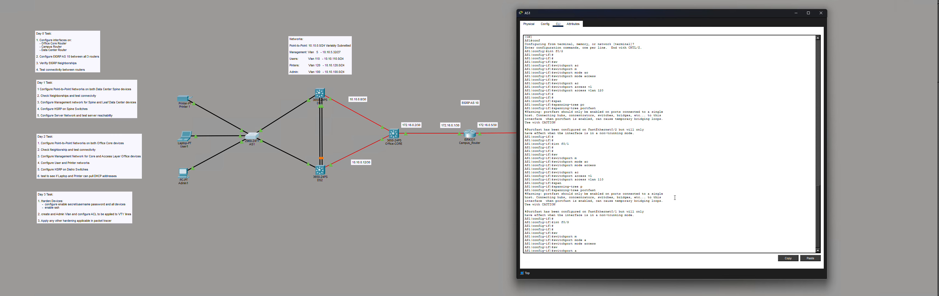
type("a")
key("Tab")
type("vl")
key("Tab")
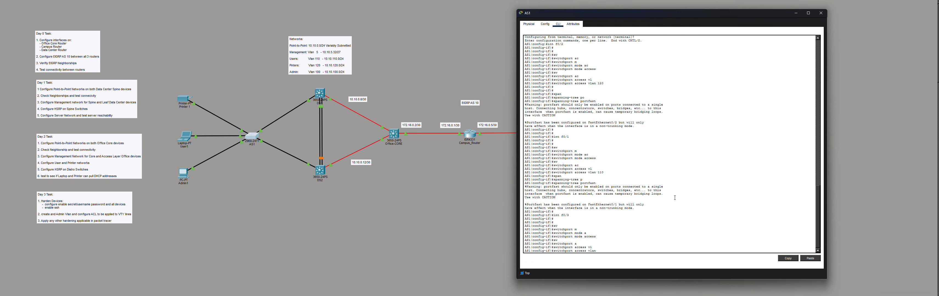
key("Return")
Step: Enable spanning-tree portfast on AS1's interface f0/3
type("spa")
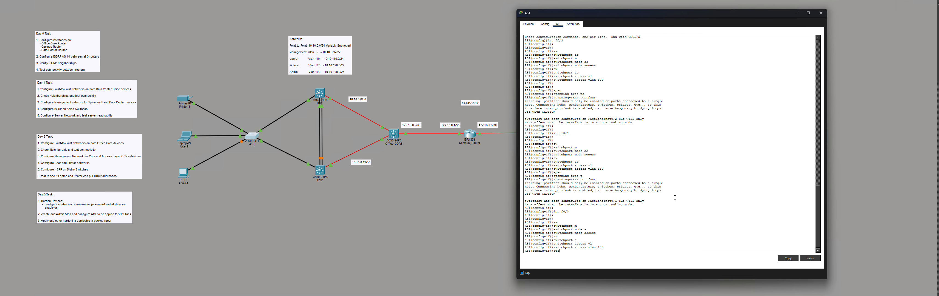
type("n")
key("Tab")
type("p")
key("Tab")
key("Return")
key("Return")
key("Return")
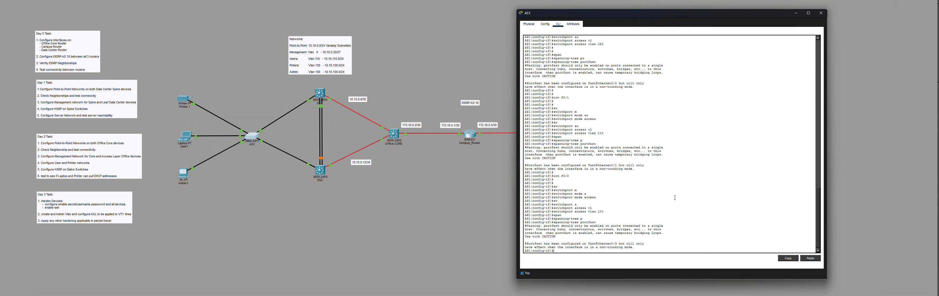
Step: Leave configuration mode on AS1, save its configuration with wr mem and close the device window
key("ctrl+z")
key("Return")
key("Return")
key("Return")
key("Return")
type("wr me")
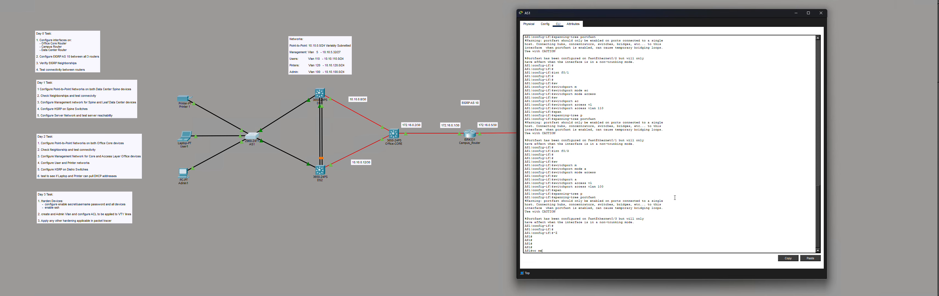
type("m")
key("Return")
key("Return")
key("Return")
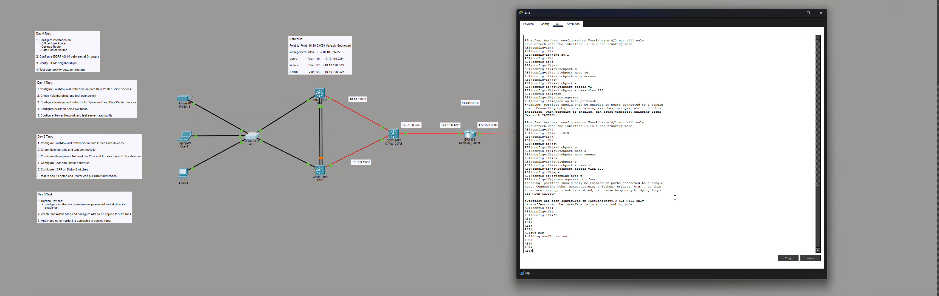
left_click(888, 84)
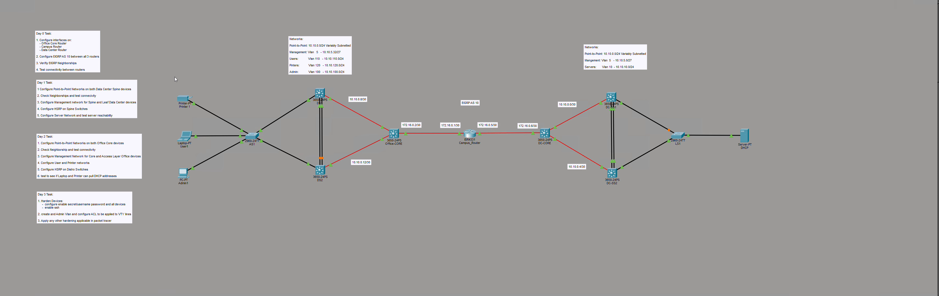
Step: Set Printer 1's IPv4 gateway and DNS to DHCP and check its FastEthernet0 addressing
double_click(183, 100)
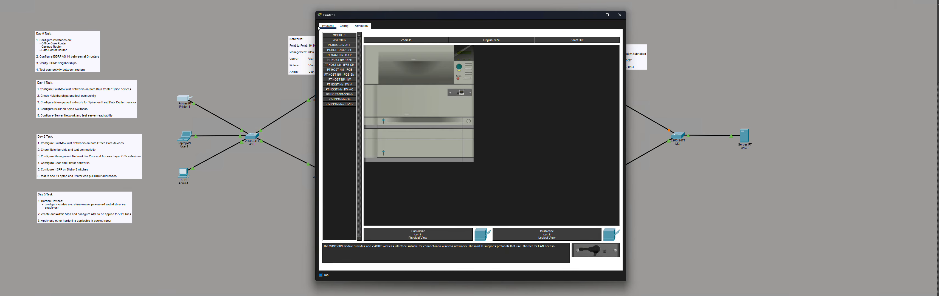
left_click(345, 26)
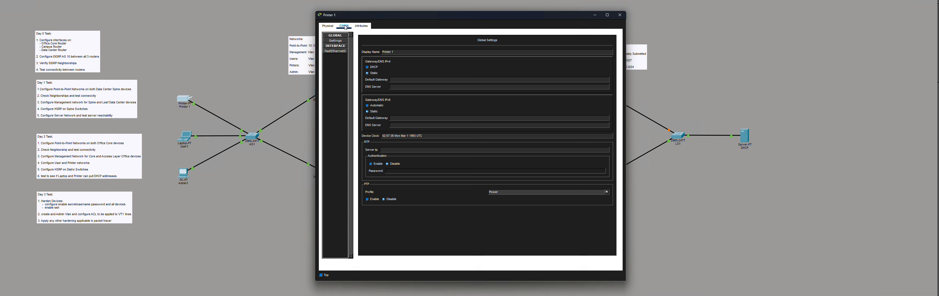
left_click(368, 67)
left_click(334, 51)
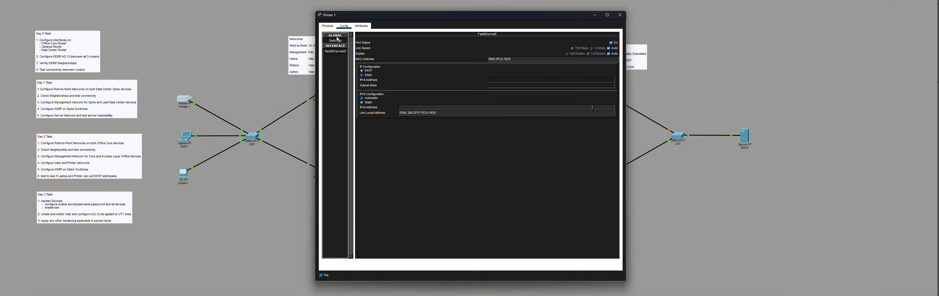
left_click(336, 41)
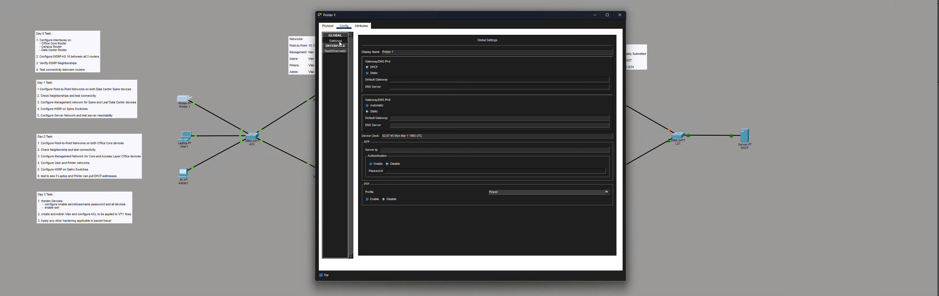
left_click(243, 42)
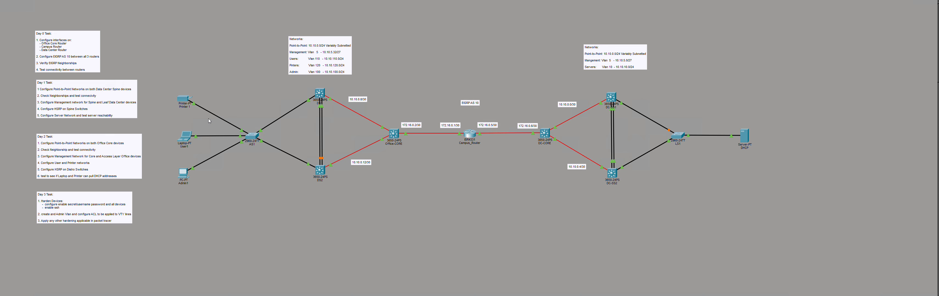
Step: Check the User1 laptop's global IPv4 settings and its GigabitEthernet0 IP configuration
left_click(185, 139)
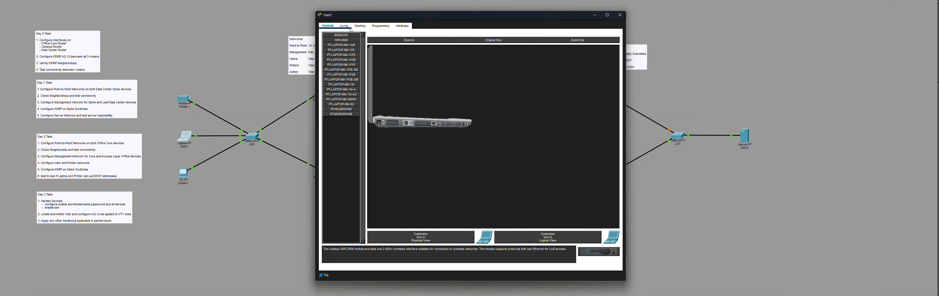
left_click(344, 26)
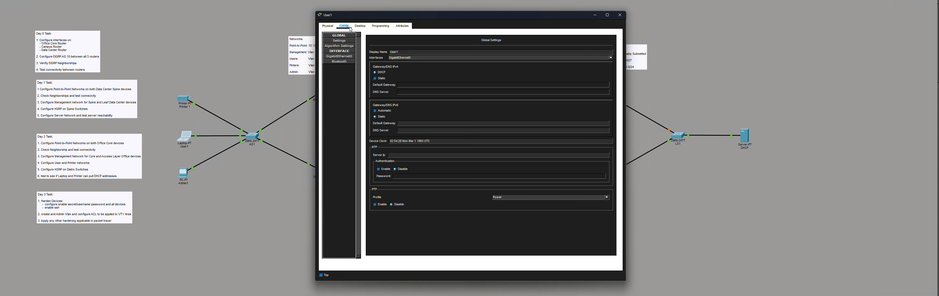
left_click(345, 57)
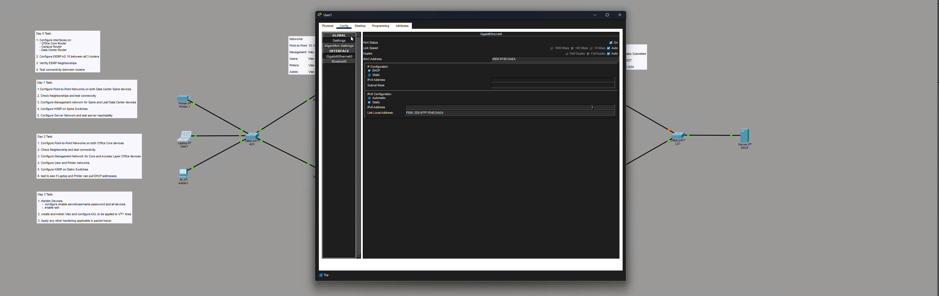
Step: Test DHCP on the User1 laptop from its command prompt with ipconfig, ipconfig /release and ipconfig /renew
left_click(359, 26)
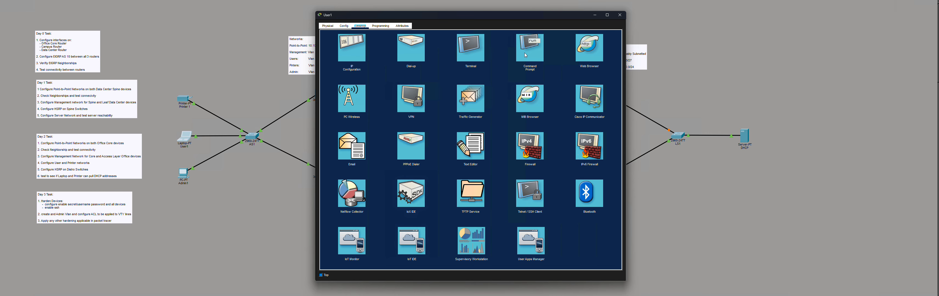
left_click(526, 54)
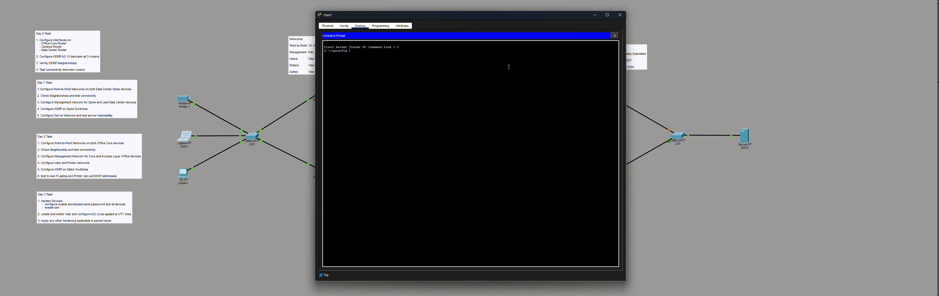
key("Return")
key("Up")
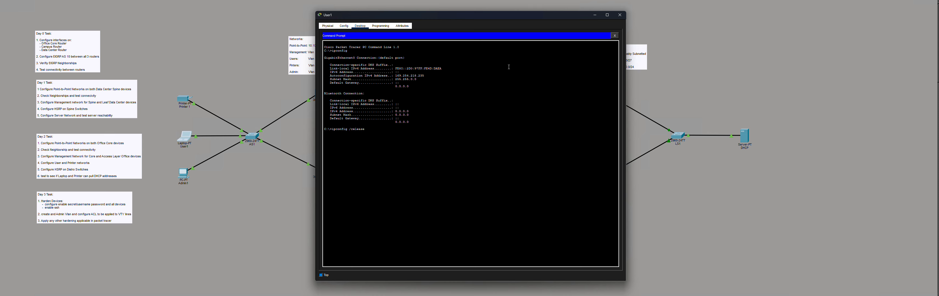
key("Return")
key("Up")
key("BackSpace")
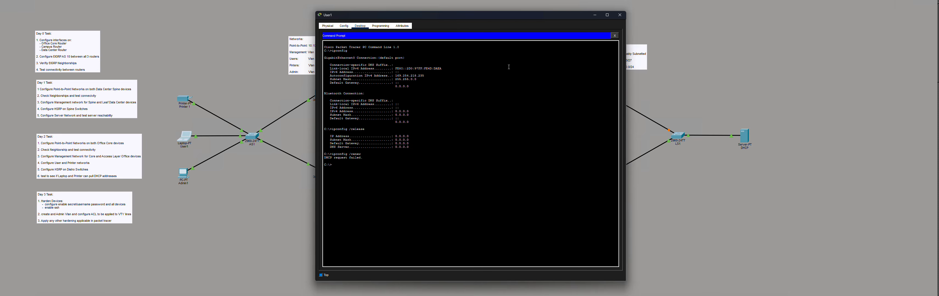
key("alt+F4")
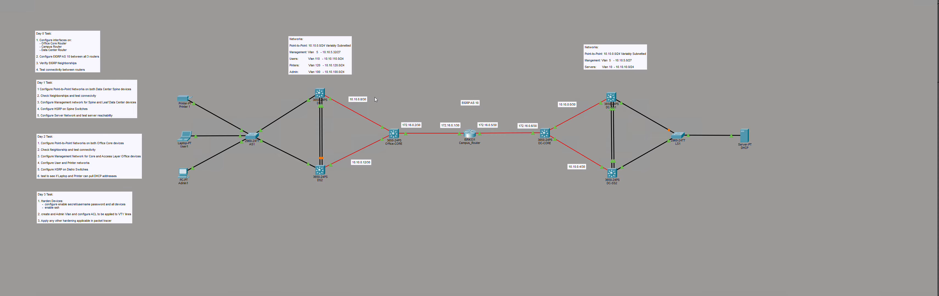
Step: Open DS1's command line and enter interface configuration for VLAN 110
left_click(320, 95)
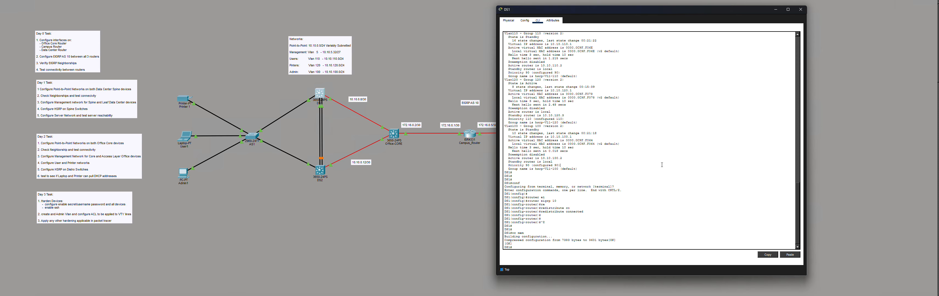
key("Return")
key("Return")
key("Return")
type("conf")
key("Return")
key("Return")
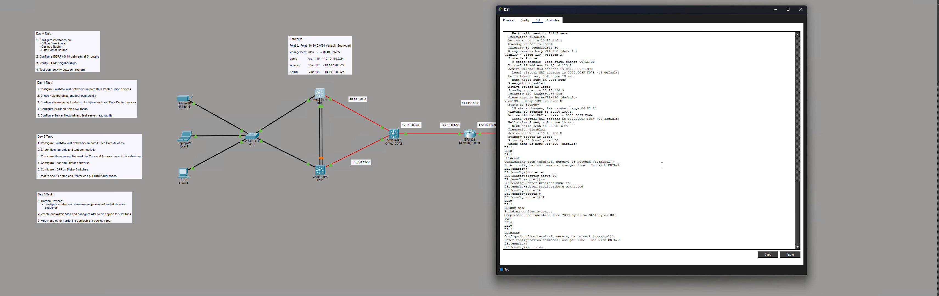
key("Return")
key("Return")
key("Return")
key("Return")
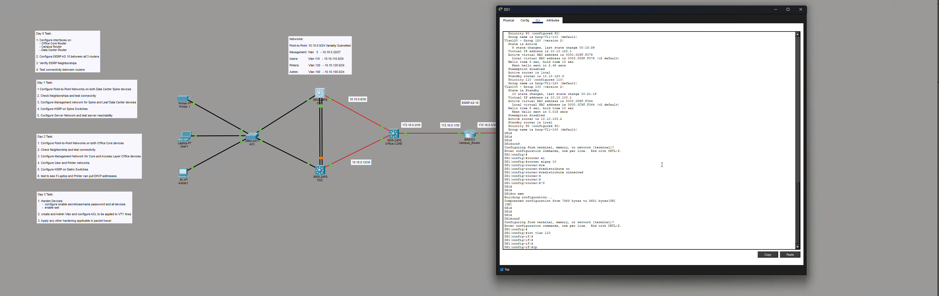
Step: Set the IP helper address 10.10.10.10 on DS1's VLAN 110 interface
type("ip he")
key("Tab")
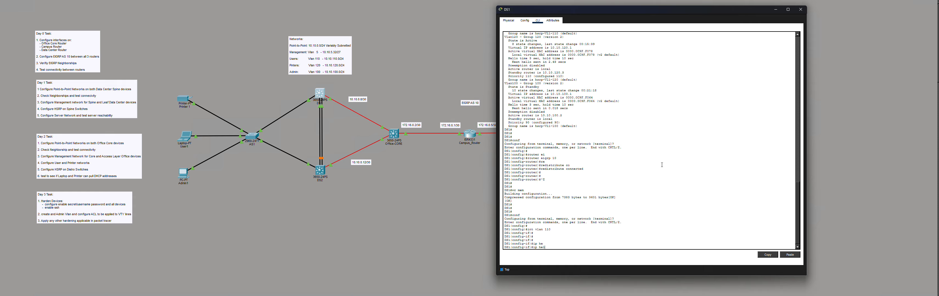
type("l")
key("Tab")
type("?")
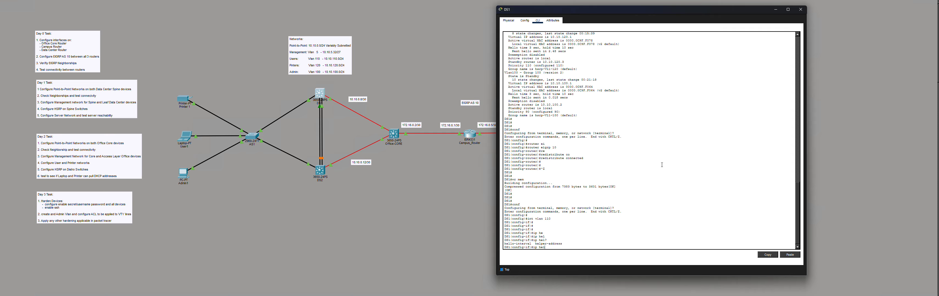
type("p")
key("Tab")
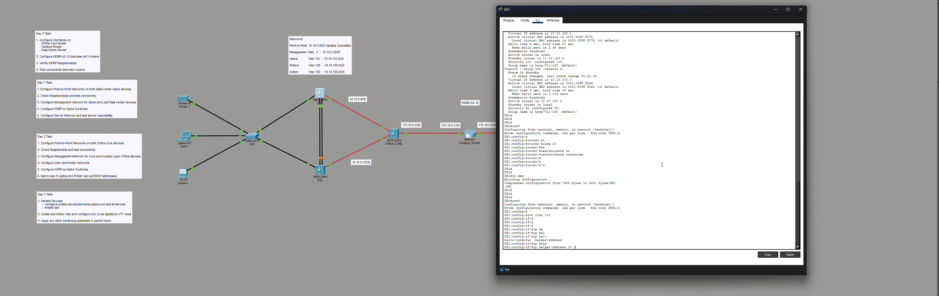
type("10.10.10.10")
key("Return")
key("Return")
key("Return")
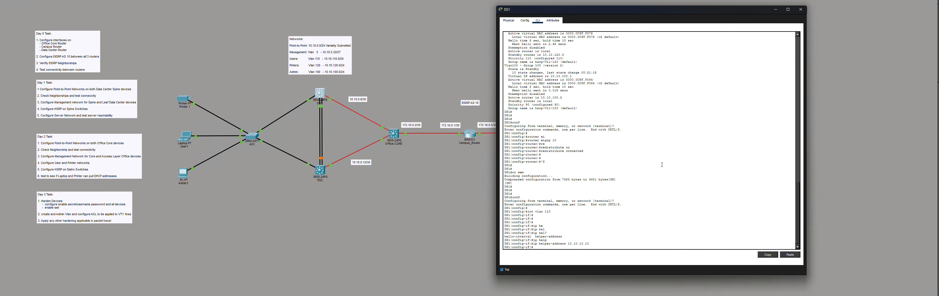
Step: Exit configuration mode on DS1 back to the privileged prompt
key("ctrl+z")
key("Return")
key("Return")
key("Return")
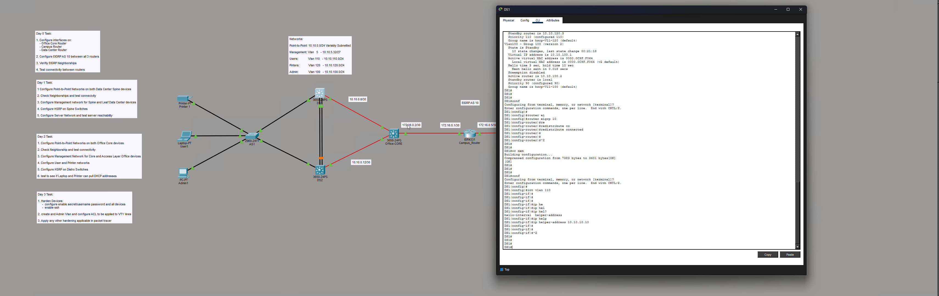
Step: Open DS2's command line, exit the running output listing and enter interface configuration for VLAN 110
left_click(320, 170)
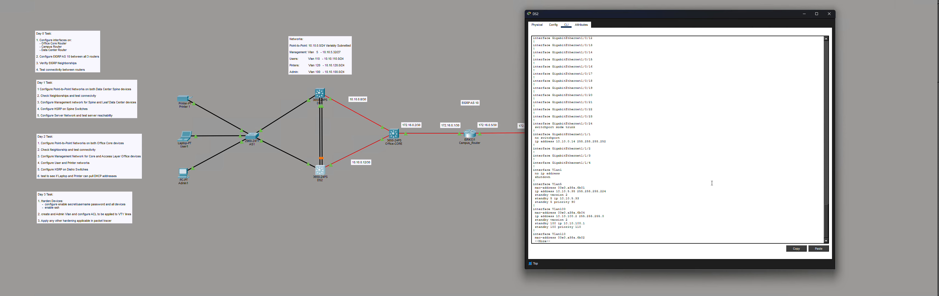
key("q")
key("Return")
key("Return")
key("Return")
type("conf")
key("Return")
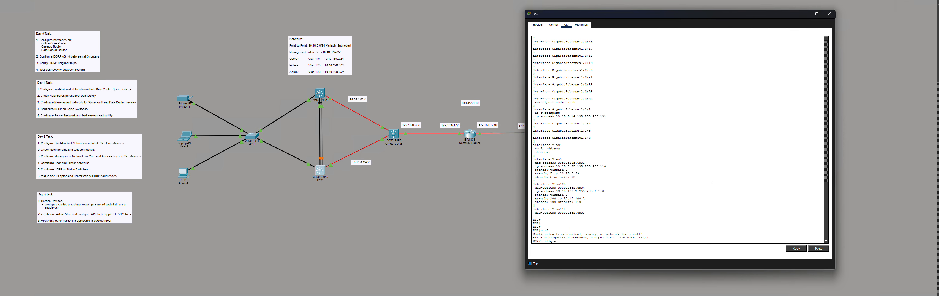
type("int vlan 110")
key("Return")
key("Return")
key("Return")
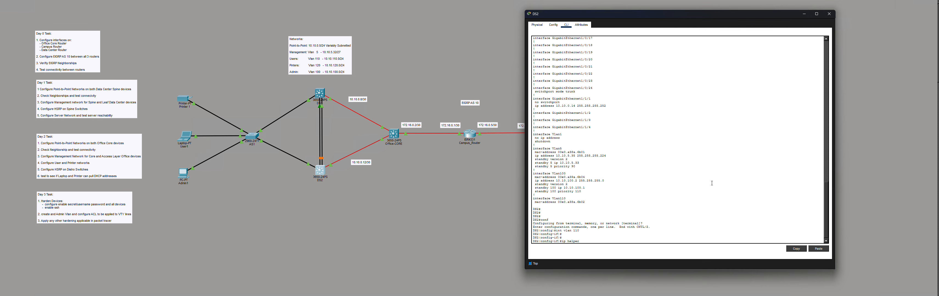
Step: Set the IP helper address 10.10.10.10 on DS2's VLAN 110 interface and leave configuration mode
type("ip helper-add")
key("Tab")
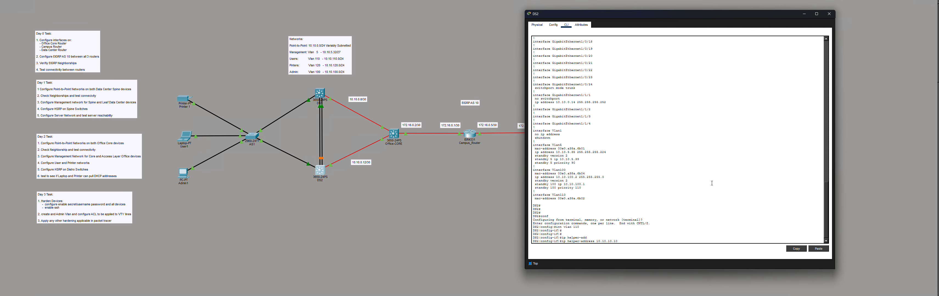
type("10.10.10.10")
key("Return")
key("Return")
key("Return")
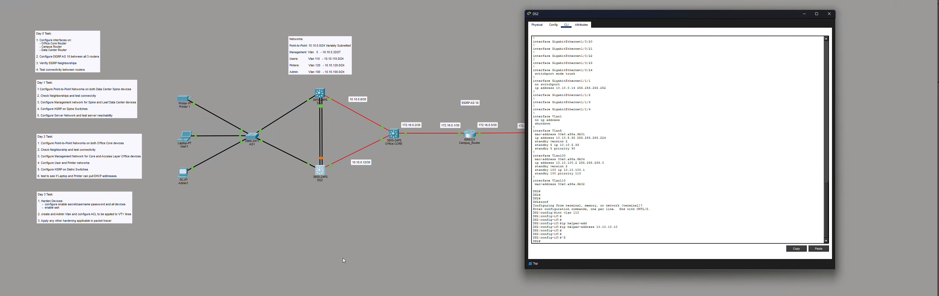
left_click(343, 258)
Step: Renew the User1 laptop's DHCP lease with ipconfig /renew and check the address it receives
left_click(185, 137)
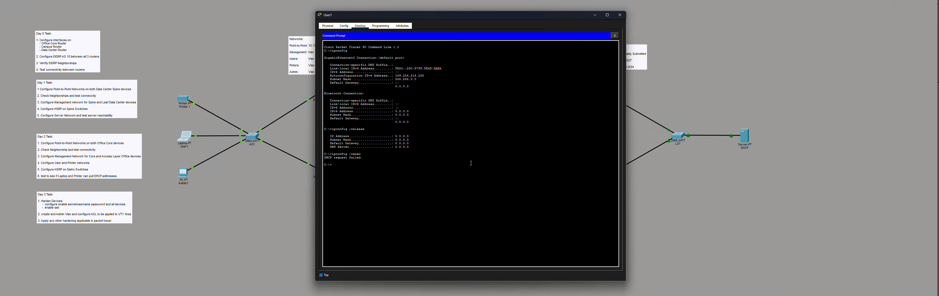
key("Return")
key("Return")
key("Return")
key("Up")
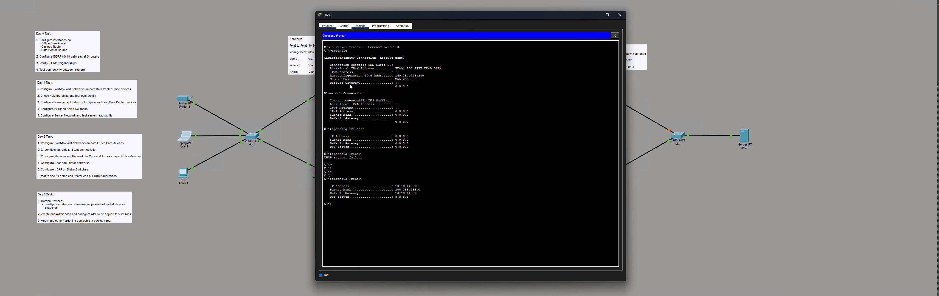
left_click_drag(325, 183, 403, 186)
left_click(419, 187)
left_click(277, 207)
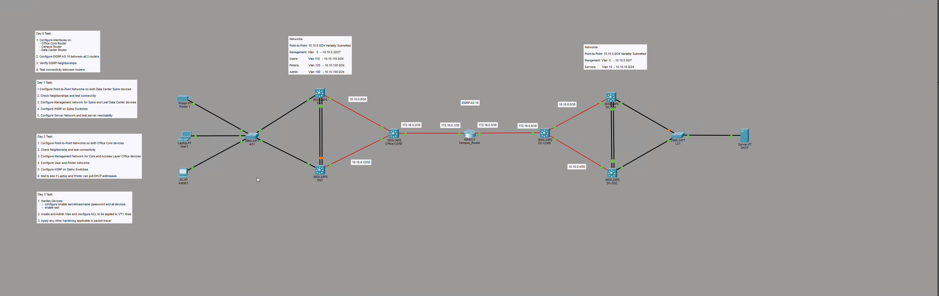
Step: Set the IP helper address 10.10.10.10 on DS1's VLAN 120 interface
left_click(320, 96)
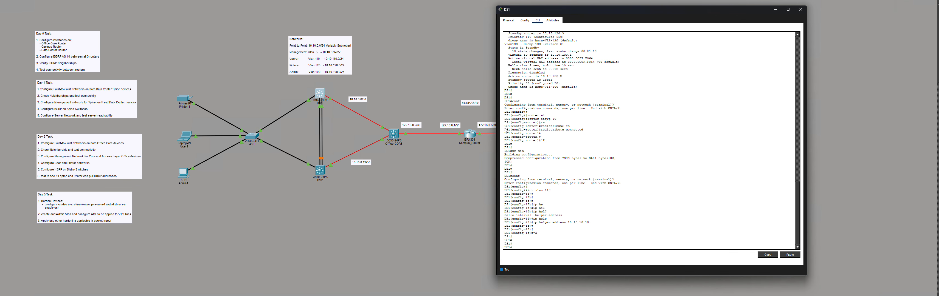
type("conf")
key("Return")
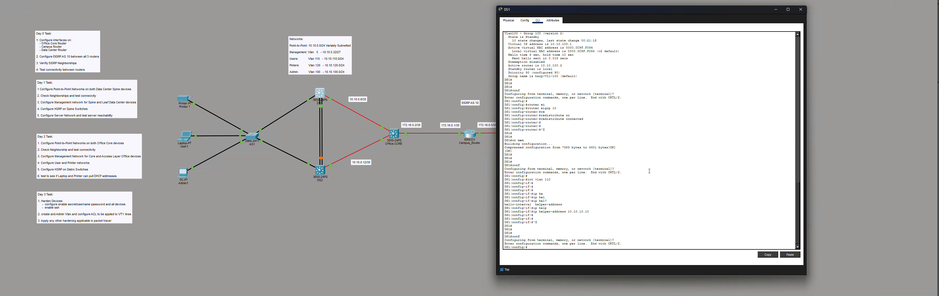
key("Return")
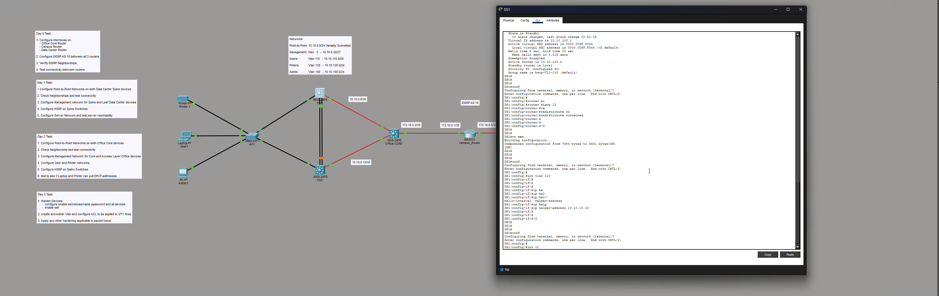
key("Return")
key("Return")
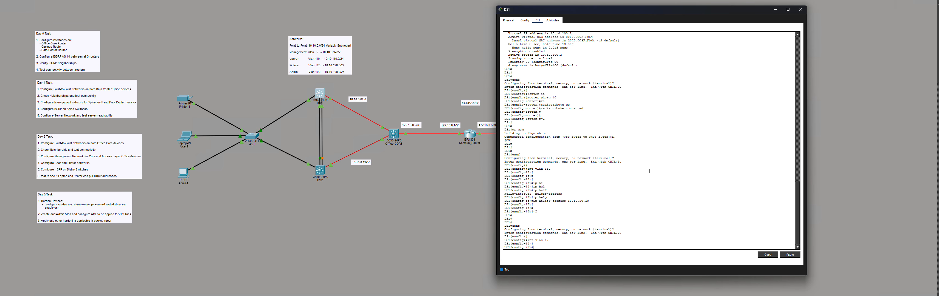
type("ip helper-address 10.10.10.10")
key("Return")
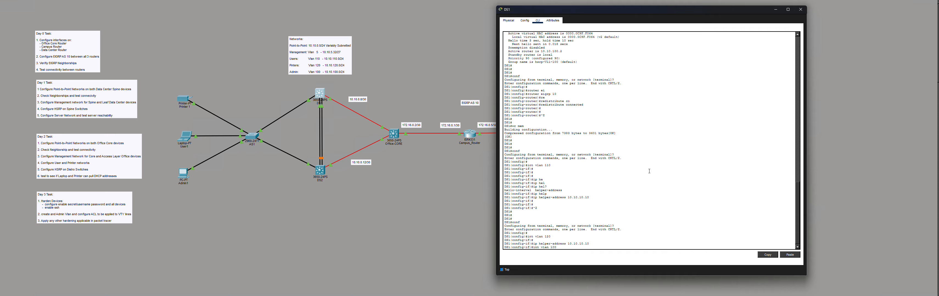
Step: Set the IP helper address 10.10.10.10 on DS1's VLAN 100 interface
key("Return")
key("Return")
key("Return")
key("Up")
key("Up")
key("Return")
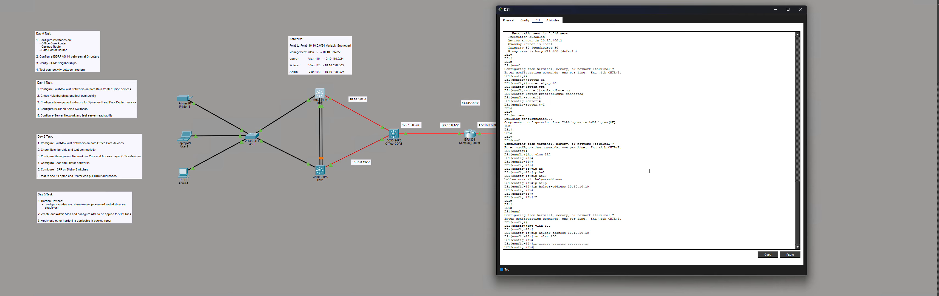
Step: Leave configuration mode on DS1 and save its configuration with wr mem
key("Return")
key("Return")
key("ctrl+z")
key("Return")
key("Return")
type("wr mem")
key("Return")
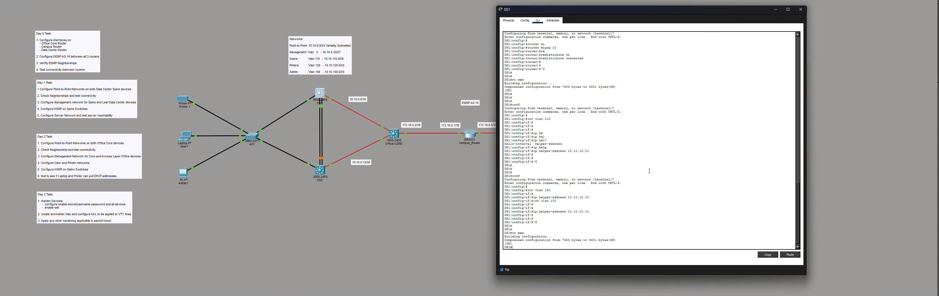
Step: Set the IP helper address 10.10.10.10 on DS2's VLAN 100 interface
left_click(329, 172)
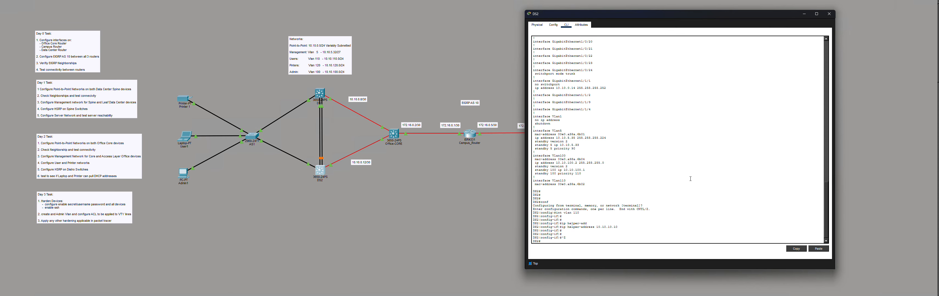
type("conf")
key("Return")
type("int vlan 1")
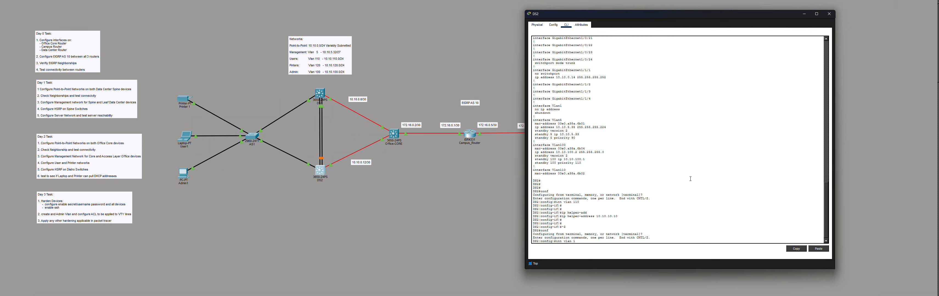
type("00")
key("Return")
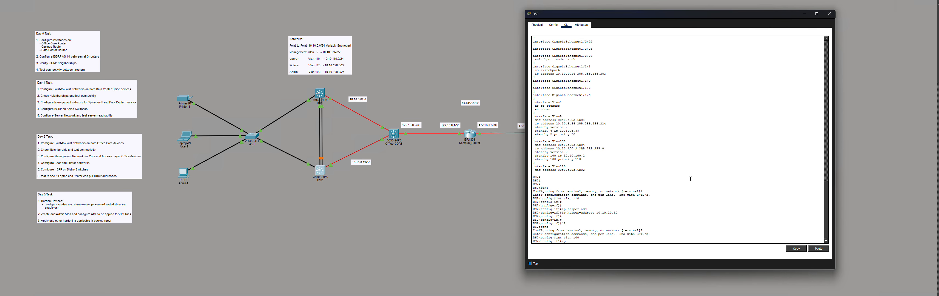
key("Up")
key("Up")
key("Return")
key("Return")
key("Return")
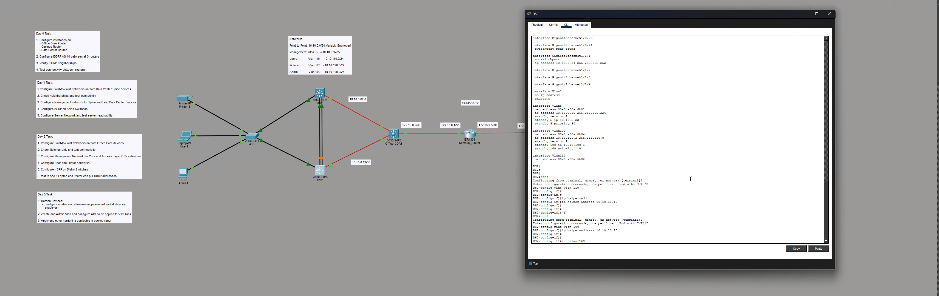
Step: Set the IP helper address 10.10.10.10 on DS2's VLAN 120 interface
key("Return")
key("Return")
key("Return")
key("Up")
key("Up")
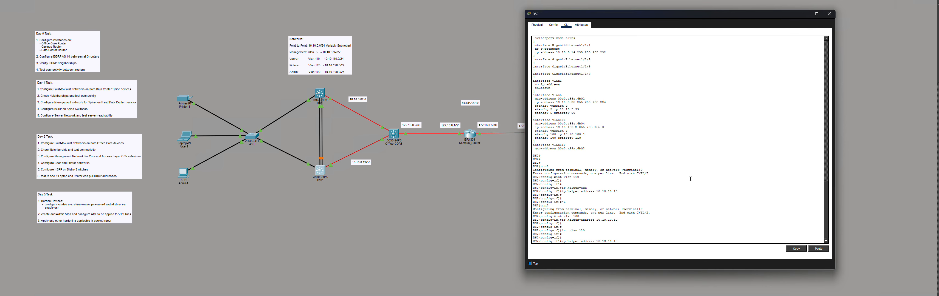
key("Return")
key("Return")
key("Return")
Step: Leave configuration mode on DS2, save its configuration with wr mem and close its window
key("ctrl+z")
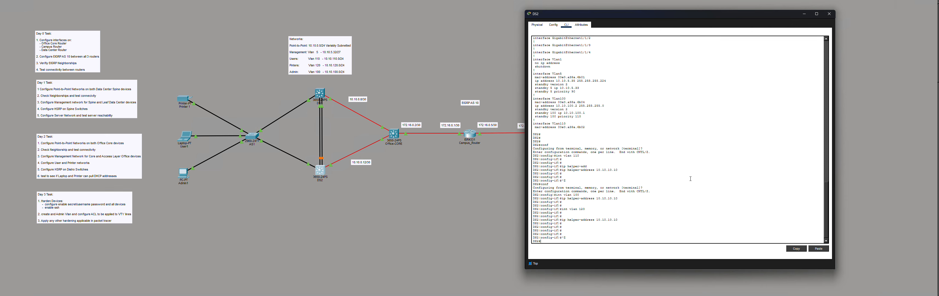
key("Return")
key("Return")
type("wr mem")
key("Return")
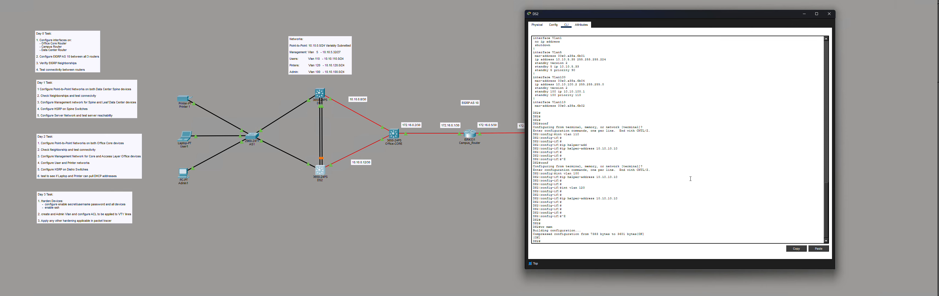
key("alt+F4")
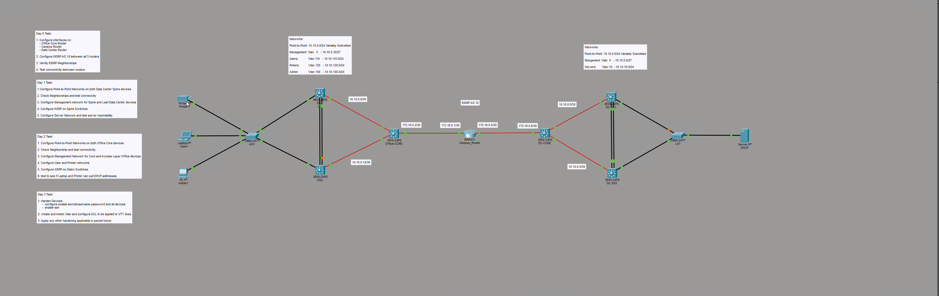
Step: Check the DHCP-assigned IP configuration on Printer 1's FastEthernet0 interface
left_click(187, 103)
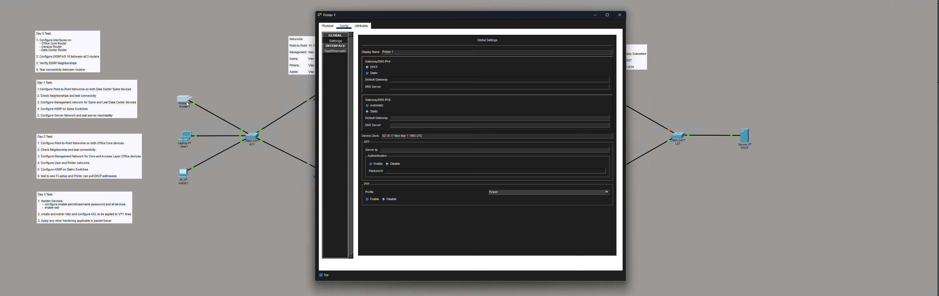
left_click(345, 52)
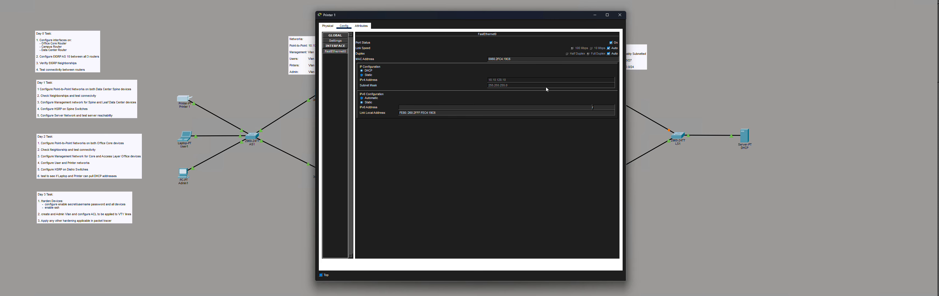
left_click(595, 16)
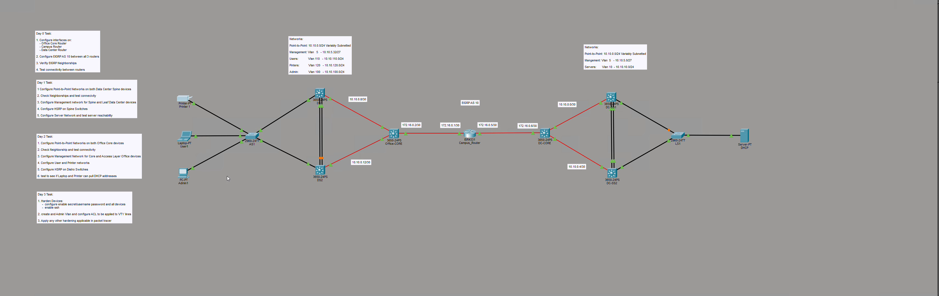
Step: Switch the Admin1 PC's IPv4 configuration to DHCP and check the address on its FastEthernet0 interface
left_click(182, 175)
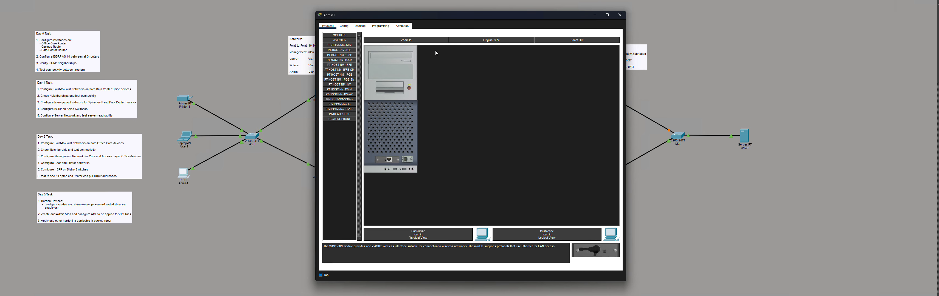
left_click(344, 26)
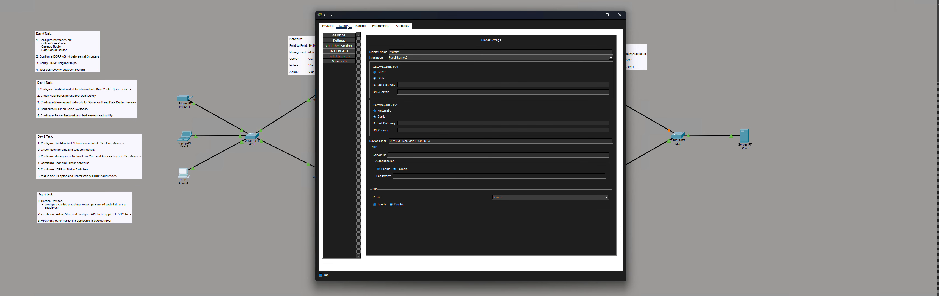
left_click(381, 72)
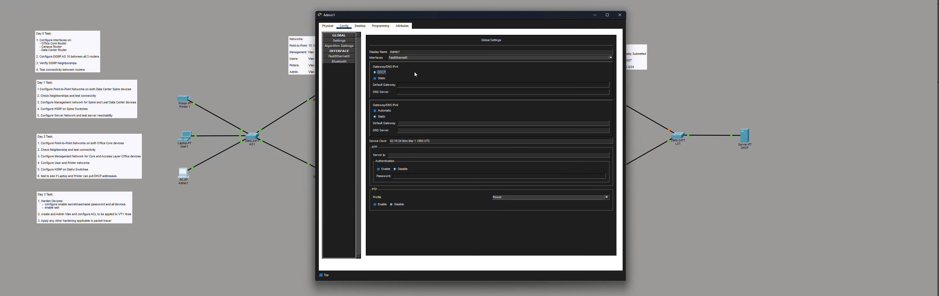
left_click(339, 57)
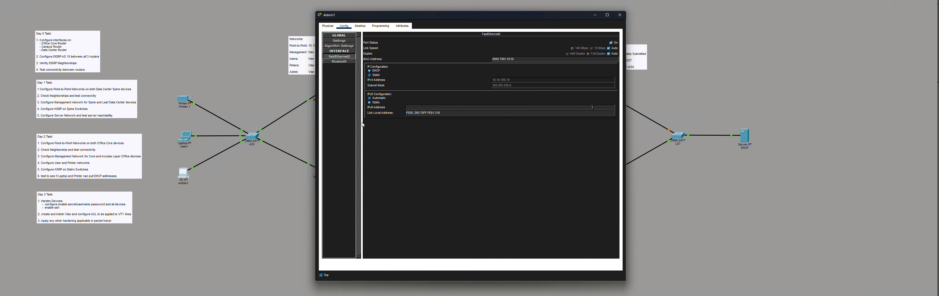
left_click(265, 109)
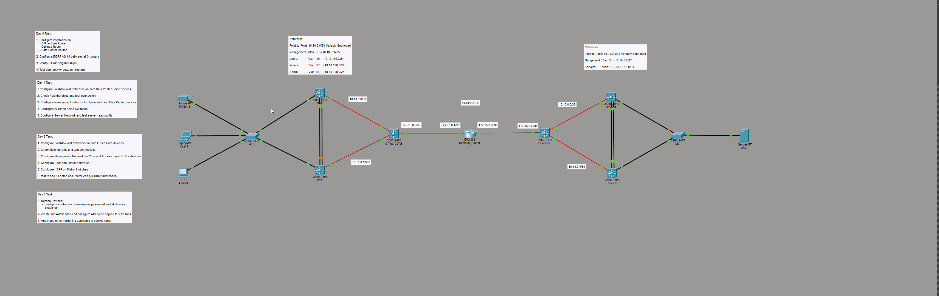
Step: Ping the DHCP server at 10.10.10.10 from the Admin1 PC's command prompt, running the test twice
left_click(183, 173)
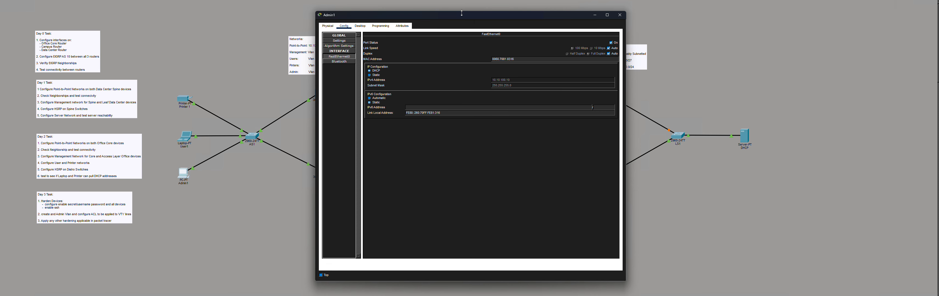
left_click(363, 26)
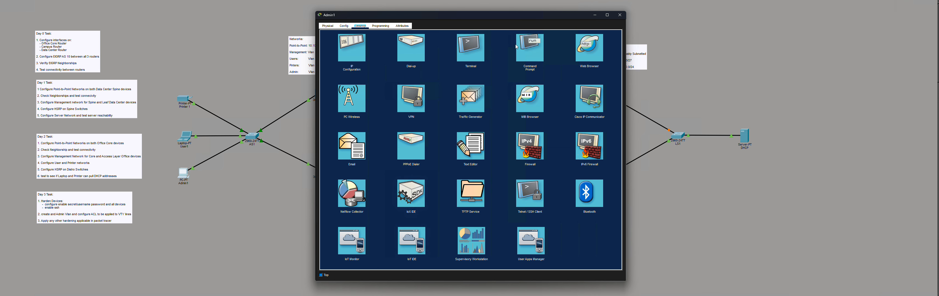
left_click(530, 50)
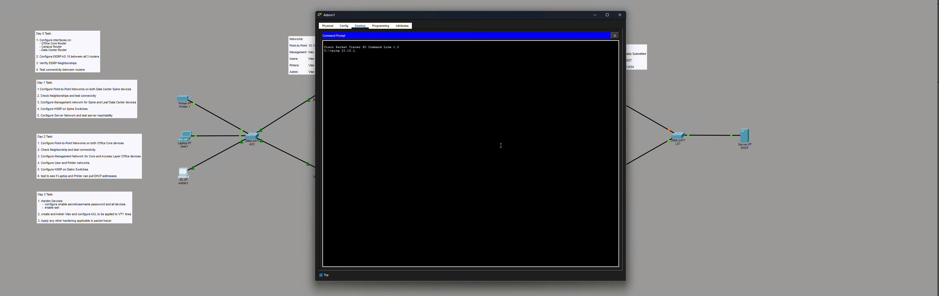
key("Return")
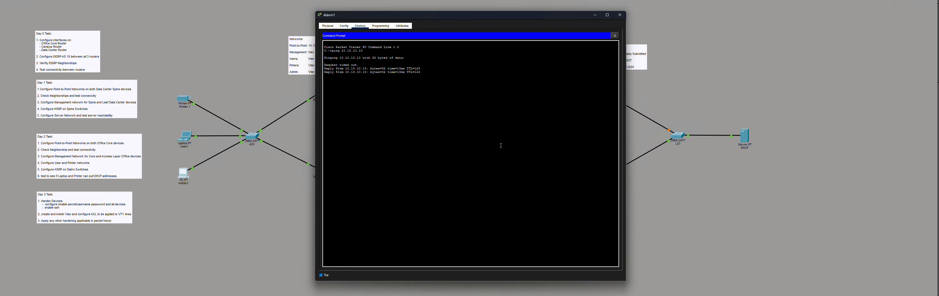
key("Return")
key("Return")
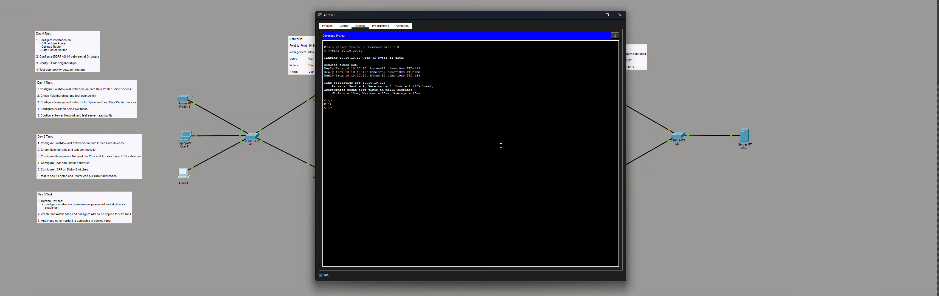
key("Up")
key("Return")
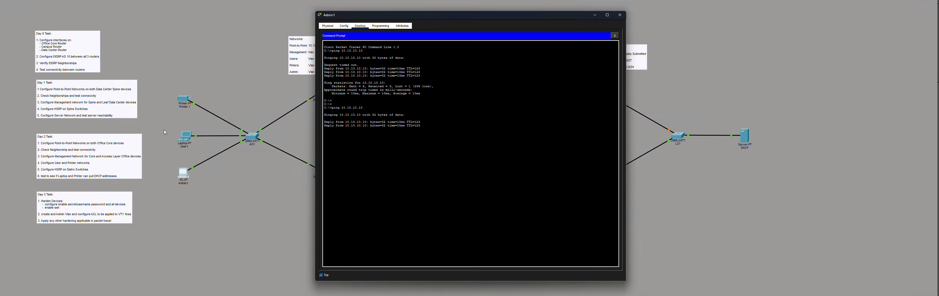
Step: Ping 10.10.10.10 from the User1 laptop's command prompt, and minimize its window after the test
left_click(185, 137)
left_click(485, 121)
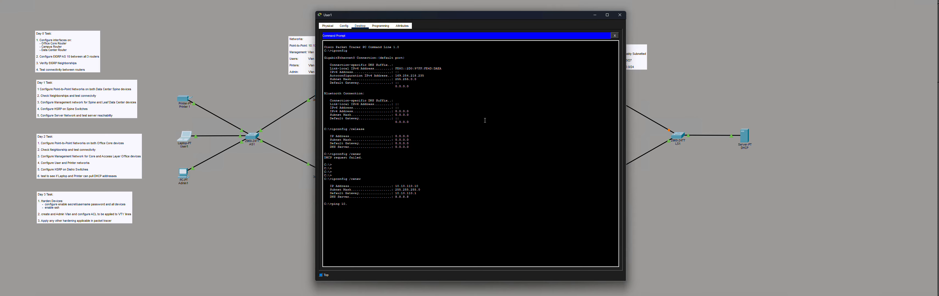
key("Return")
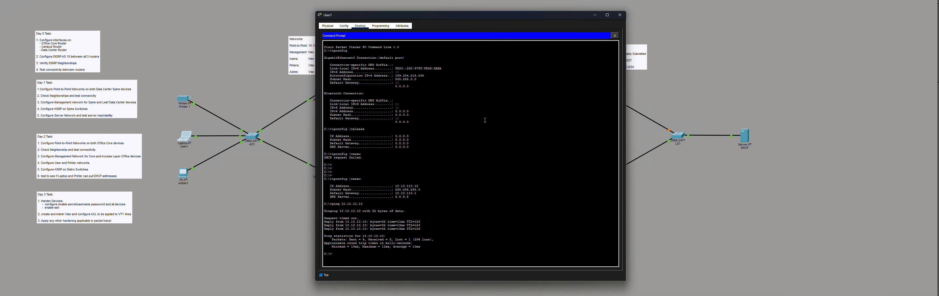
left_click(595, 15)
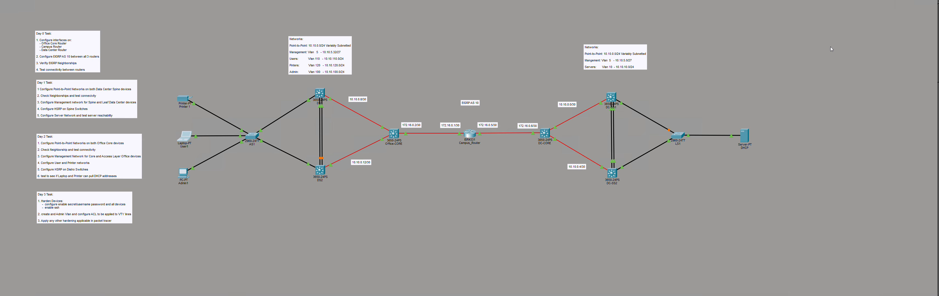